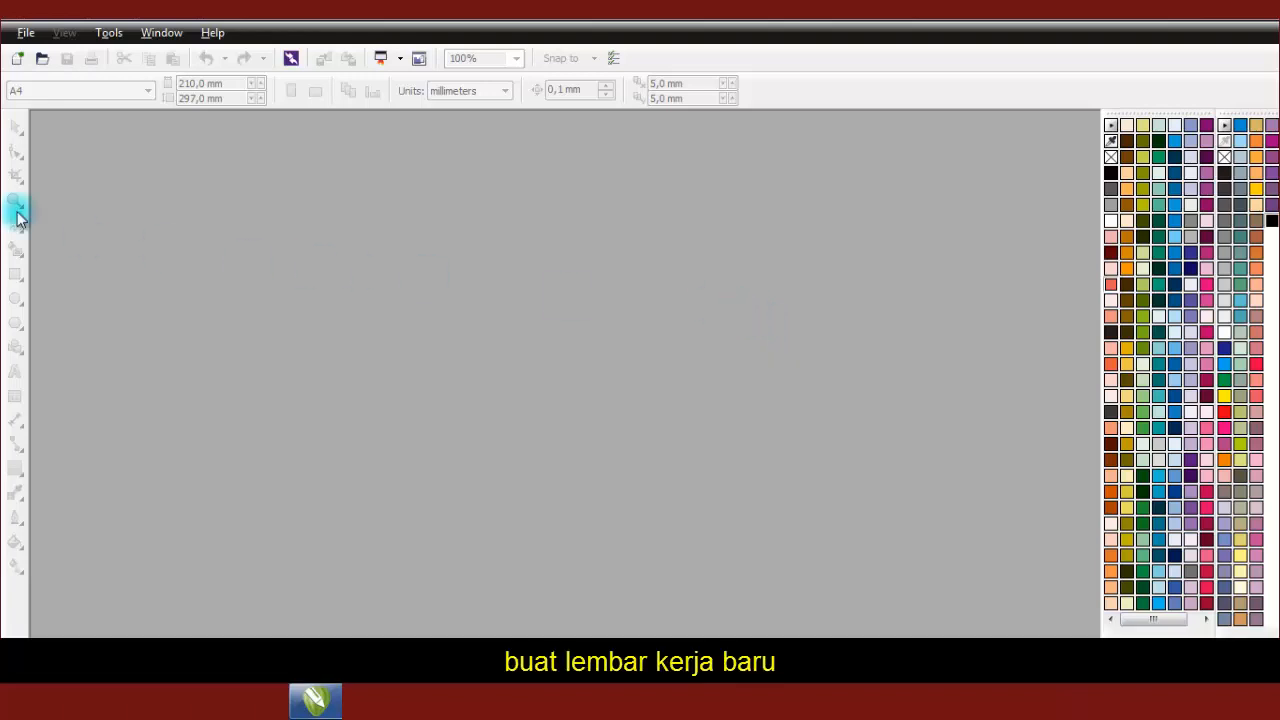
Create a new A4 document and add the artistic text "OOPS!" on the page.
click(26, 33)
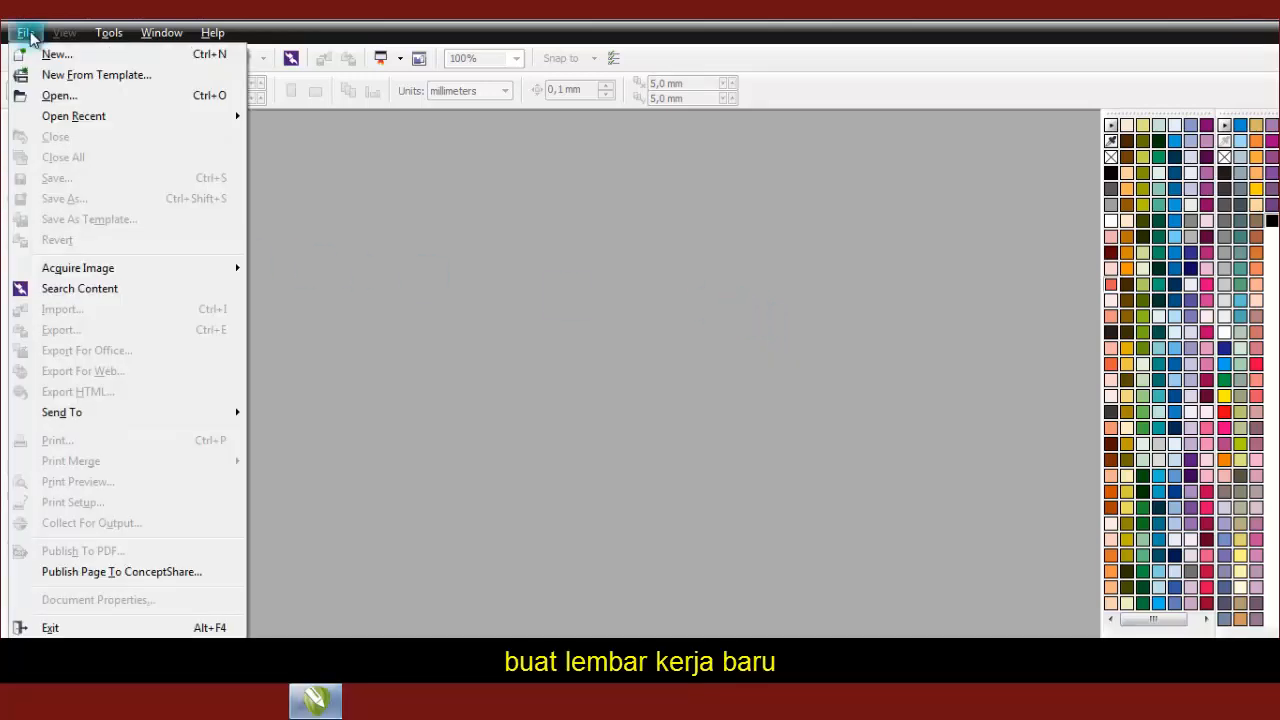
click(77, 57)
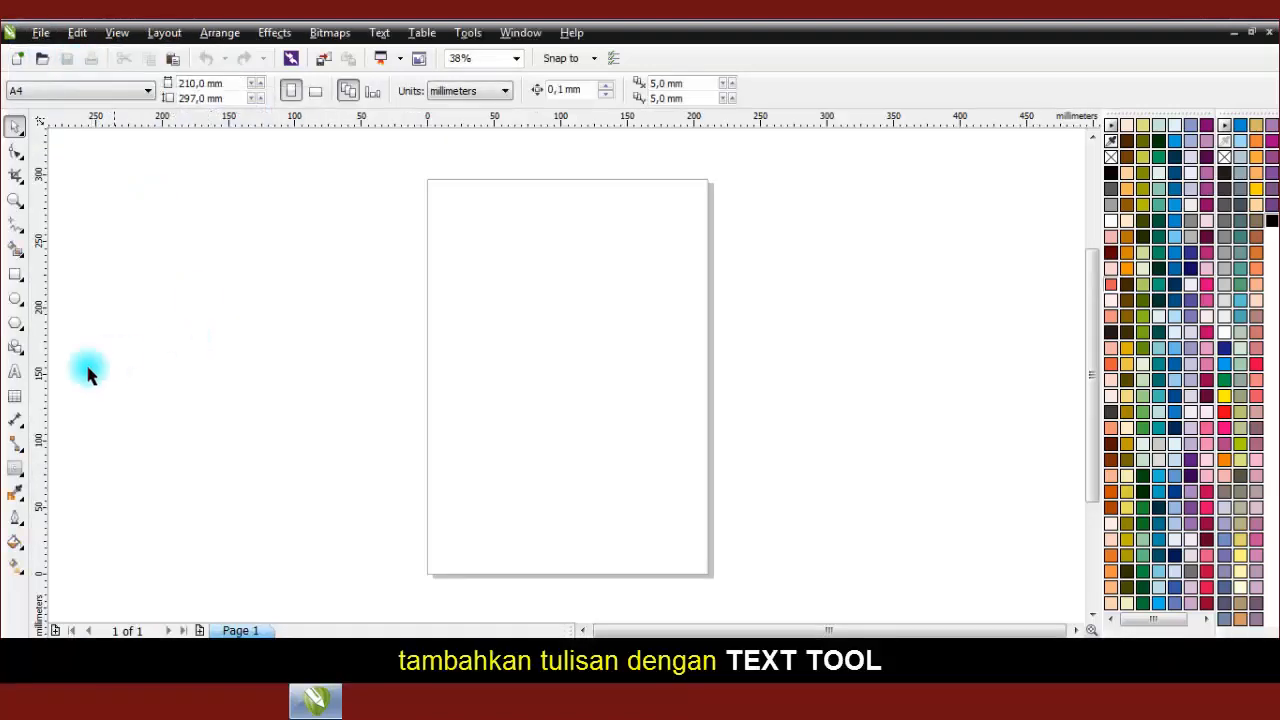
click(16, 374)
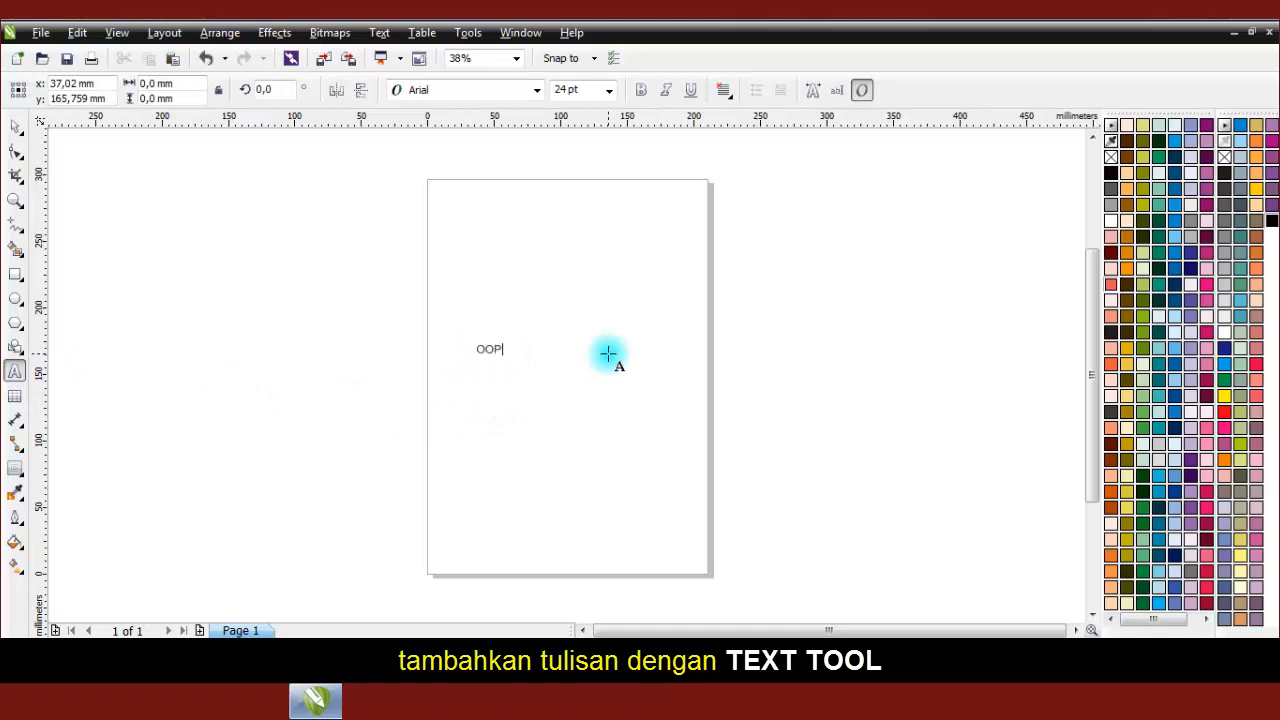
text(S!)
scroll(527, 350, up, 2)
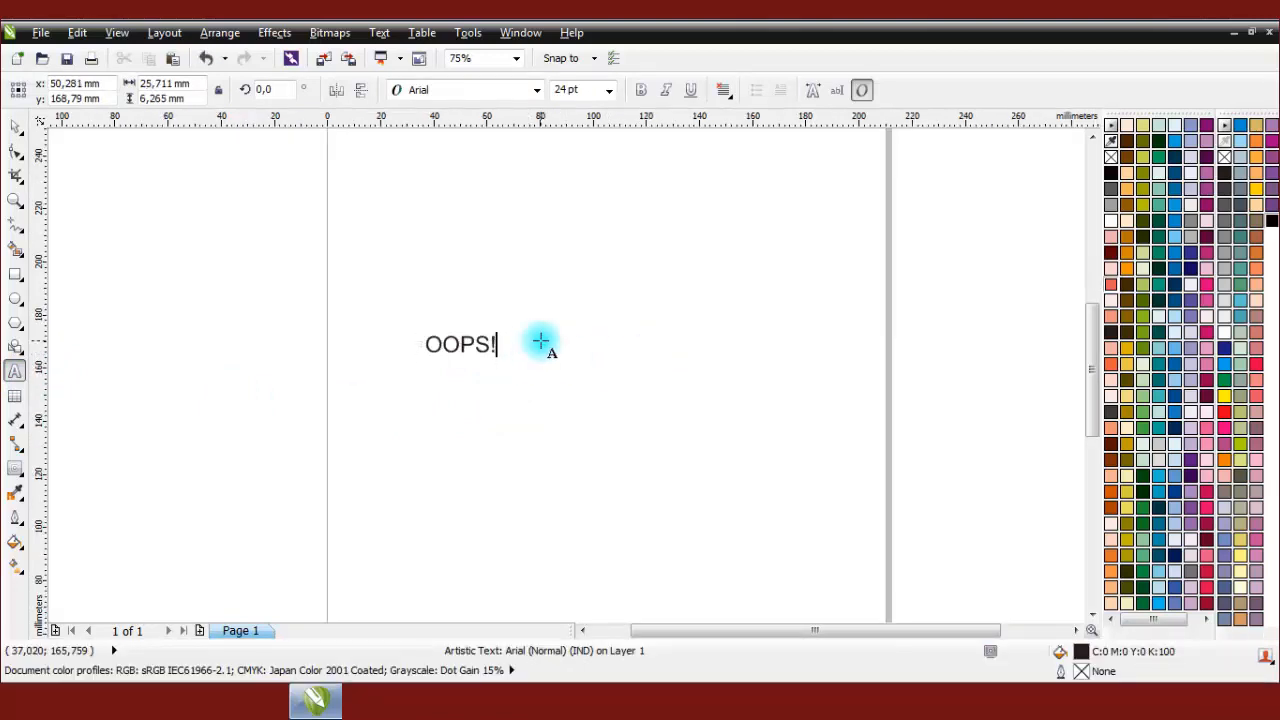
Set the OOPS! text to 45 pt in the Comic Sans MS font.
click(566, 89)
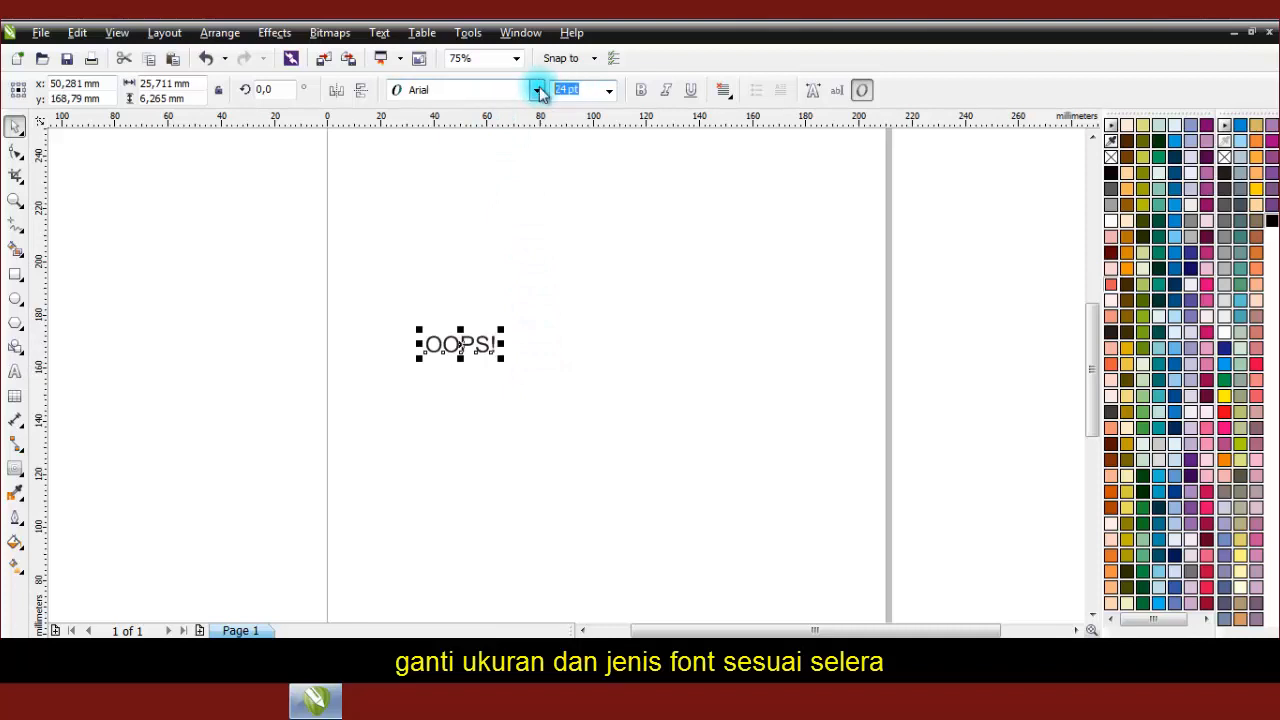
text(45)
key(Return)
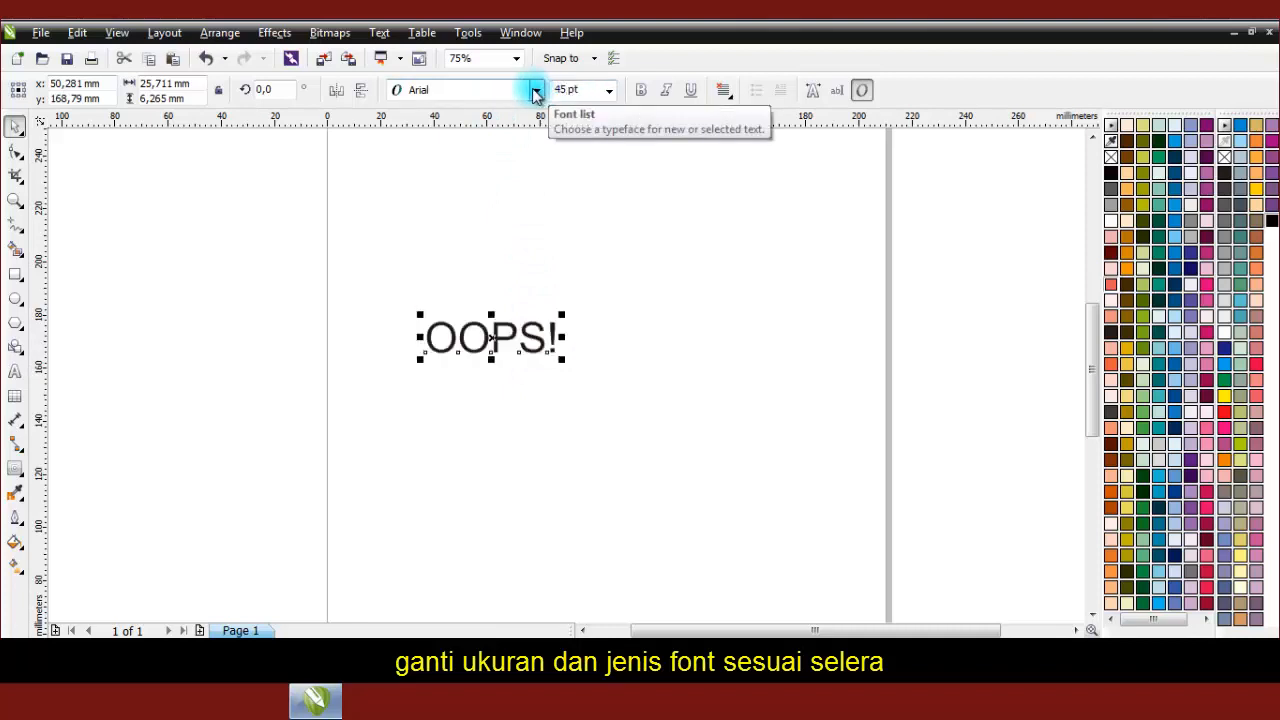
click(536, 91)
click(475, 133)
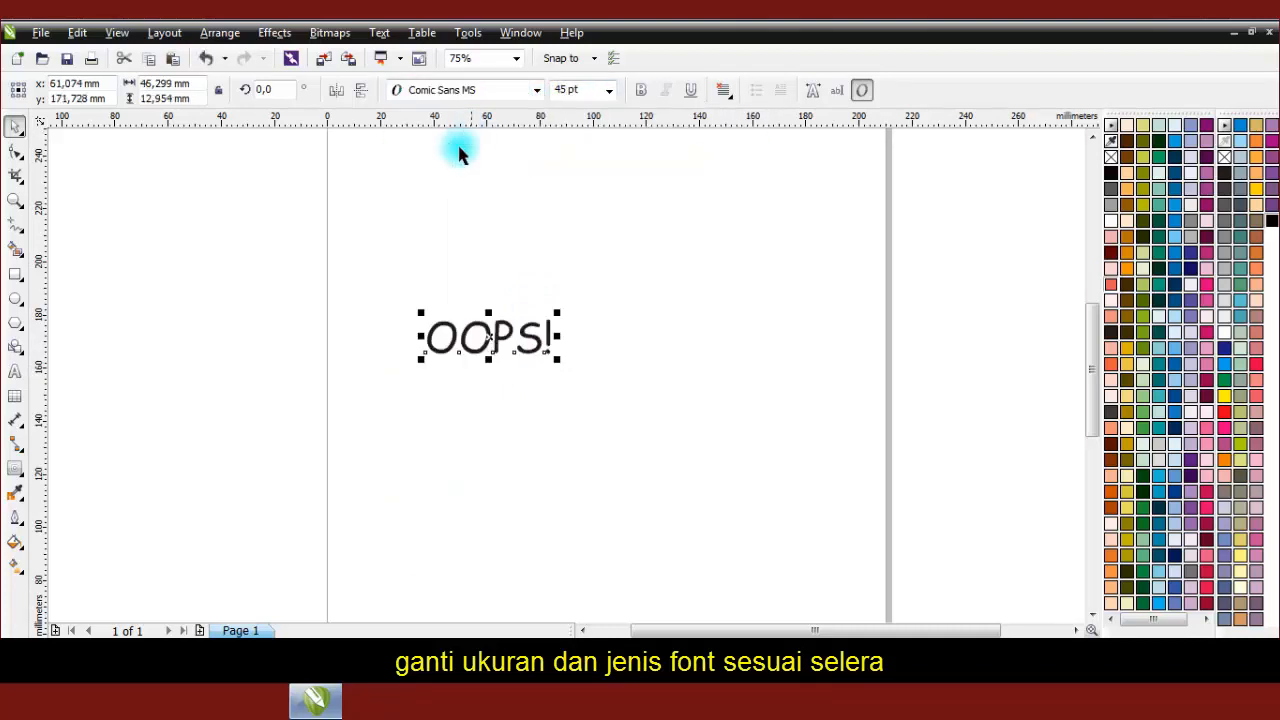
Move the OOPS! text to the horizontal middle of the page, at about x 104 mm, y 165 mm.
drag(491, 346, 623, 349)
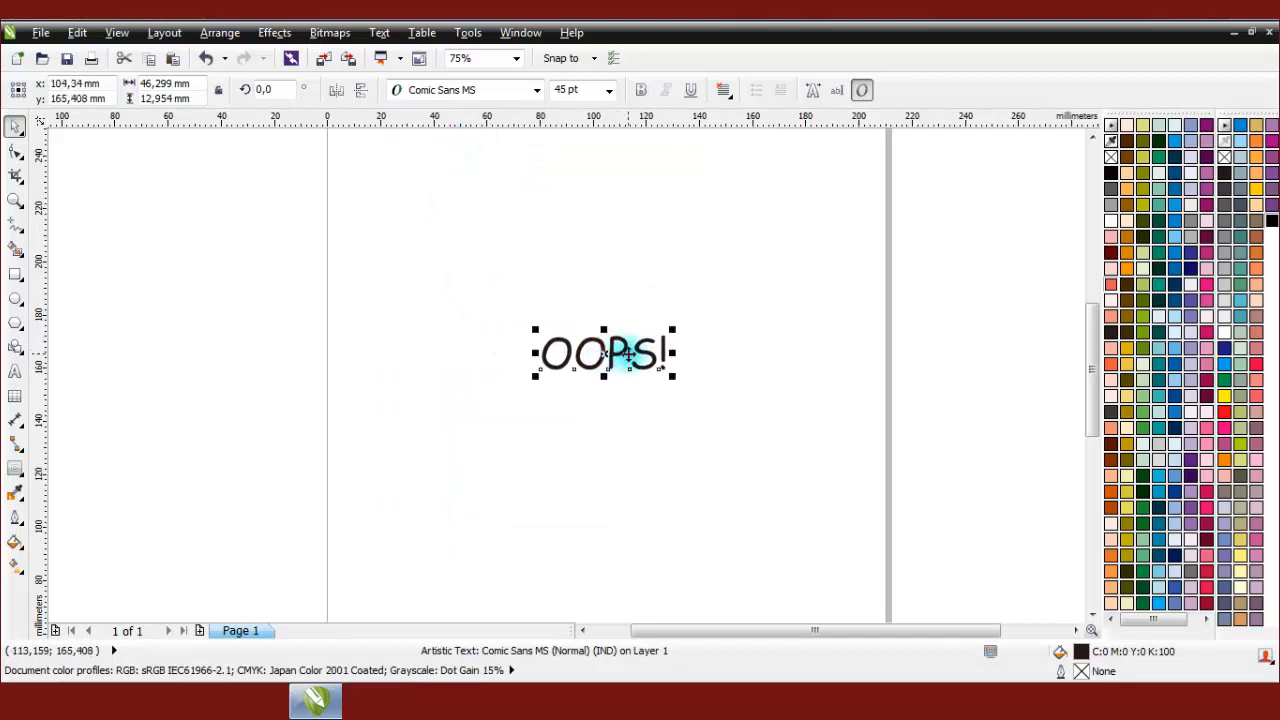
scroll(623, 349, up, 3)
scroll(527, 333, down, 1)
scroll(527, 333, up, 2)
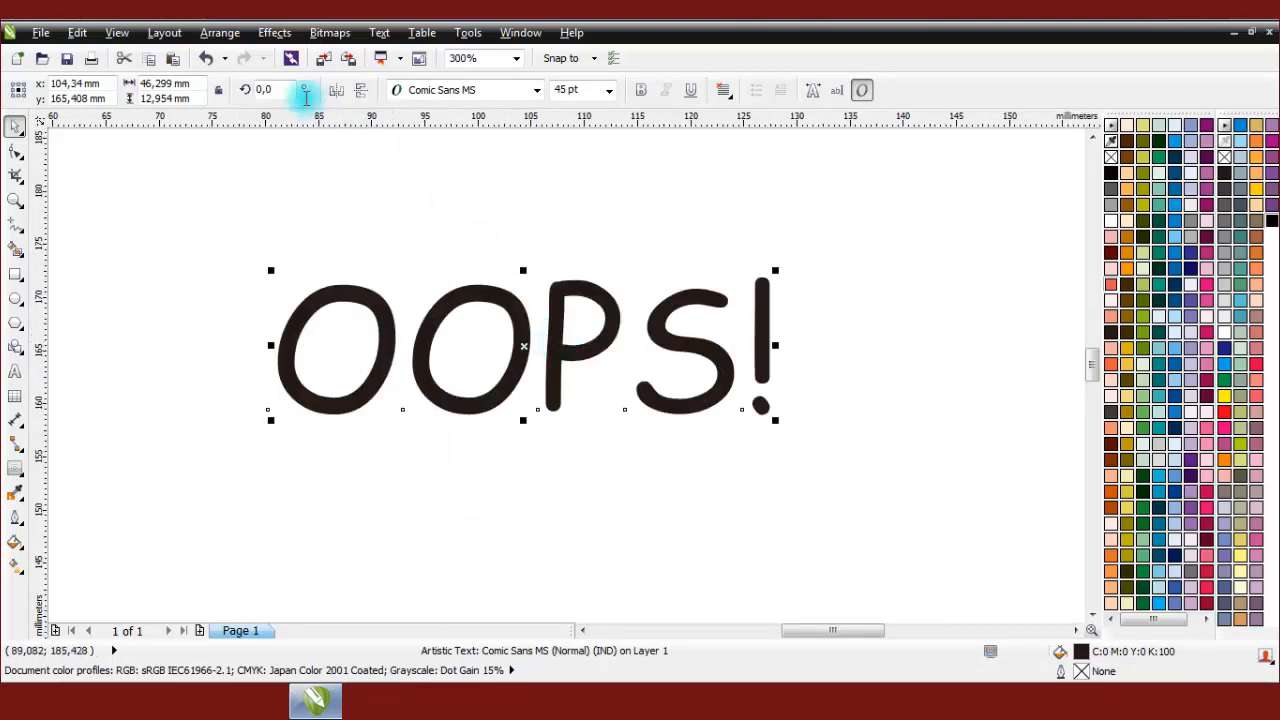
click(219, 32)
mouse_move(249, 108)
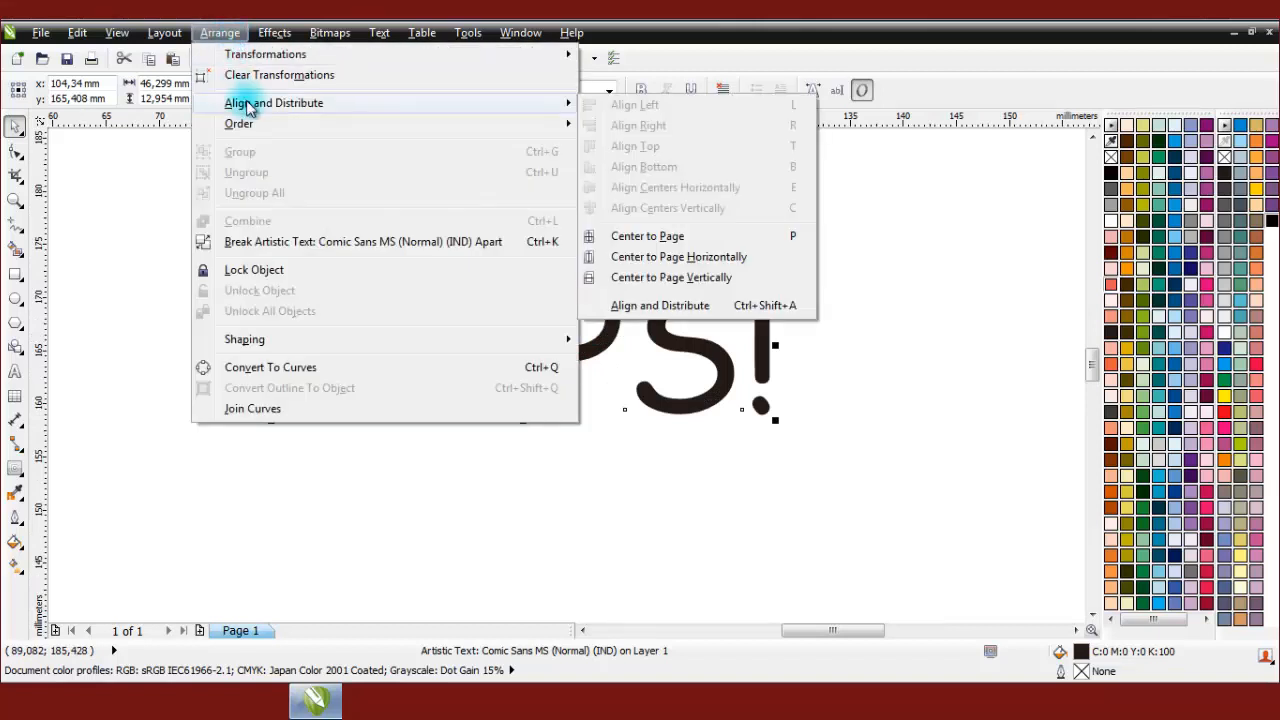
click(902, 432)
Break the OOPS! artistic text apart into individual letters.
click(396, 324)
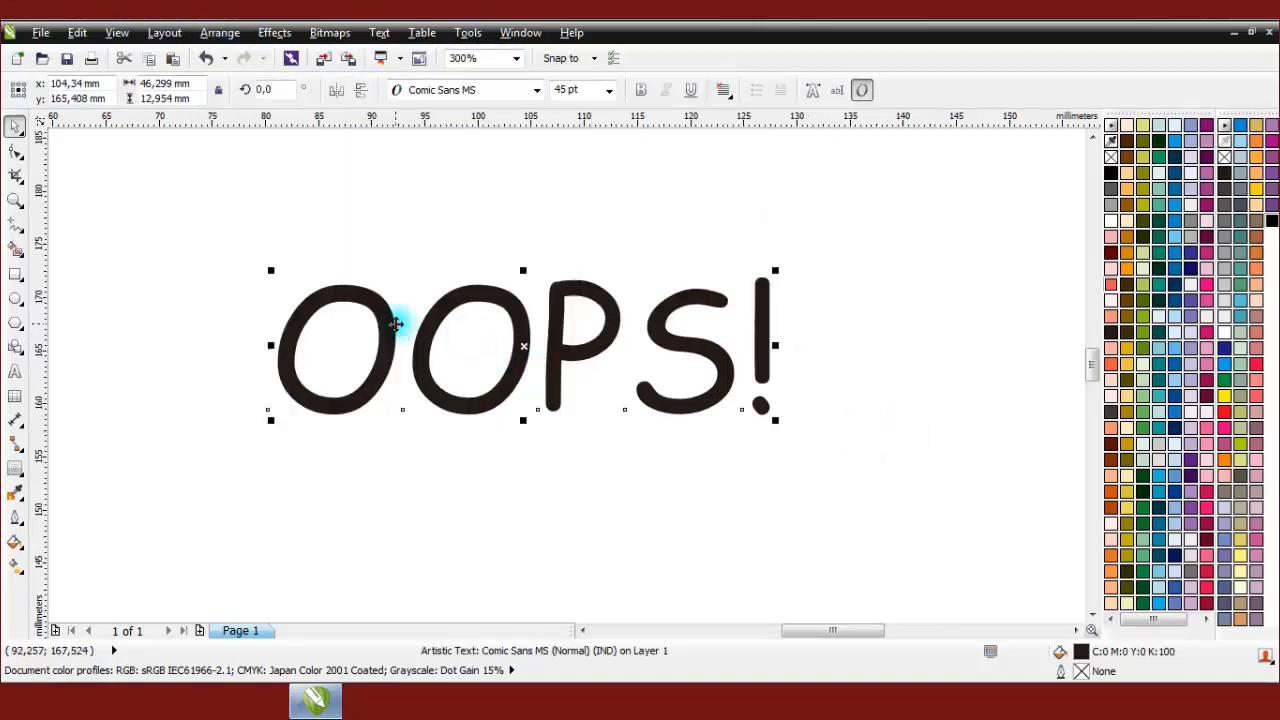
click(219, 32)
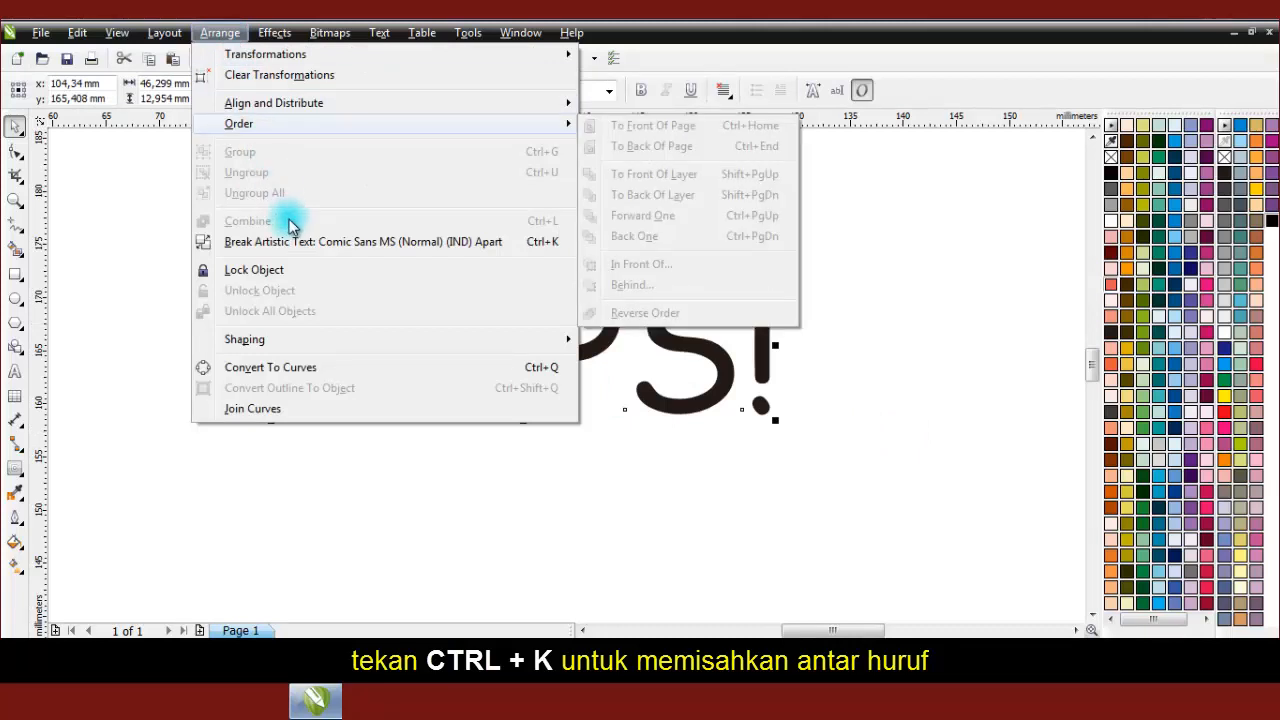
click(381, 244)
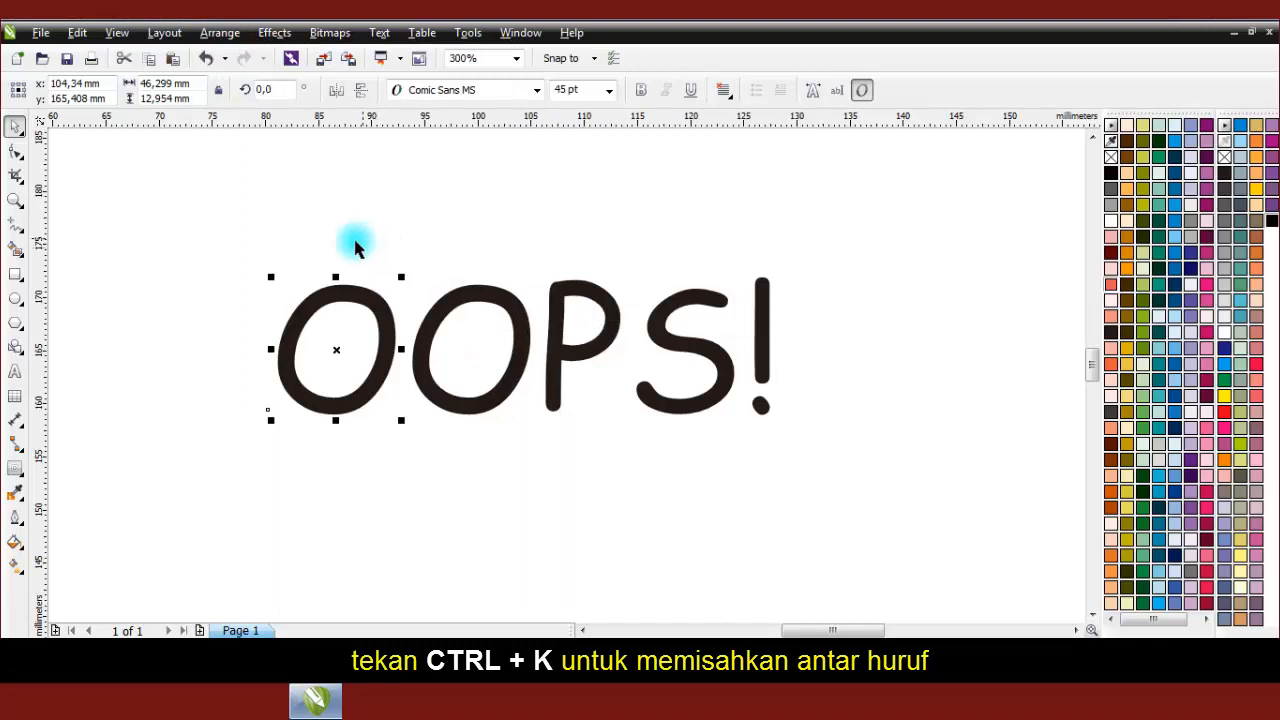
Apply a one-step yellow outside contour with a 0.8 mm offset to the first letter O.
click(16, 468)
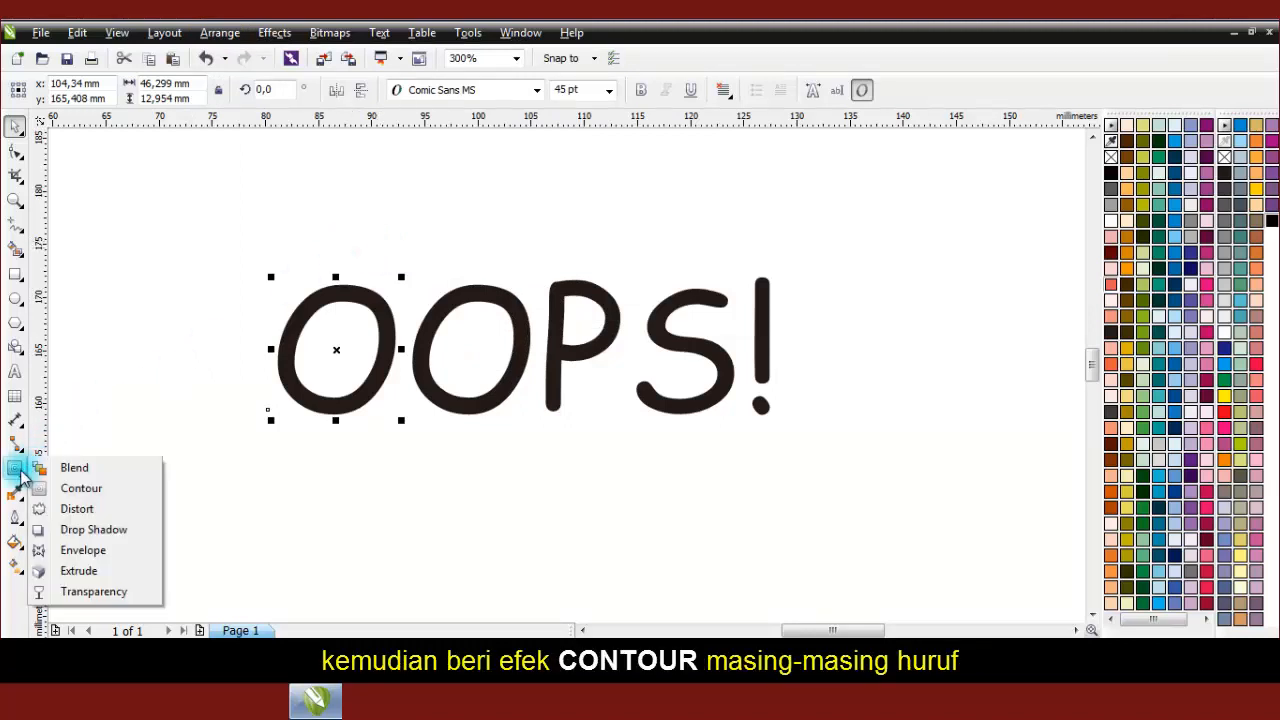
click(116, 493)
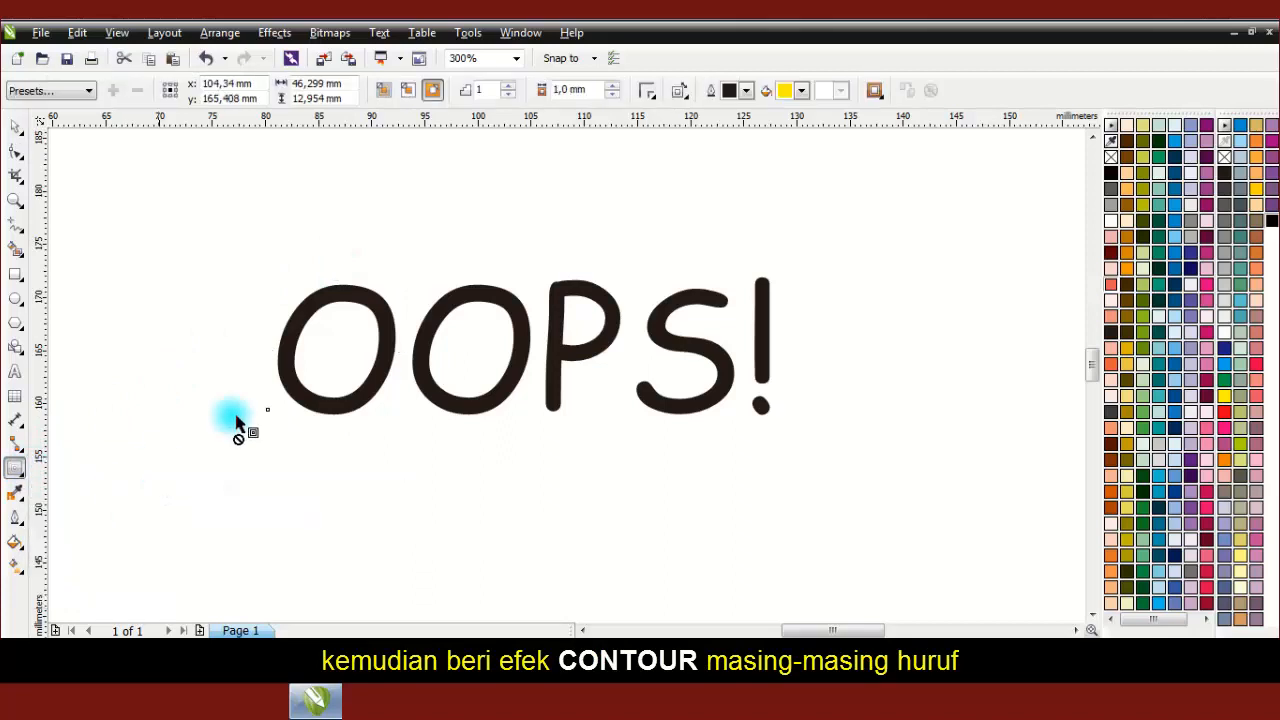
click(435, 92)
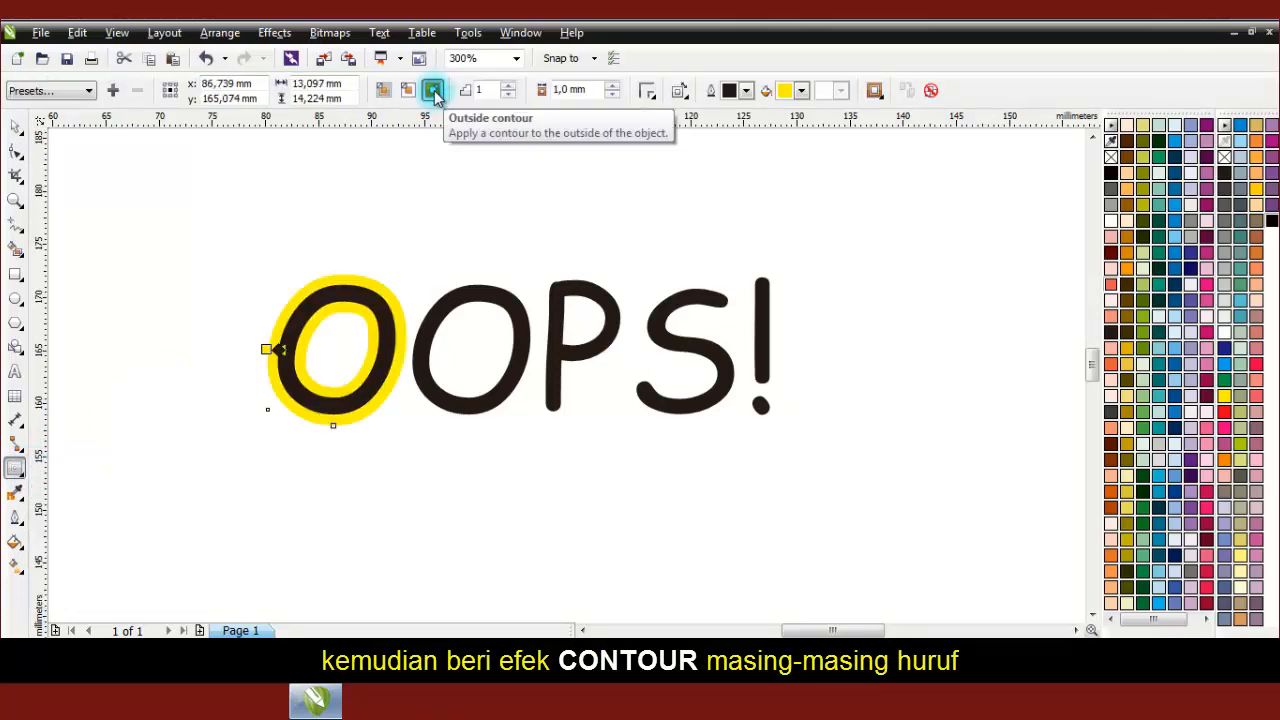
click(577, 90)
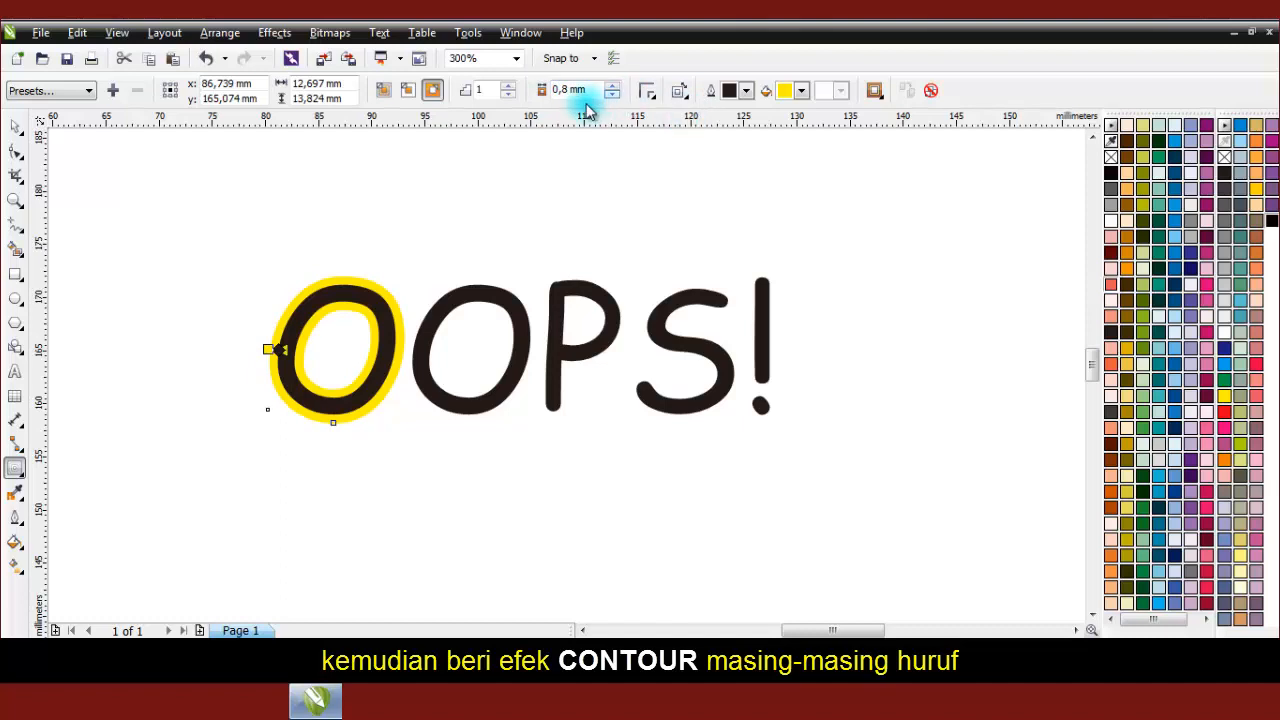
Apply the same 0.8 mm yellow outside contour to the second O, the P, the S and the exclamation mark.
key(ctrl+r)
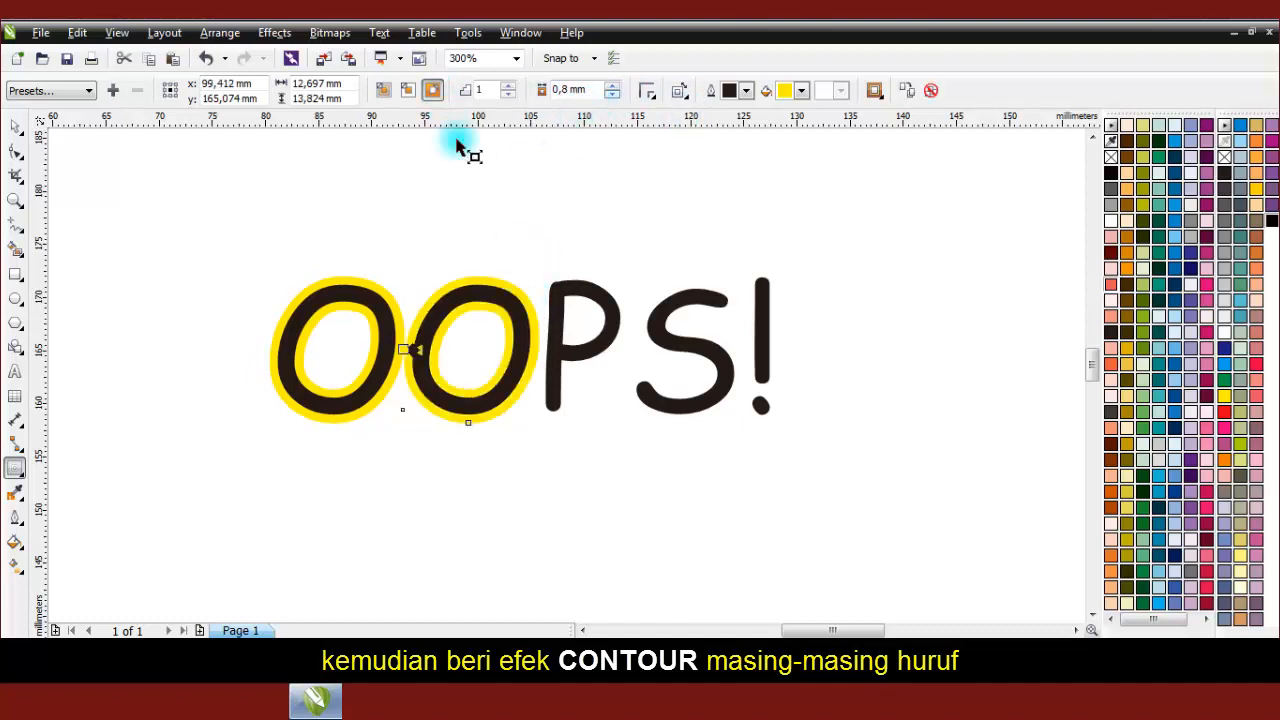
click(581, 296)
key(ctrl+r)
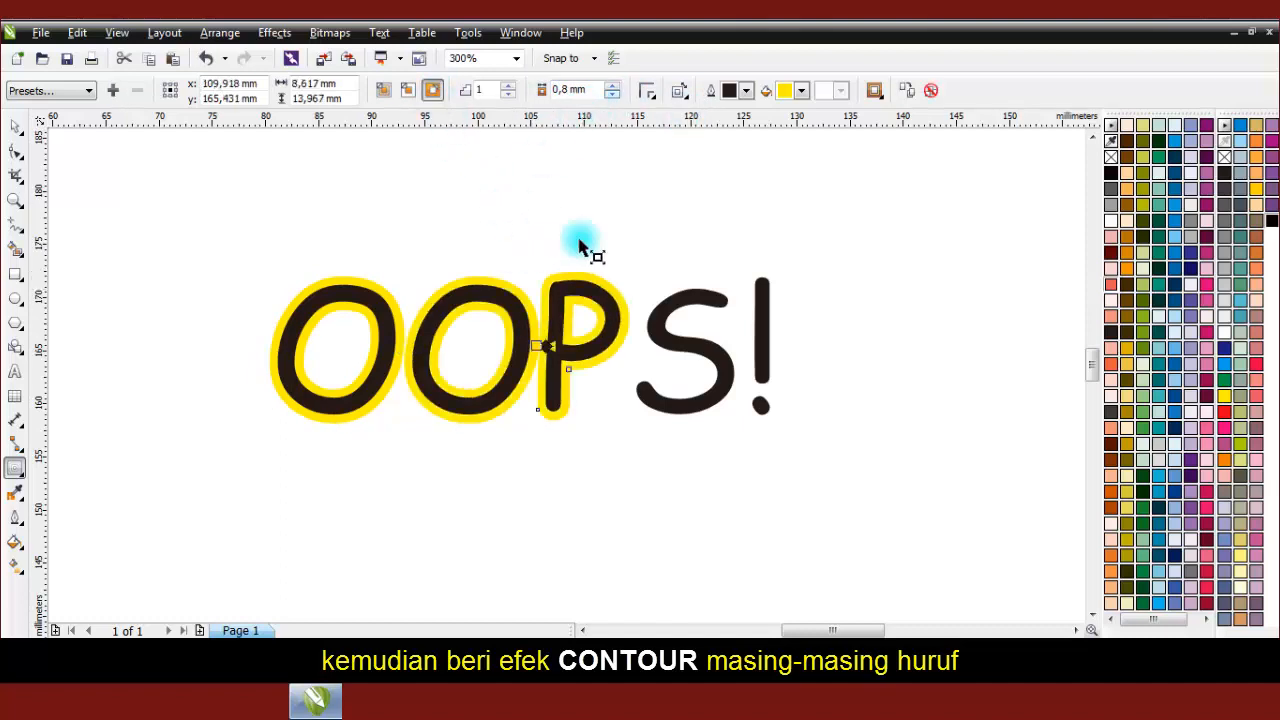
click(672, 318)
click(438, 90)
click(755, 286)
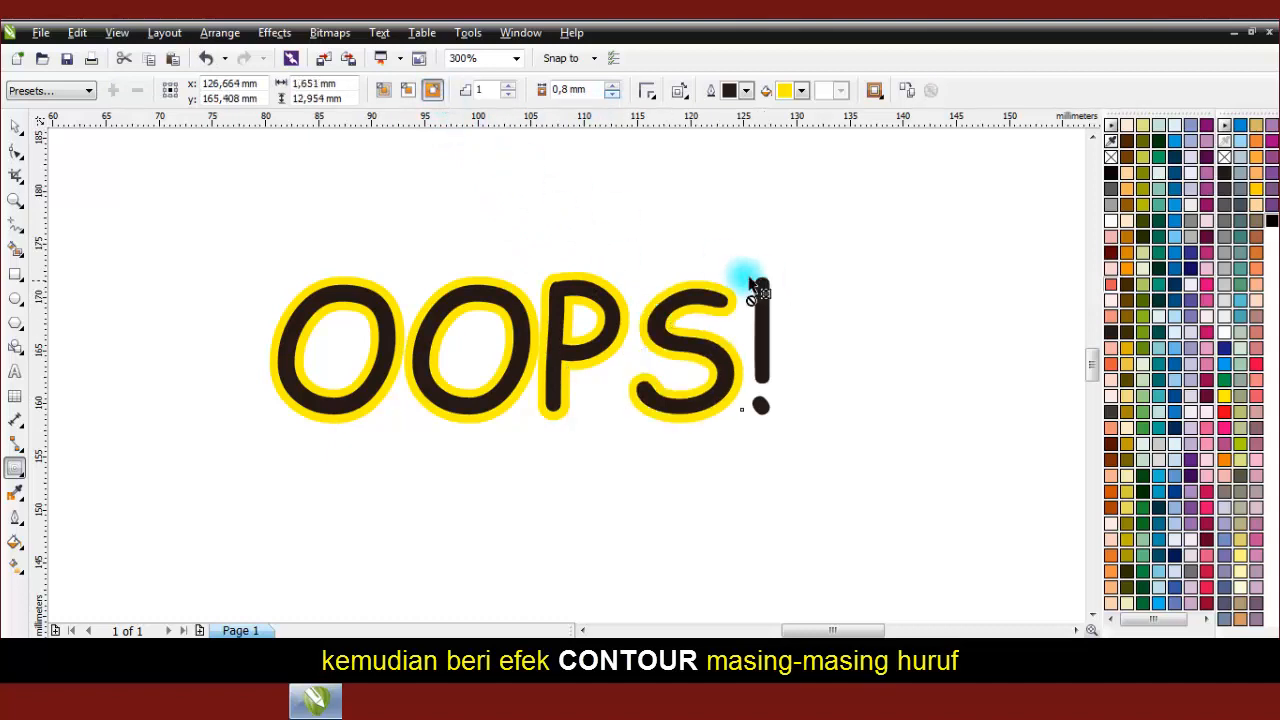
click(432, 92)
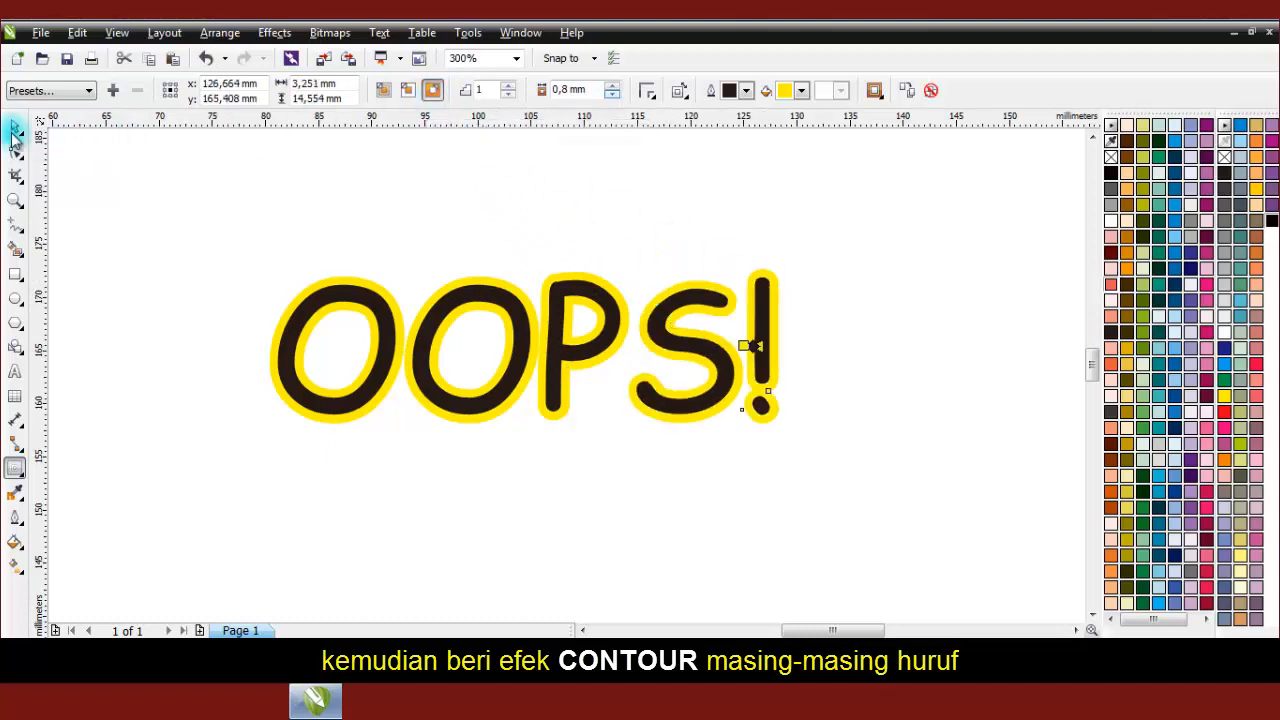
Select all the letters with their contours and break the contour effects apart.
click(341, 173)
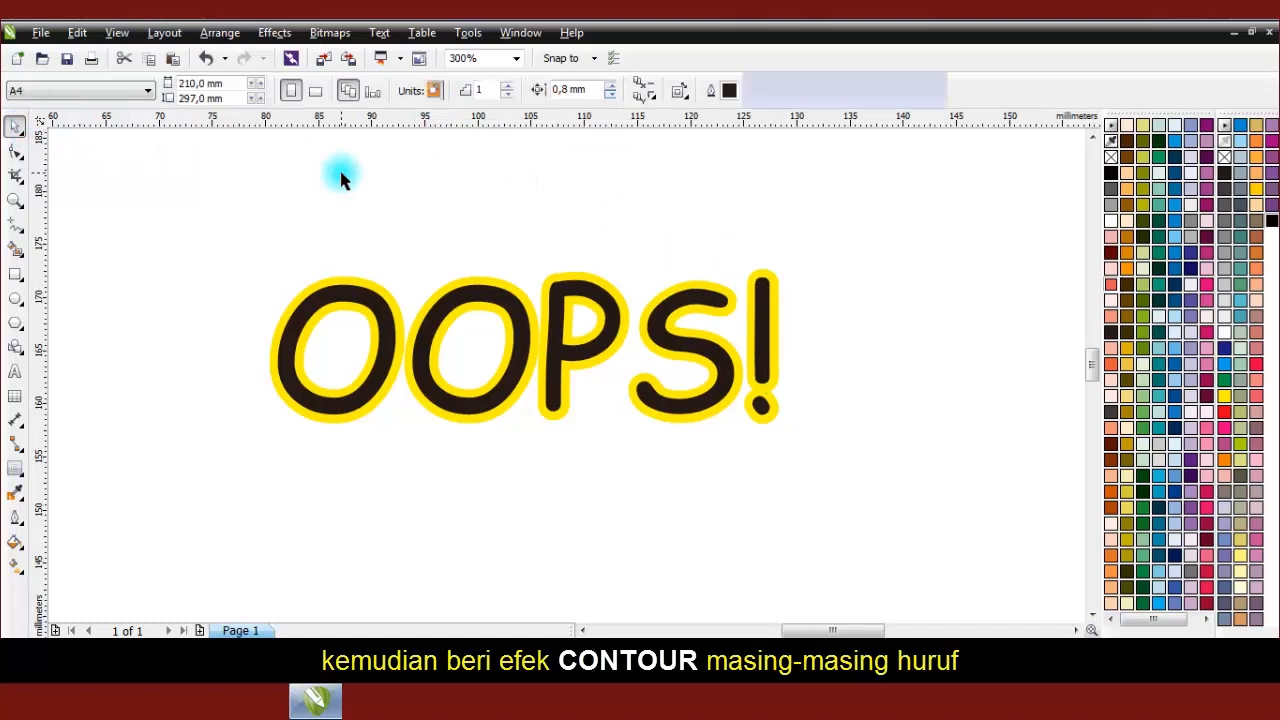
drag(228, 200, 815, 517)
click(220, 33)
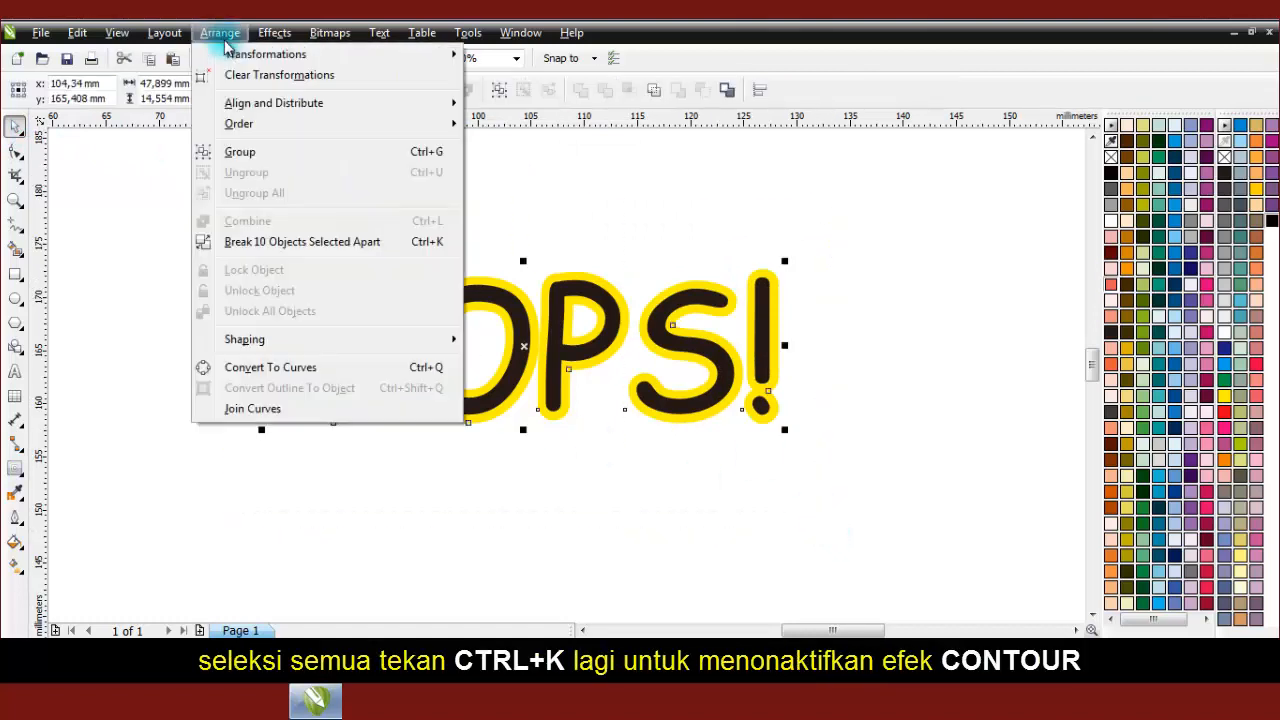
click(287, 242)
click(409, 226)
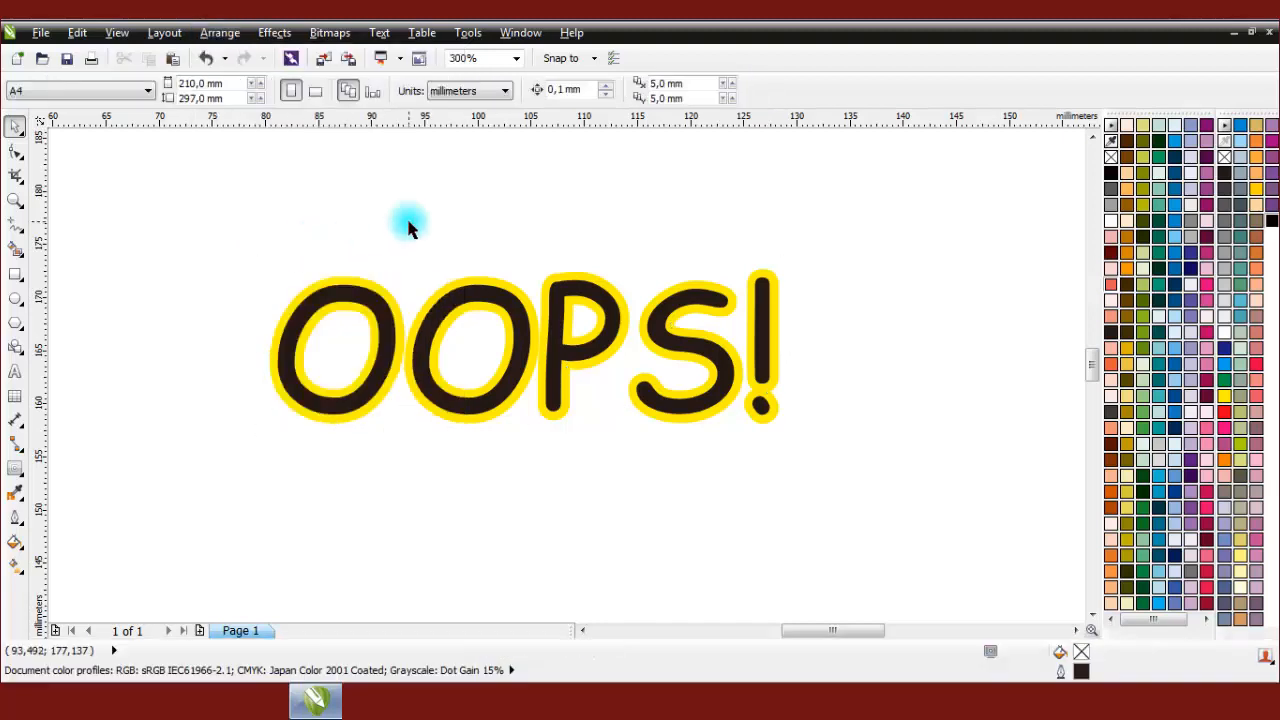
Weld the first O, the second O and the P each with its own yellow contour shape.
drag(233, 220, 410, 526)
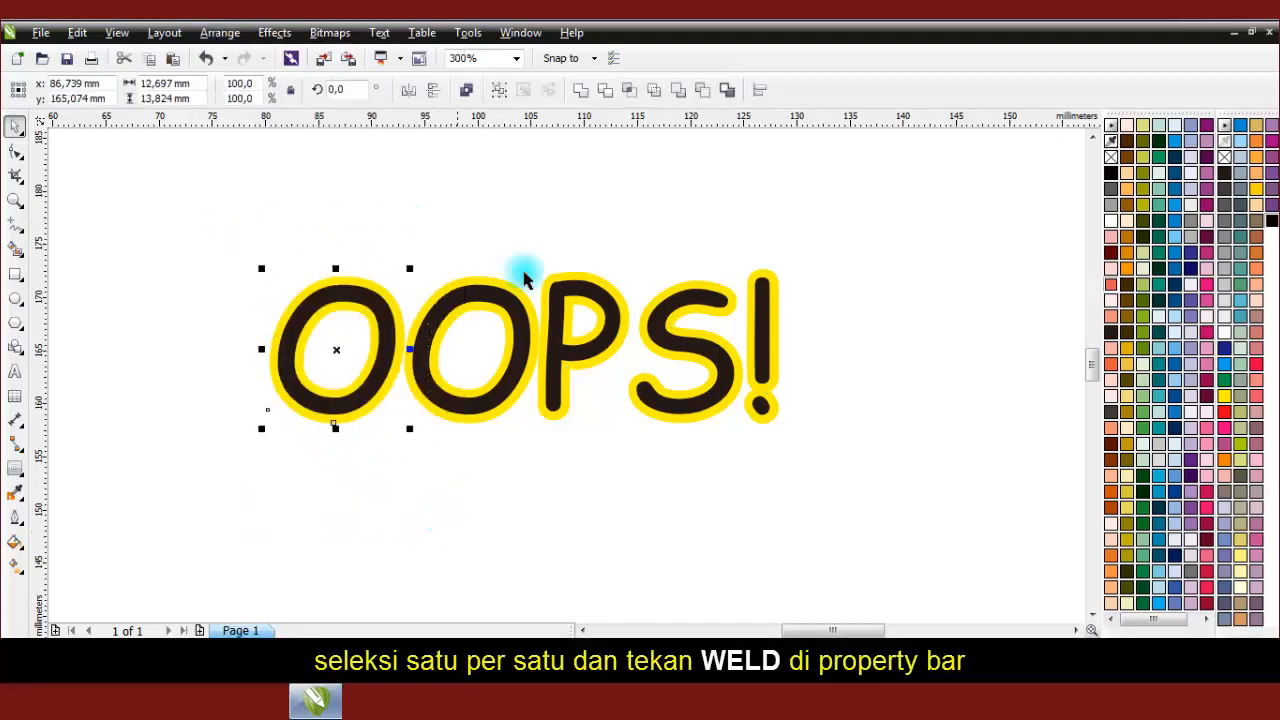
click(578, 92)
drag(536, 480, 558, 506)
click(375, 204)
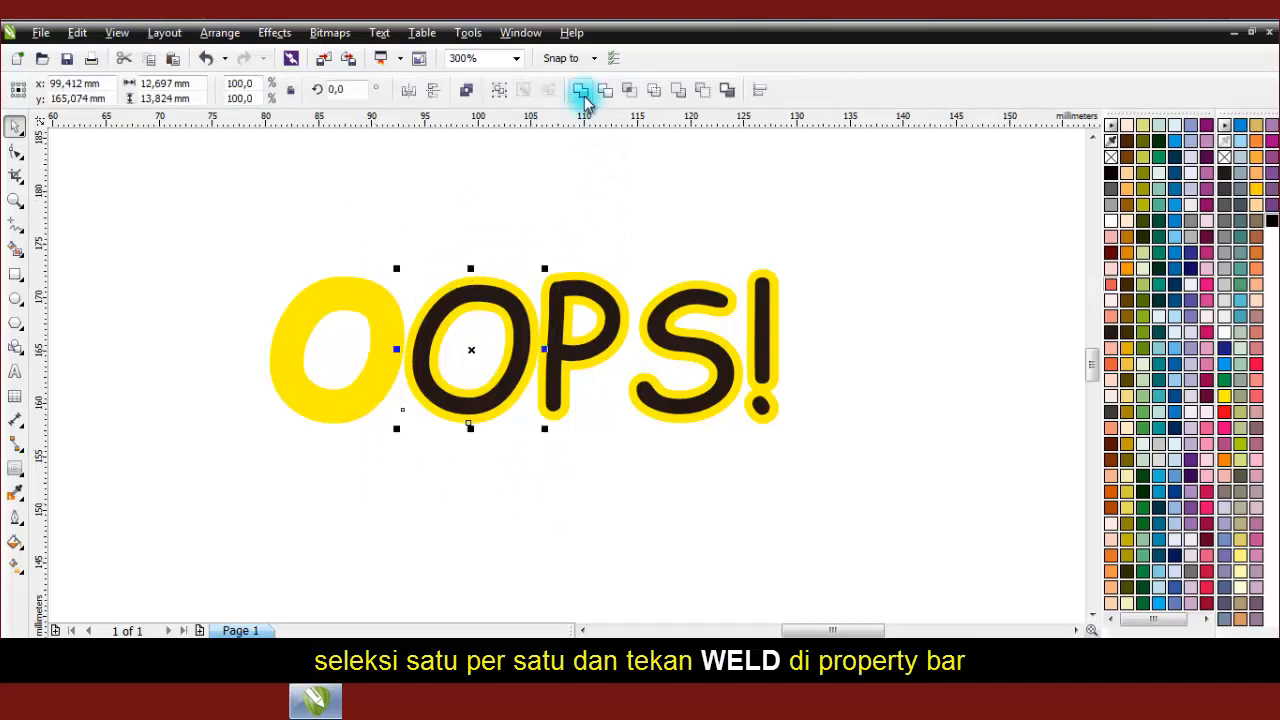
click(584, 92)
drag(503, 200, 651, 480)
click(590, 92)
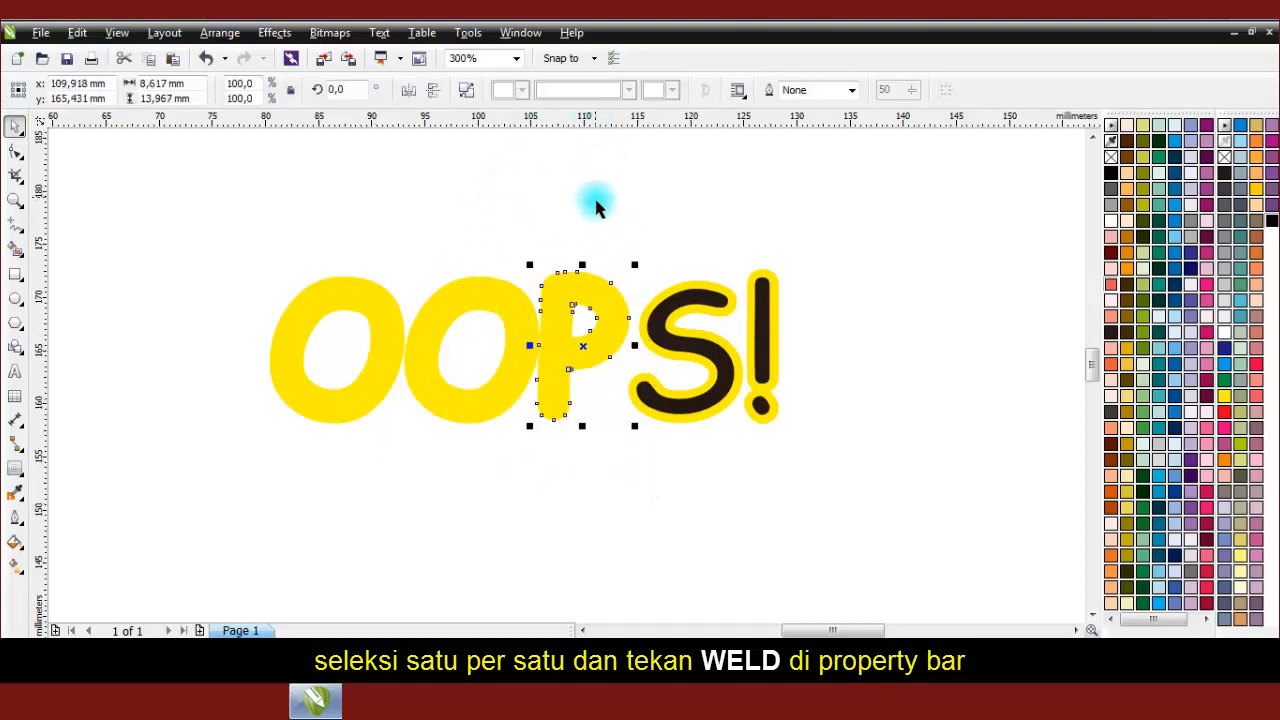
Weld the S and the exclamation mark each with its own yellow contour shape.
drag(596, 201, 747, 455)
click(588, 90)
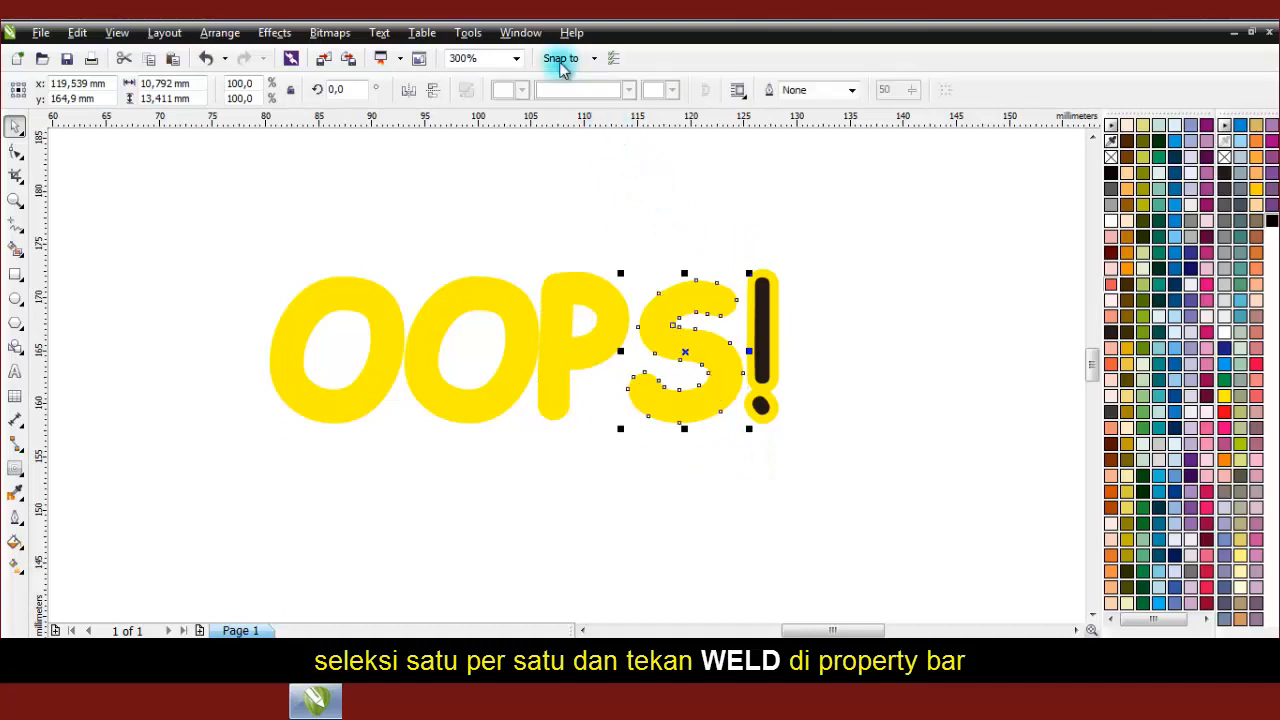
drag(720, 264, 849, 506)
click(574, 58)
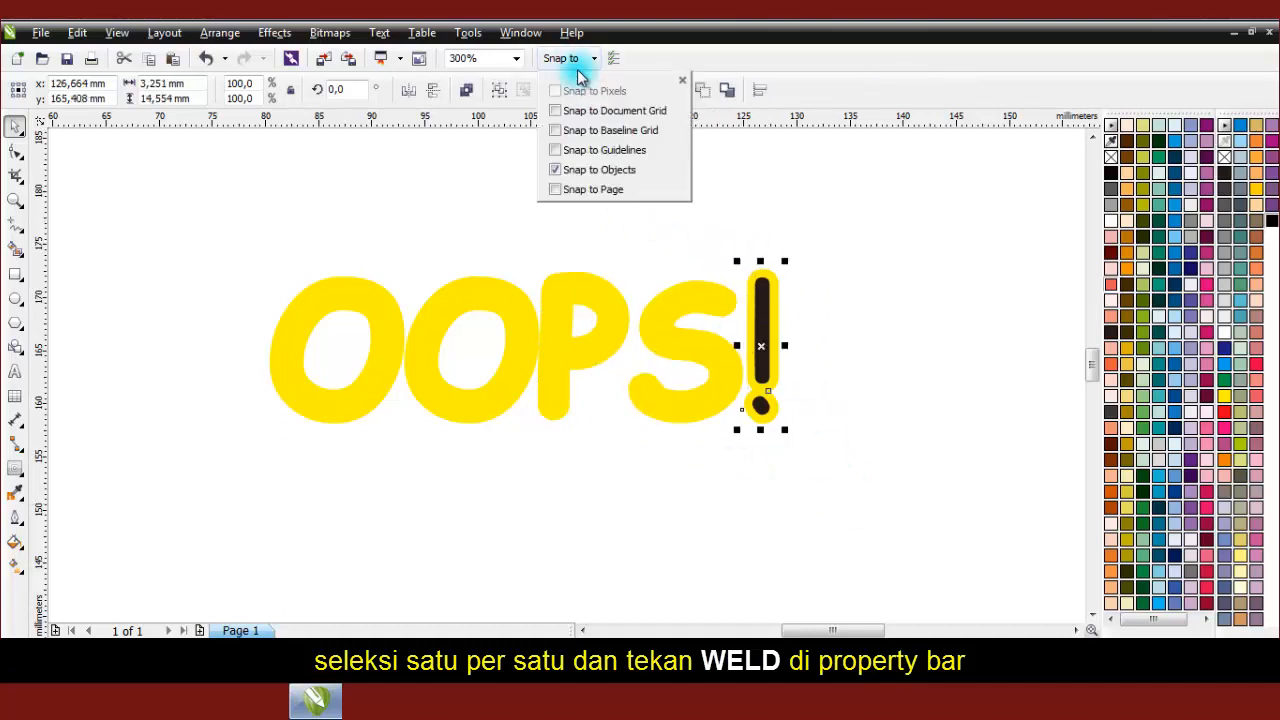
click(590, 92)
click(620, 218)
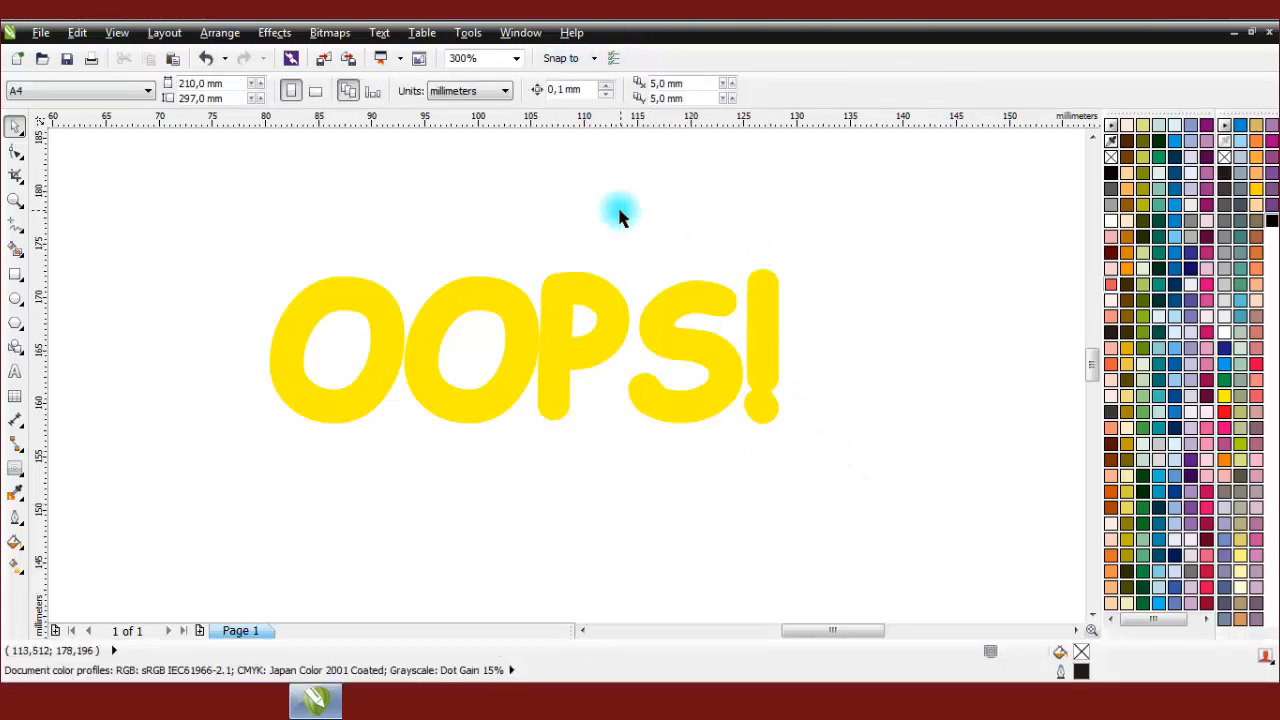
Fill all the welded letters with a coral red colour.
drag(240, 224, 840, 508)
click(1112, 286)
click(815, 288)
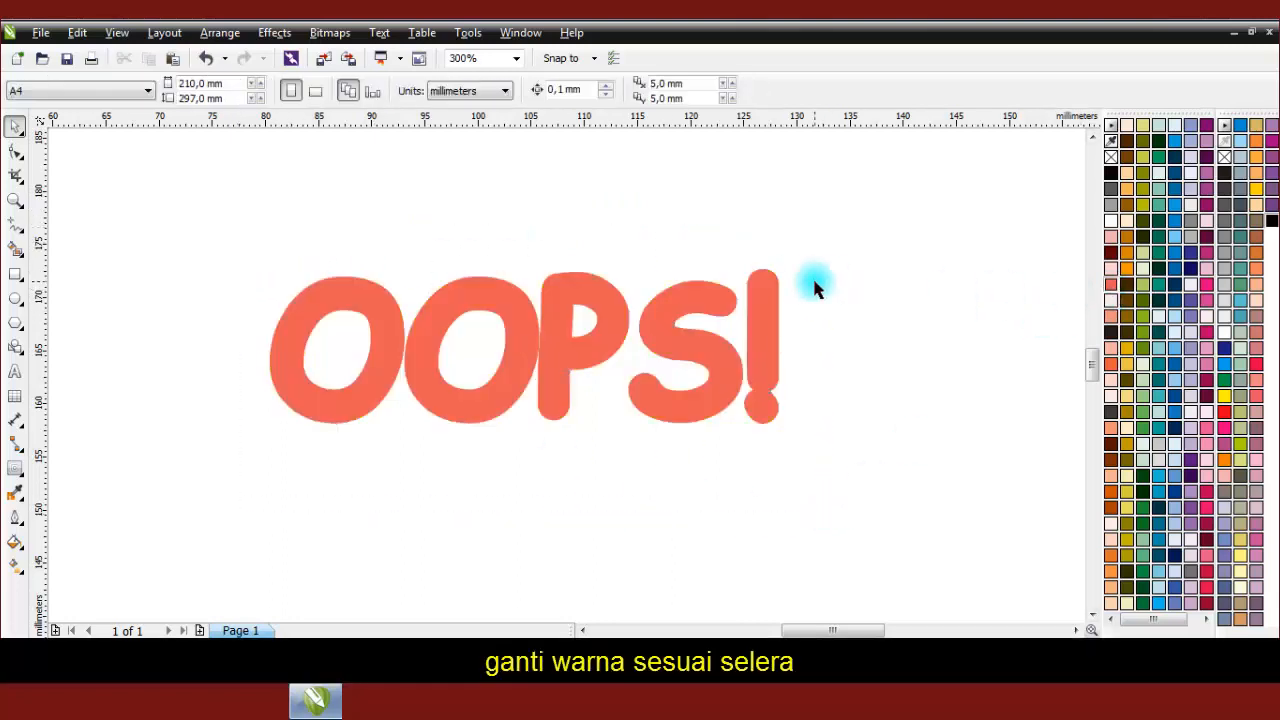
Apply a 0.8 mm outside contour to the first coral O and set the contour's fill colour to black.
click(389, 321)
click(15, 467)
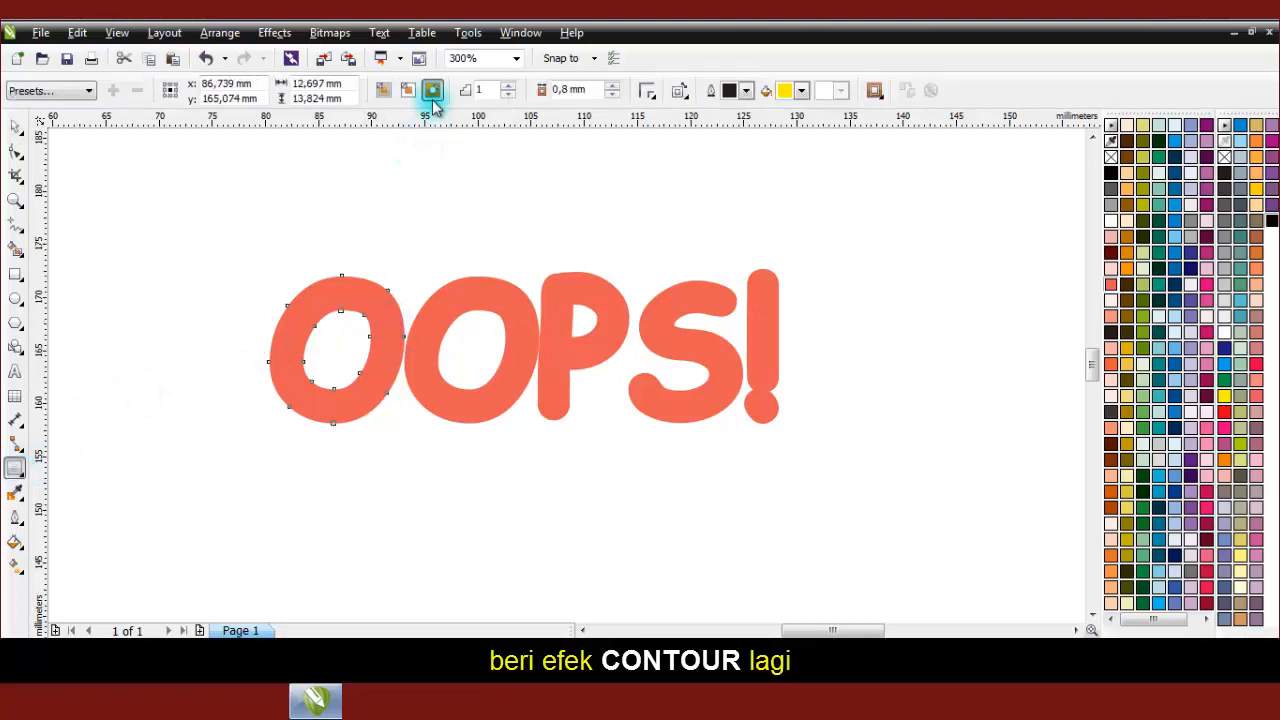
click(434, 100)
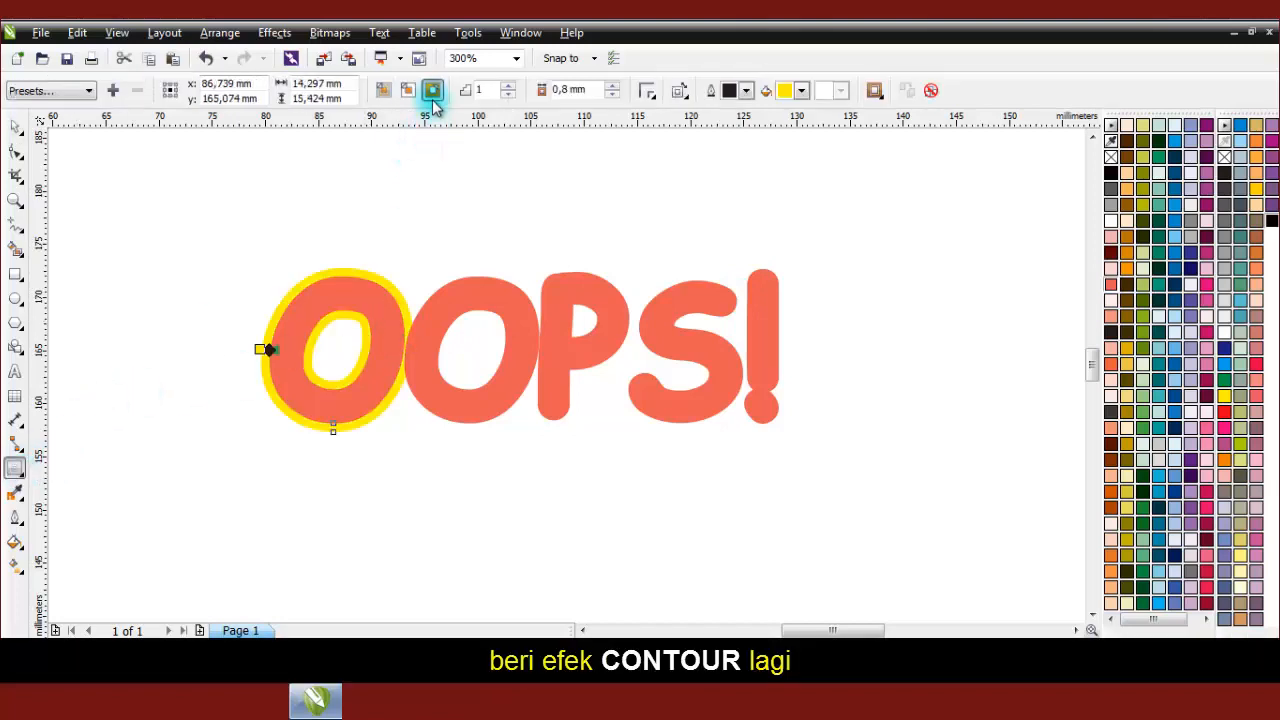
click(802, 92)
drag(877, 156, 890, 216)
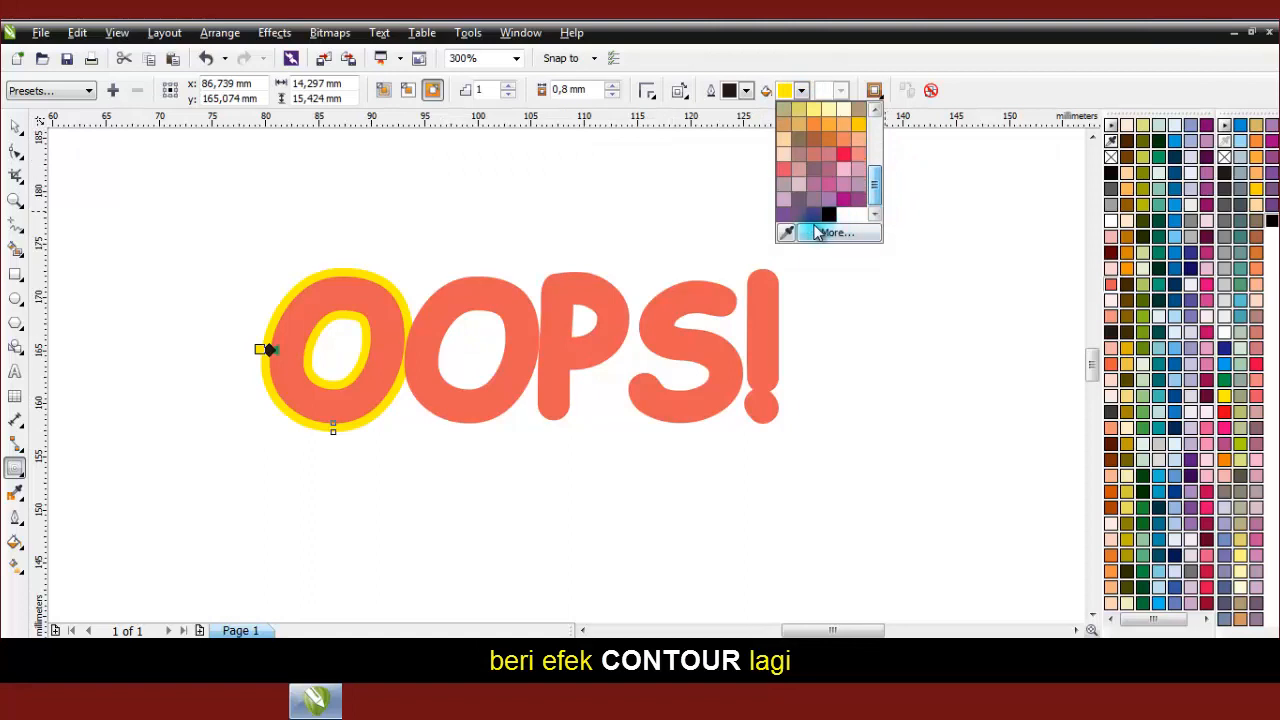
click(829, 216)
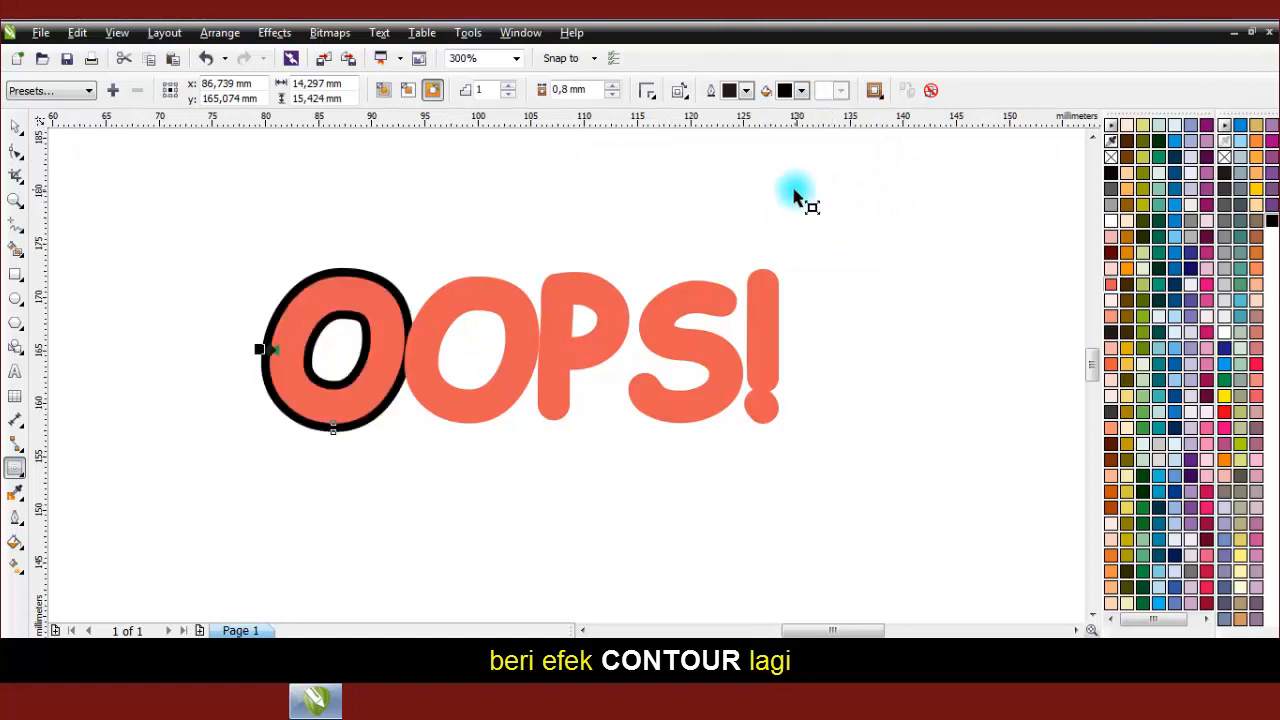
Apply the 0.8 mm black outside contour to the second O, the P, the S and the exclamation mark.
click(511, 322)
click(432, 90)
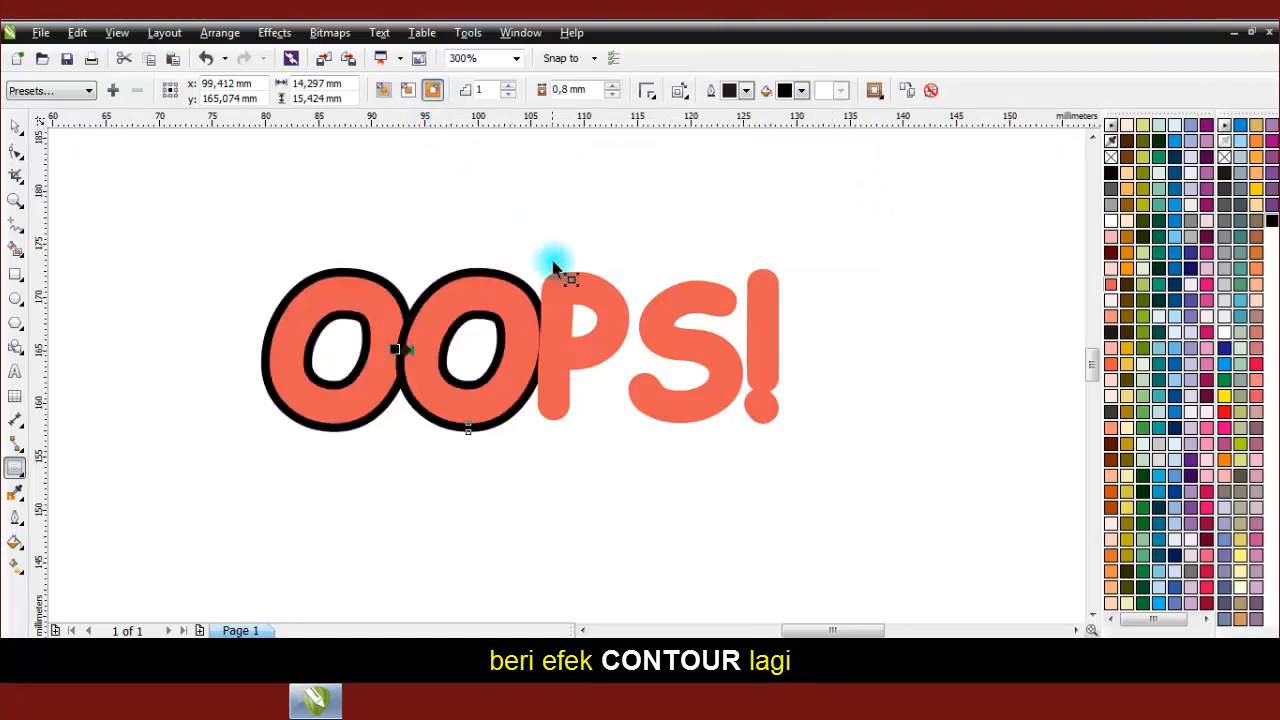
click(557, 280)
click(440, 92)
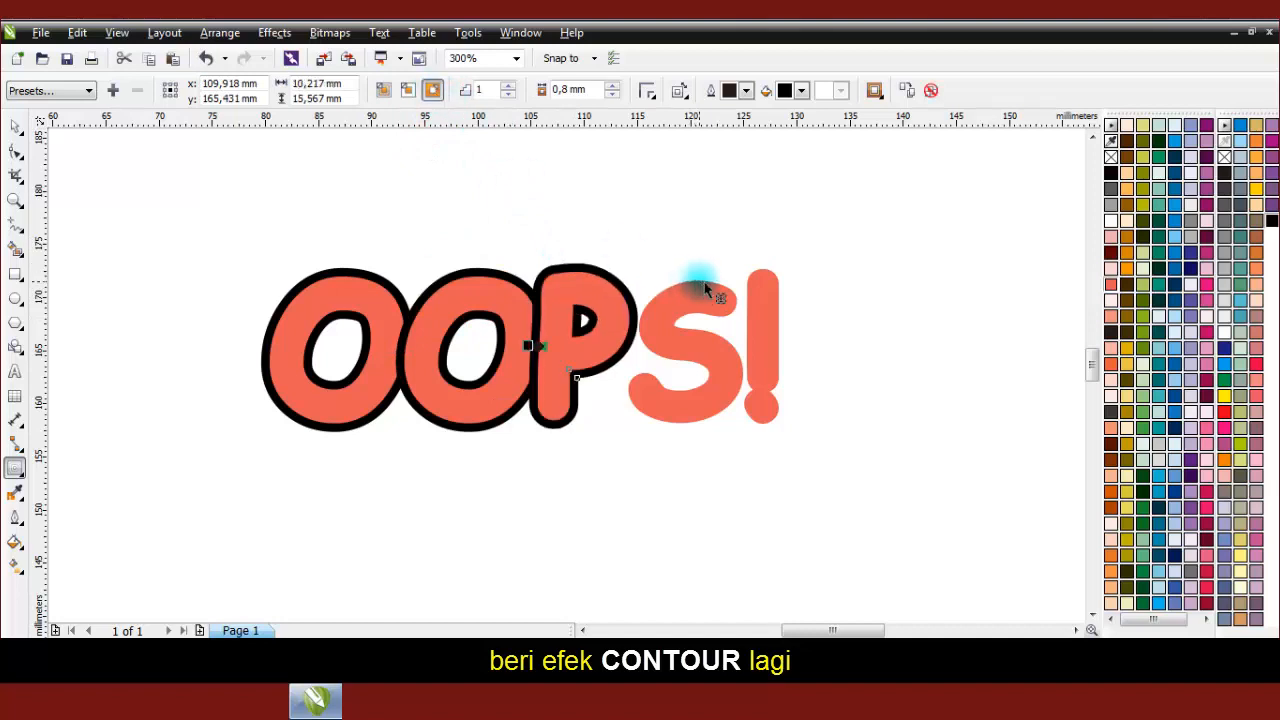
click(705, 290)
click(437, 90)
click(776, 300)
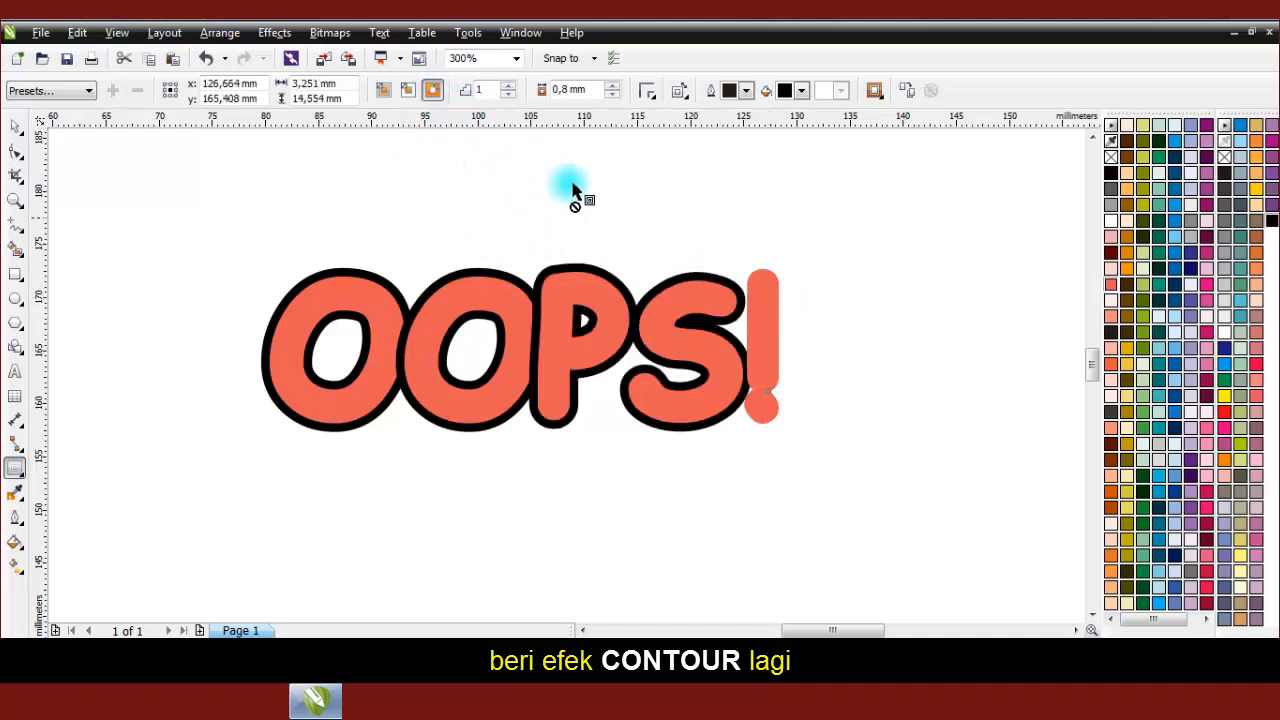
click(437, 92)
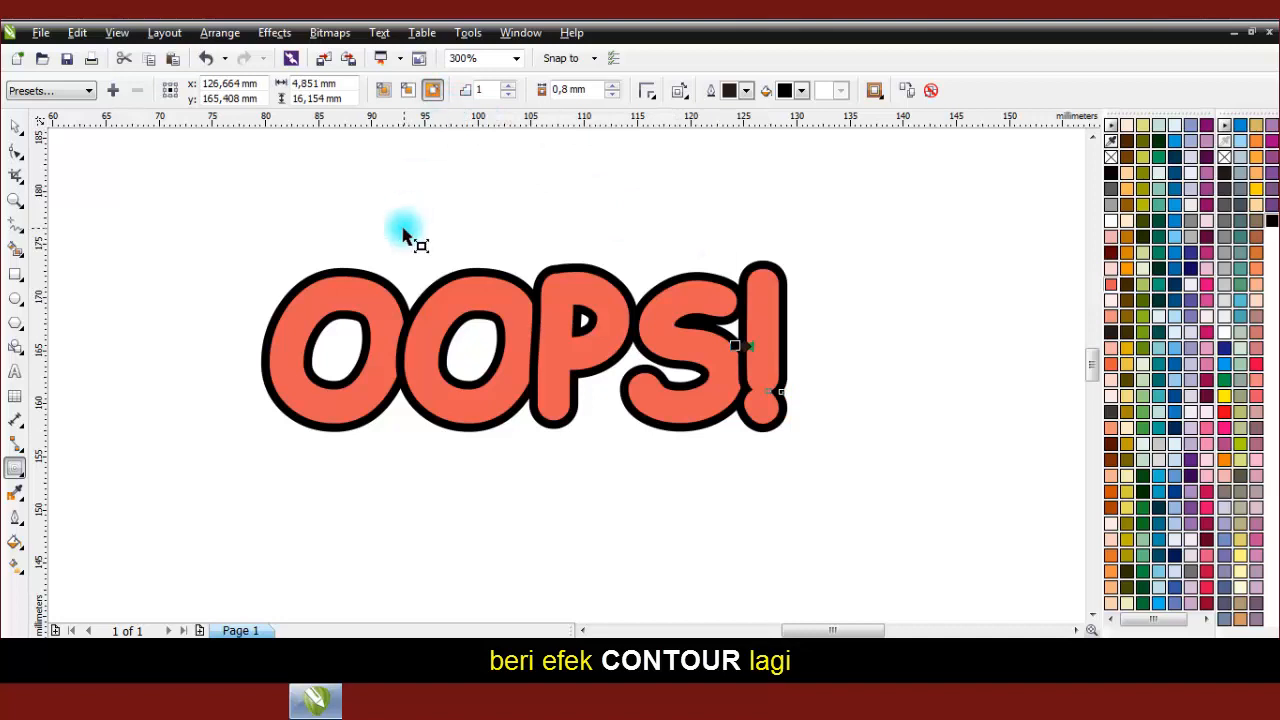
Select all the letters and break their contours apart into separate shapes.
click(18, 130)
click(310, 210)
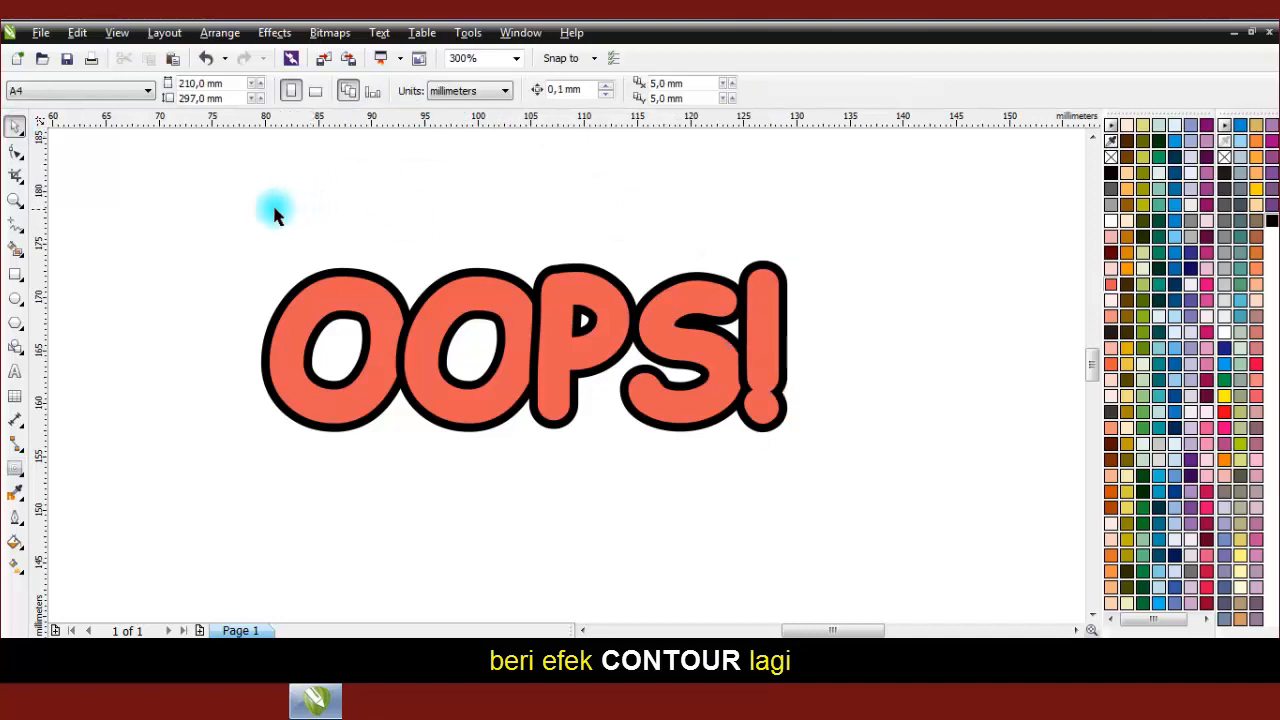
drag(228, 193, 835, 530)
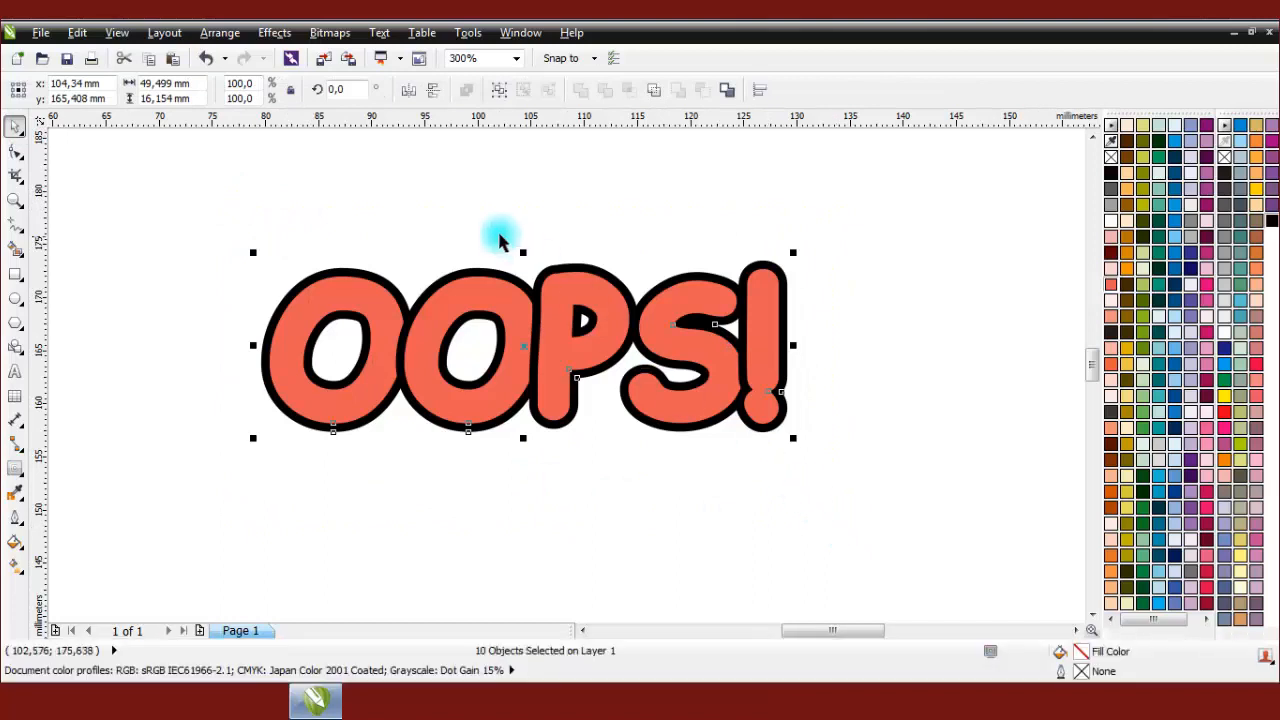
click(215, 36)
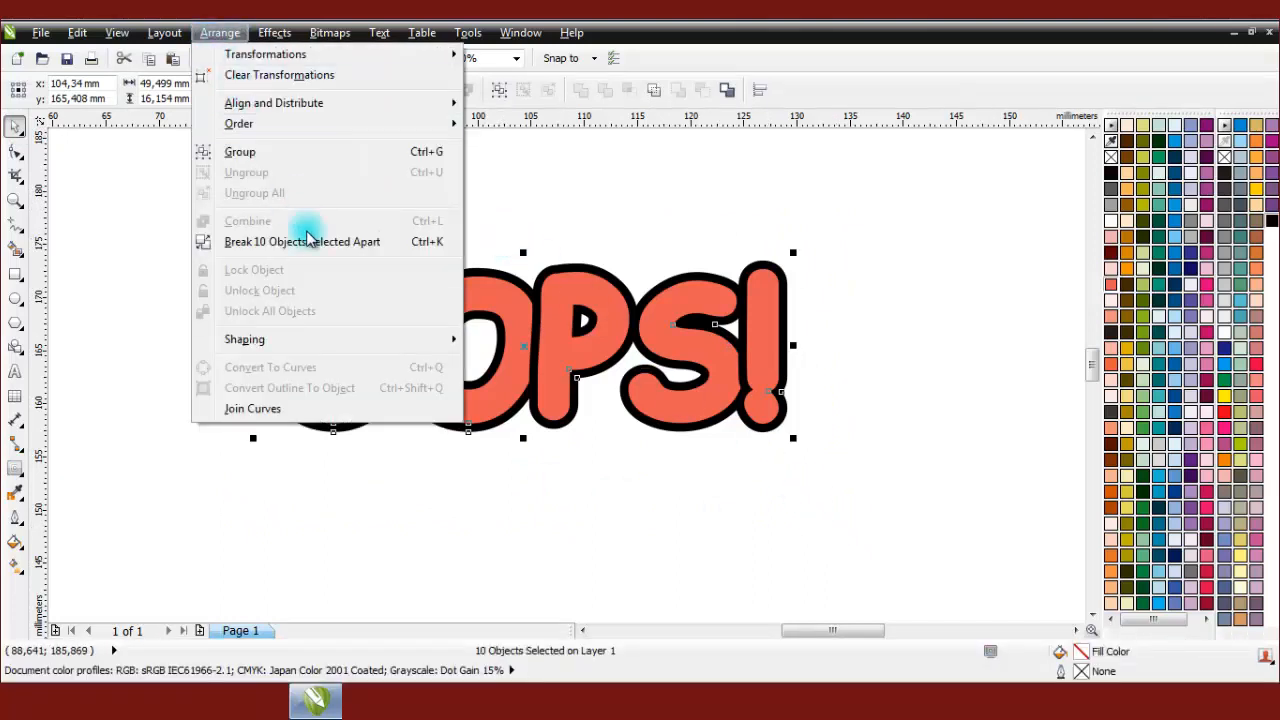
click(408, 243)
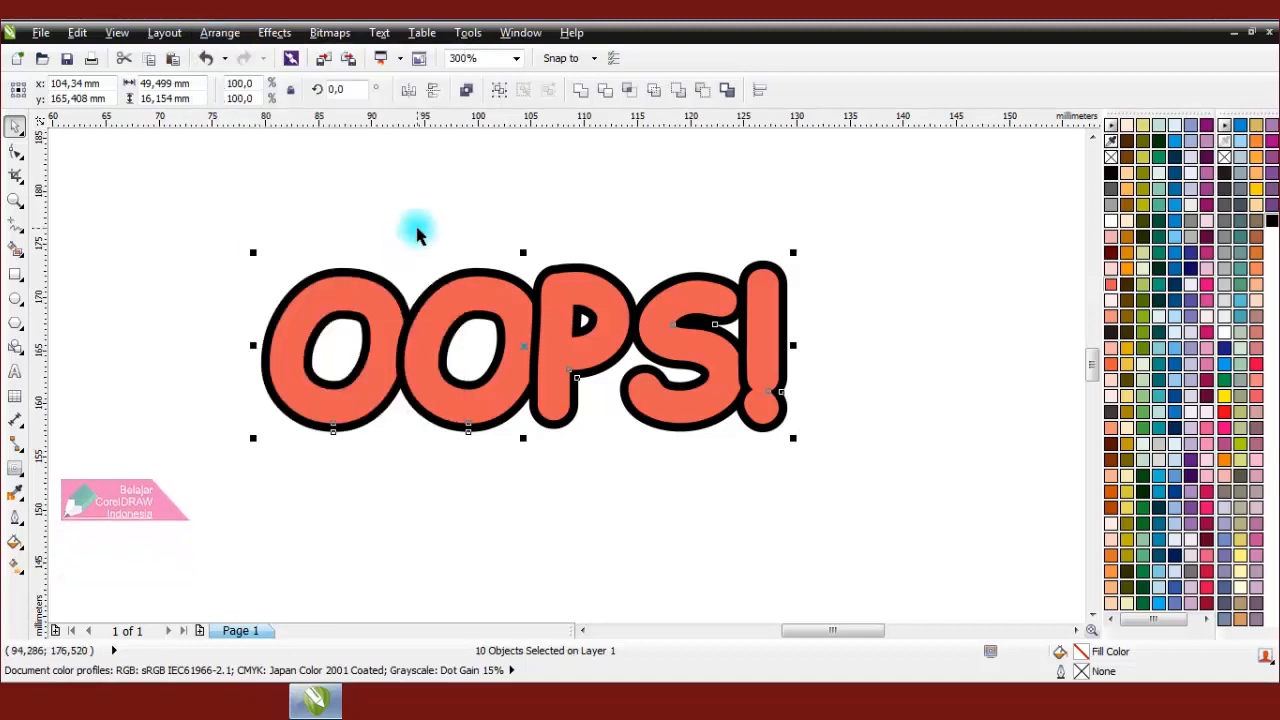
click(414, 224)
scroll(360, 268, down, 2)
scroll(350, 272, up, 2)
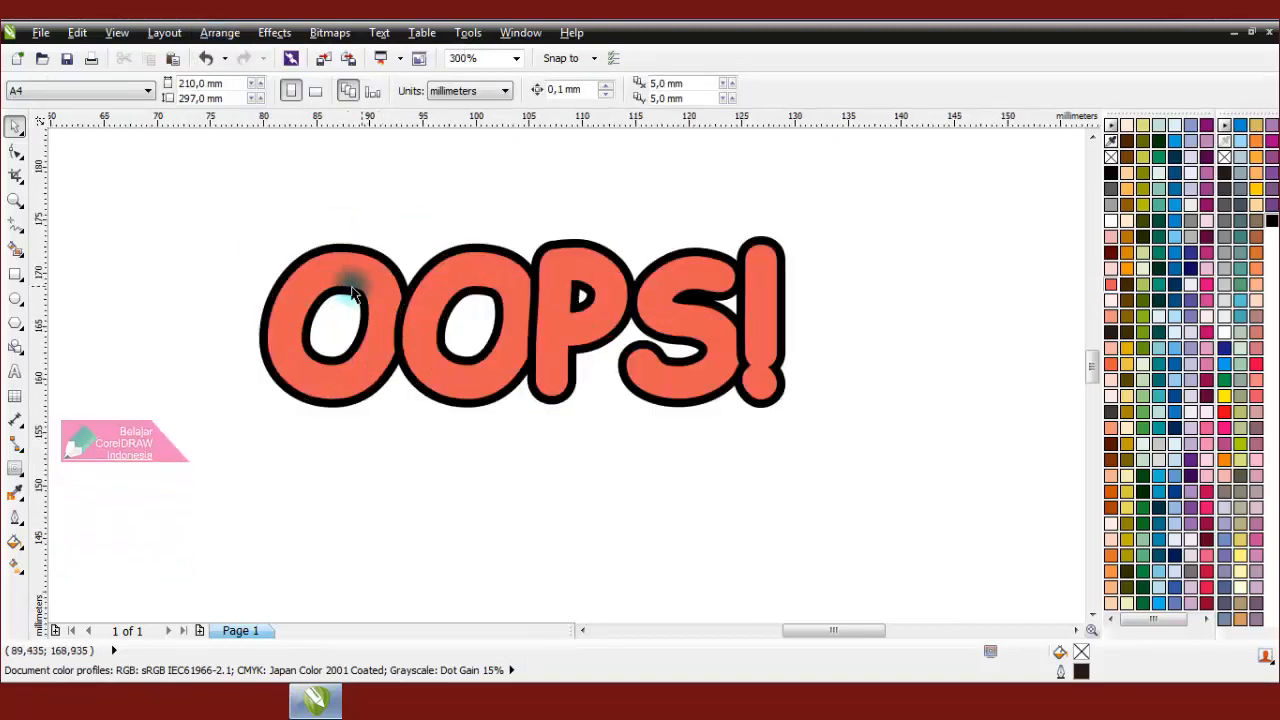
Rotate the second O and its black contour counterclockwise, and move it to overlap the first O more.
drag(218, 198, 385, 380)
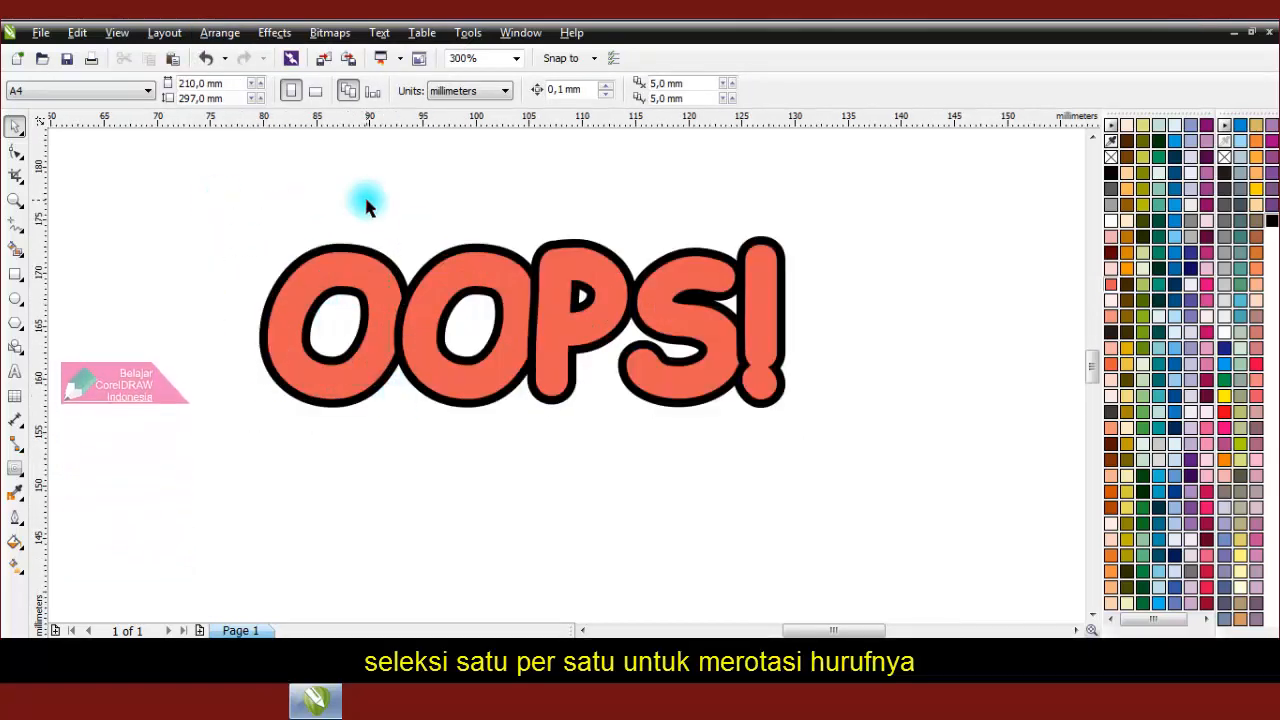
drag(367, 200, 574, 468)
click(495, 352)
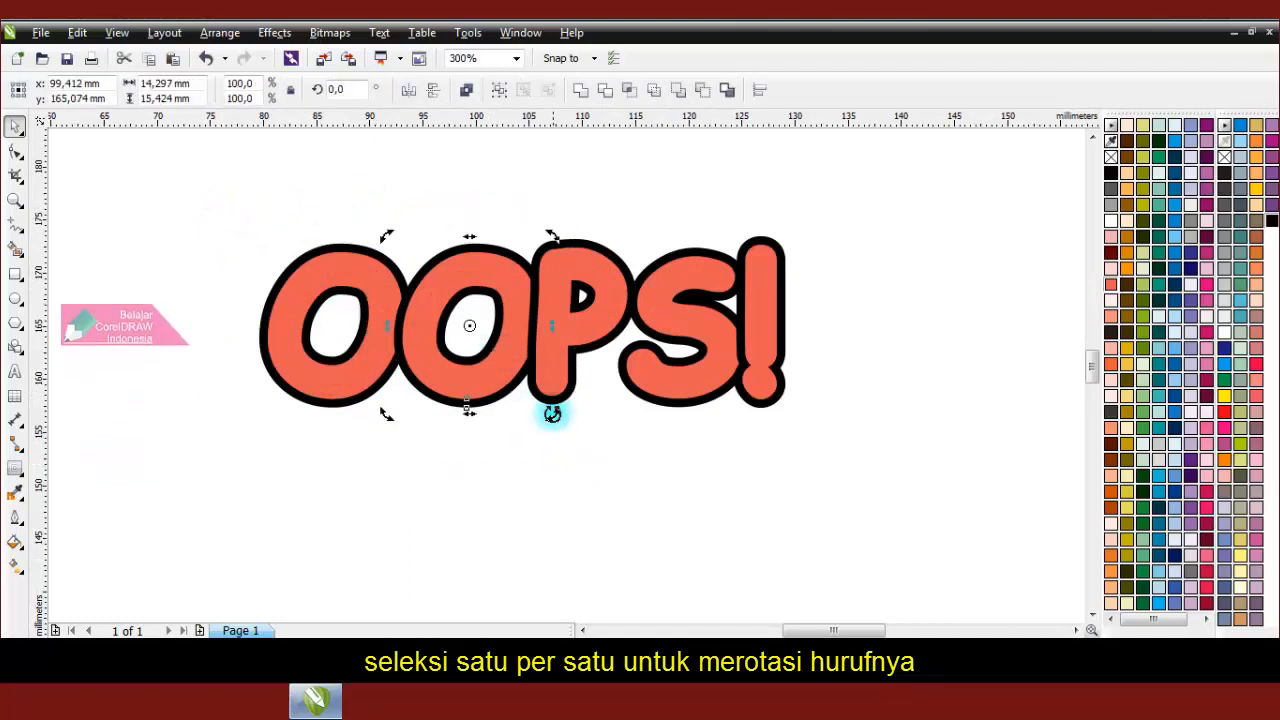
drag(551, 410, 496, 356)
click(485, 368)
click(574, 341)
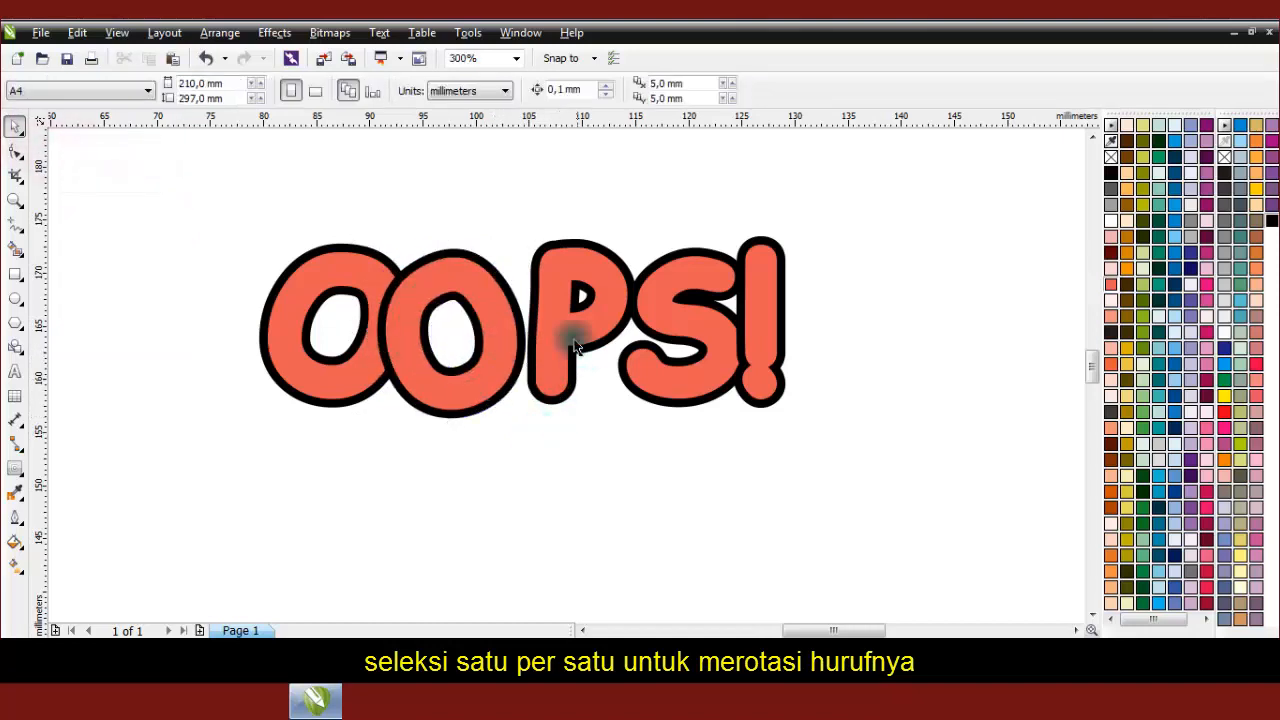
Rotate the P and its black contour clockwise, and move it to overlap the second O.
click(570, 312)
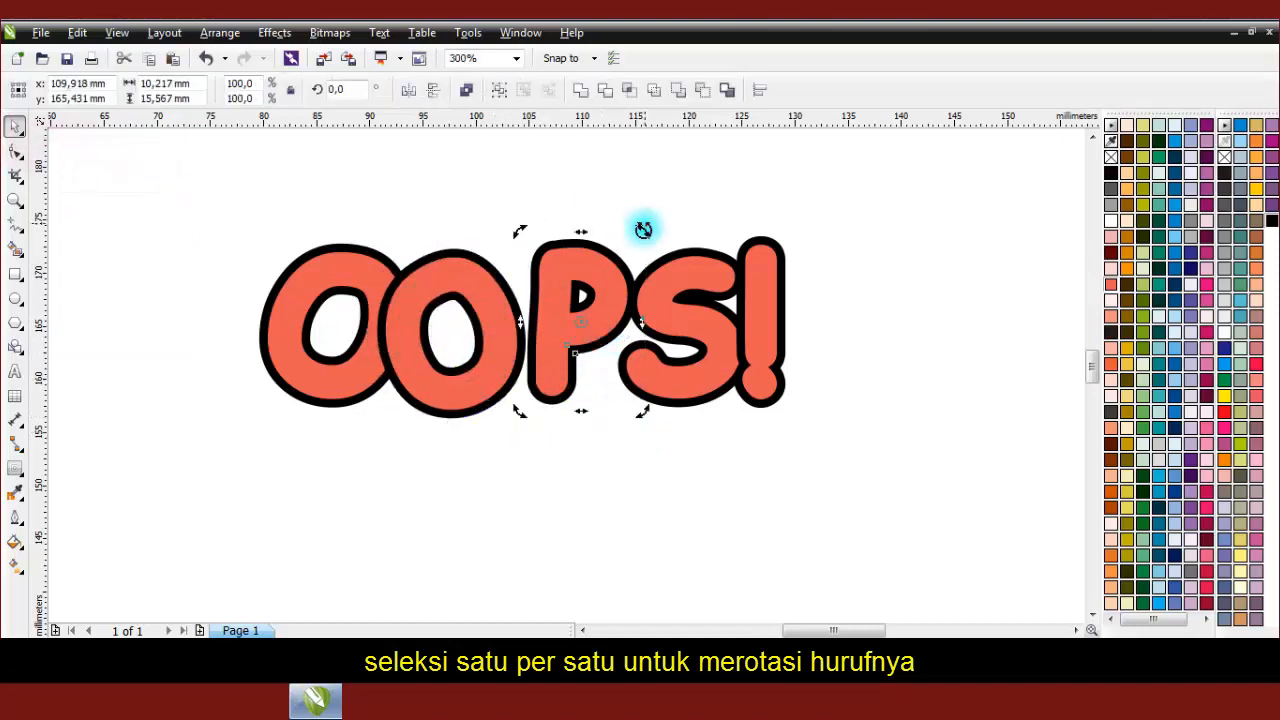
drag(643, 230, 585, 298)
click(540, 191)
scroll(463, 250, down, 1)
scroll(570, 288, up, 1)
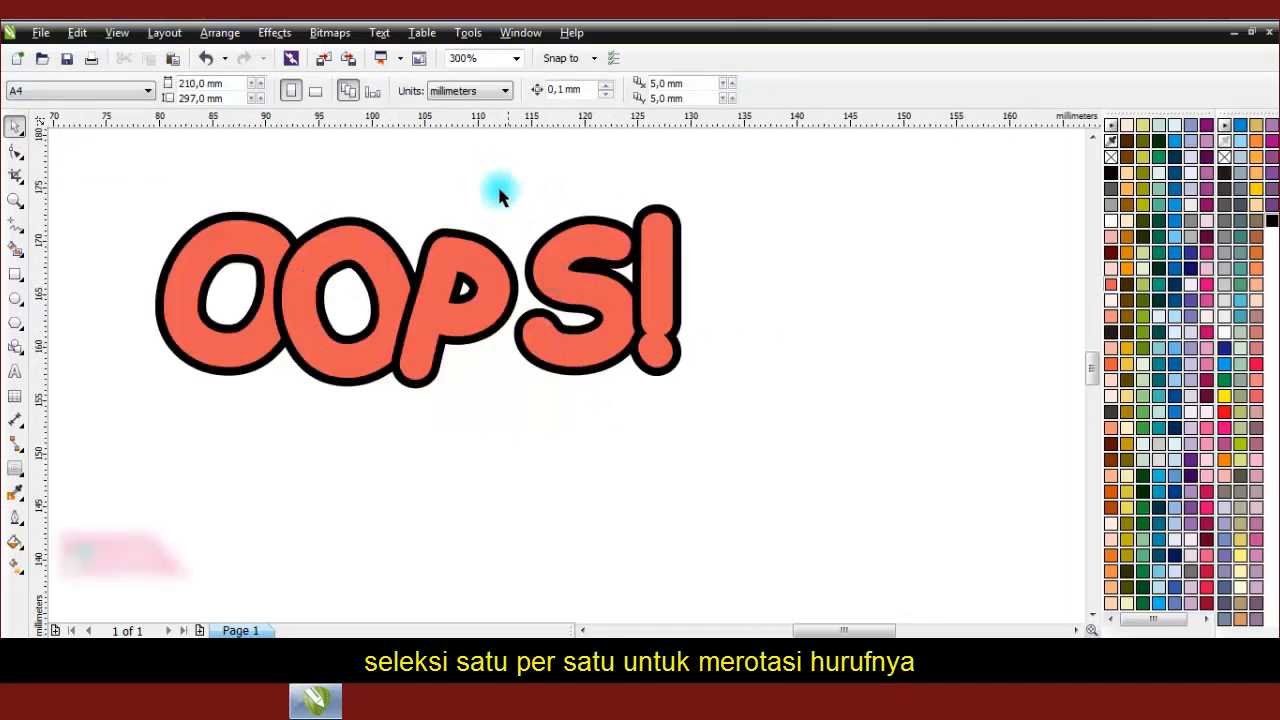
Rotate the S and its black contour slightly, and move it to overlap the P.
drag(500, 195, 586, 320)
click(614, 337)
click(700, 346)
Rotate the exclamation mark and its black contour clockwise, and move it closer to the S.
drag(603, 176, 780, 460)
click(663, 246)
drag(689, 191, 708, 216)
click(799, 263)
drag(591, 178, 703, 396)
drag(653, 334, 642, 341)
click(720, 348)
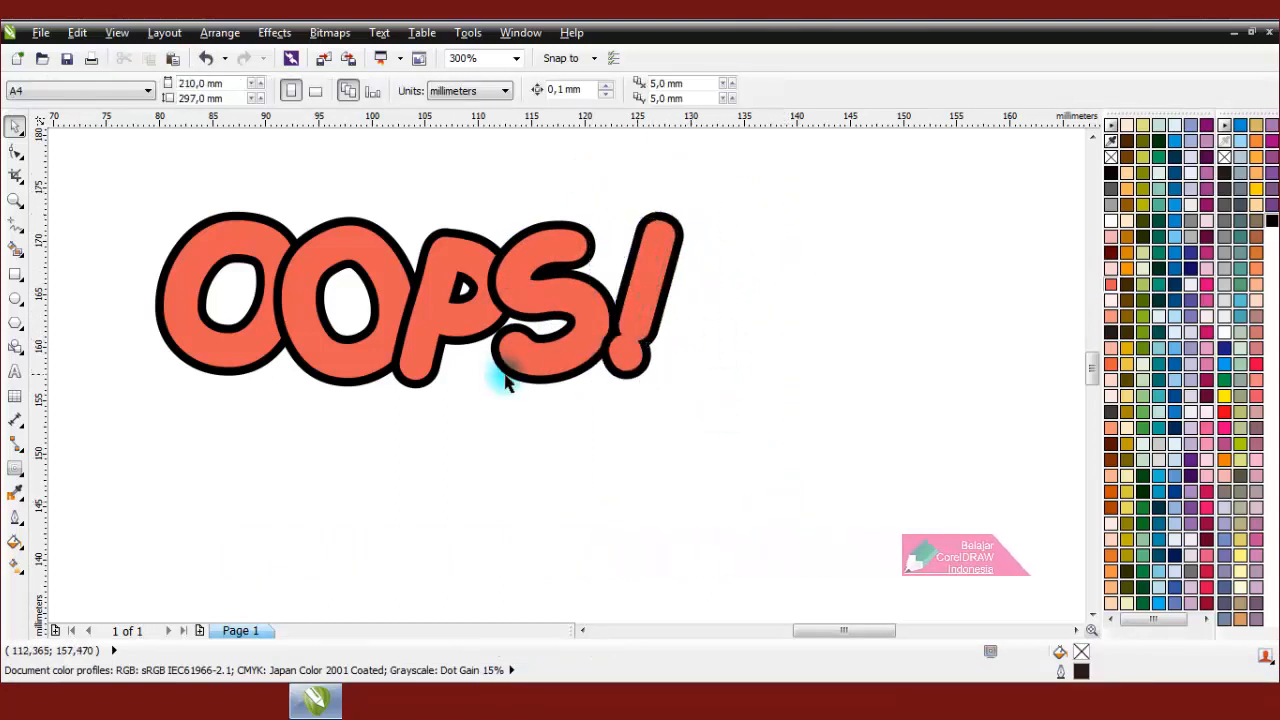
Create a boundary shape around all the letters and their black contours.
scroll(505, 383, down, 2)
drag(300, 240, 706, 470)
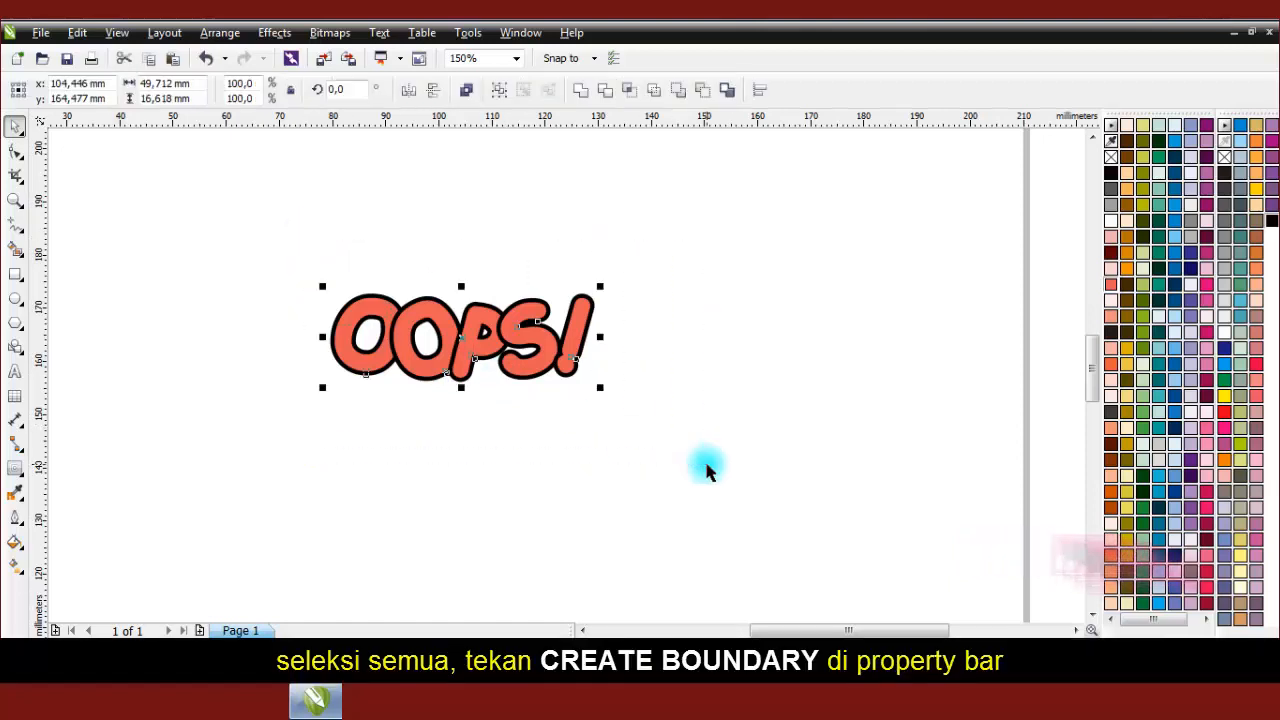
click(727, 91)
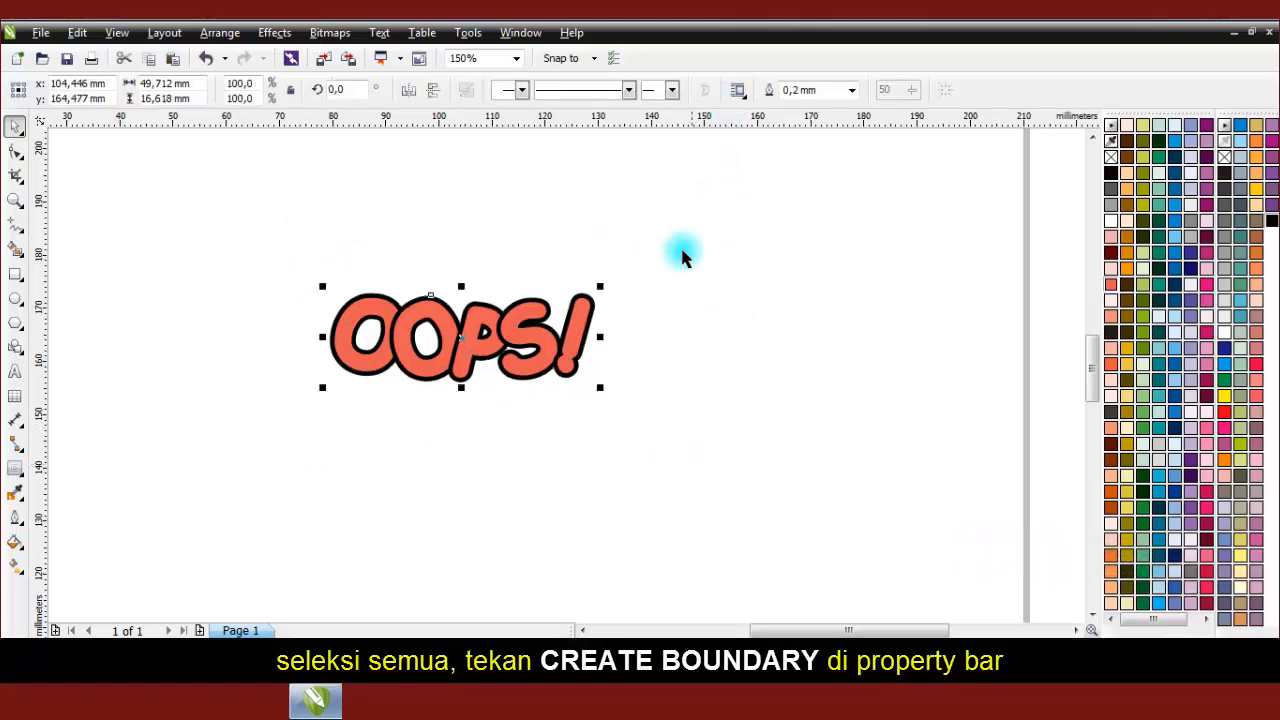
click(651, 277)
click(505, 335)
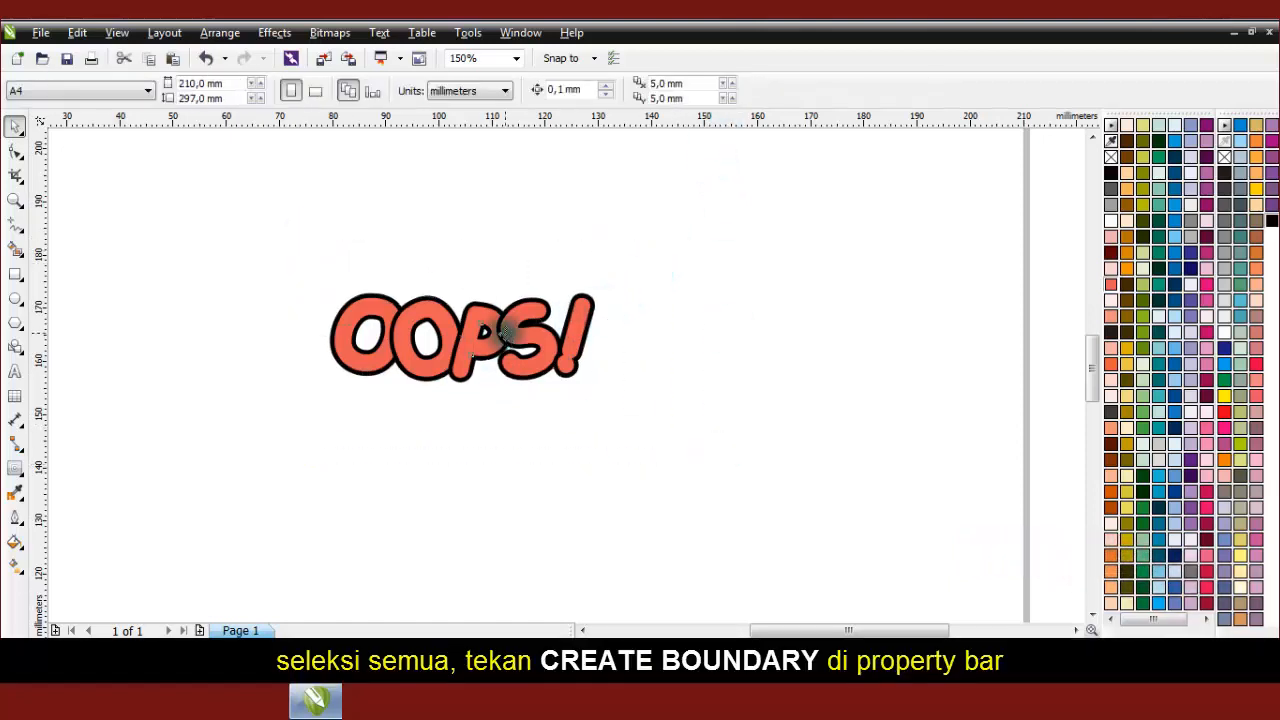
click(524, 247)
Move the boundary shape off the letters to inspect it, and undo the move.
scroll(451, 315, up, 3)
scroll(451, 323, down, 4)
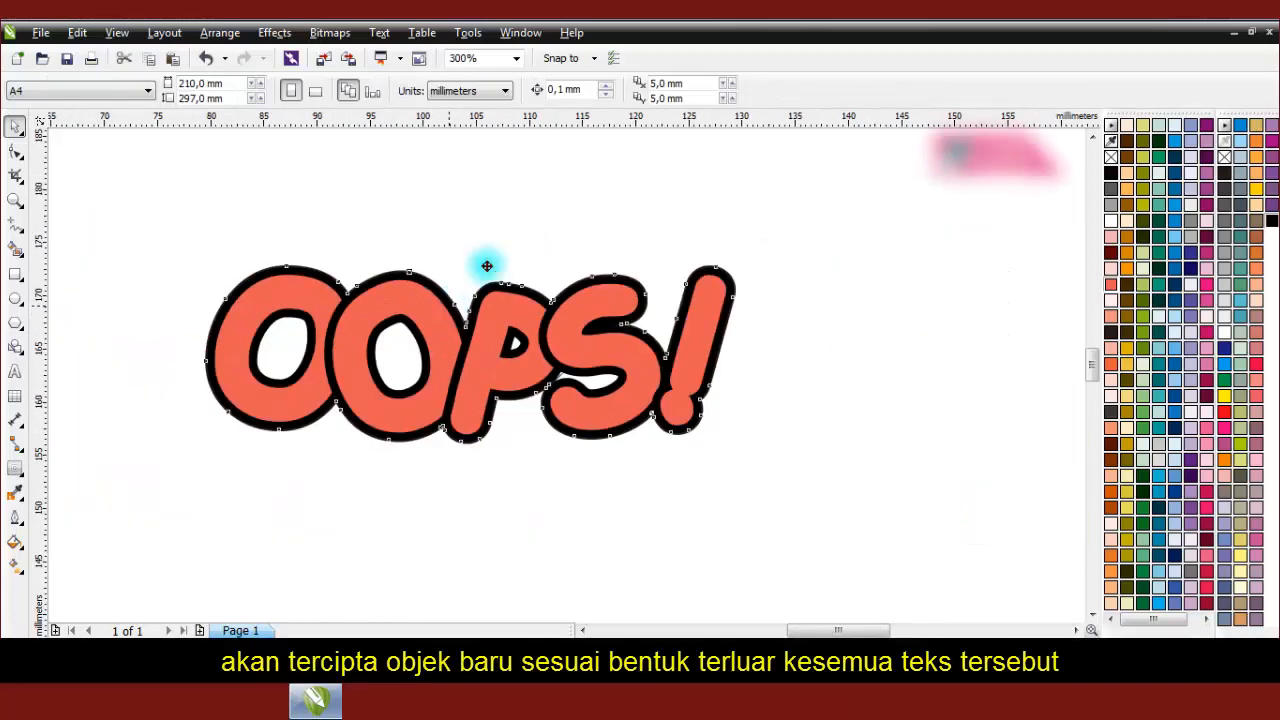
drag(472, 352, 588, 220)
scroll(588, 220, down, 2)
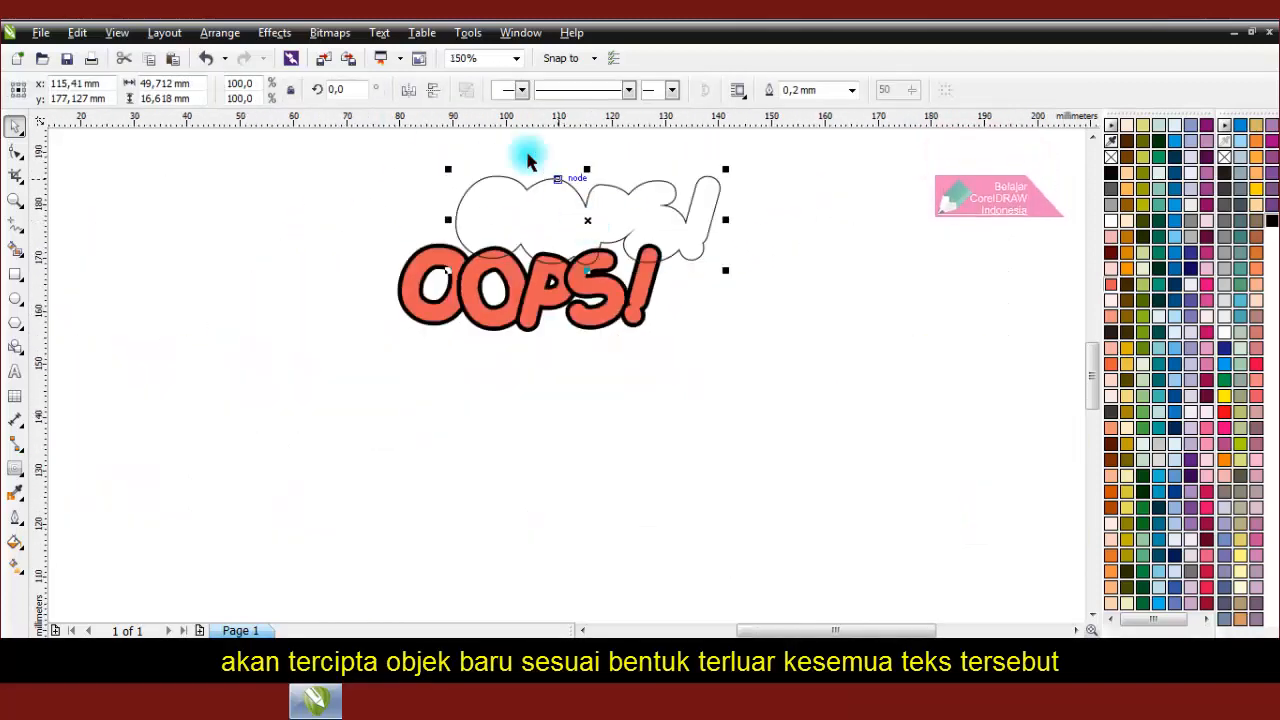
click(206, 58)
Set the outline width of the boundary shape around the letters to 0.5 mm.
scroll(651, 251, up, 4)
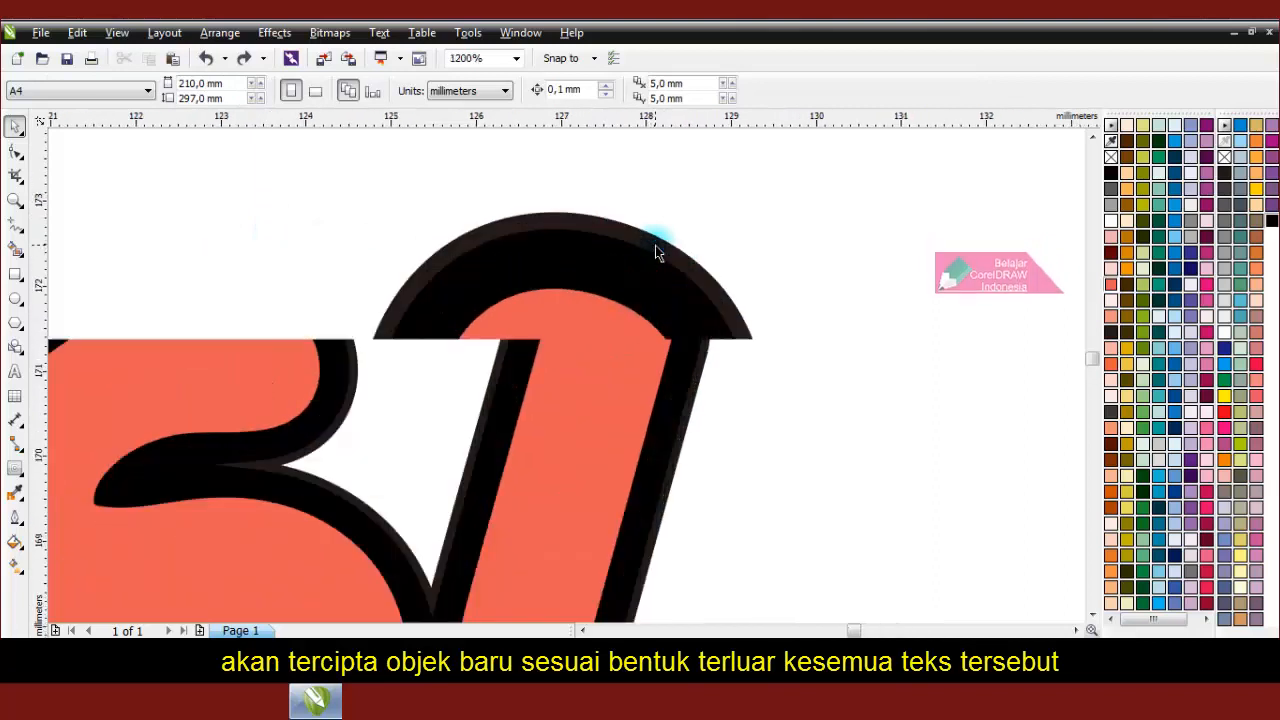
click(698, 266)
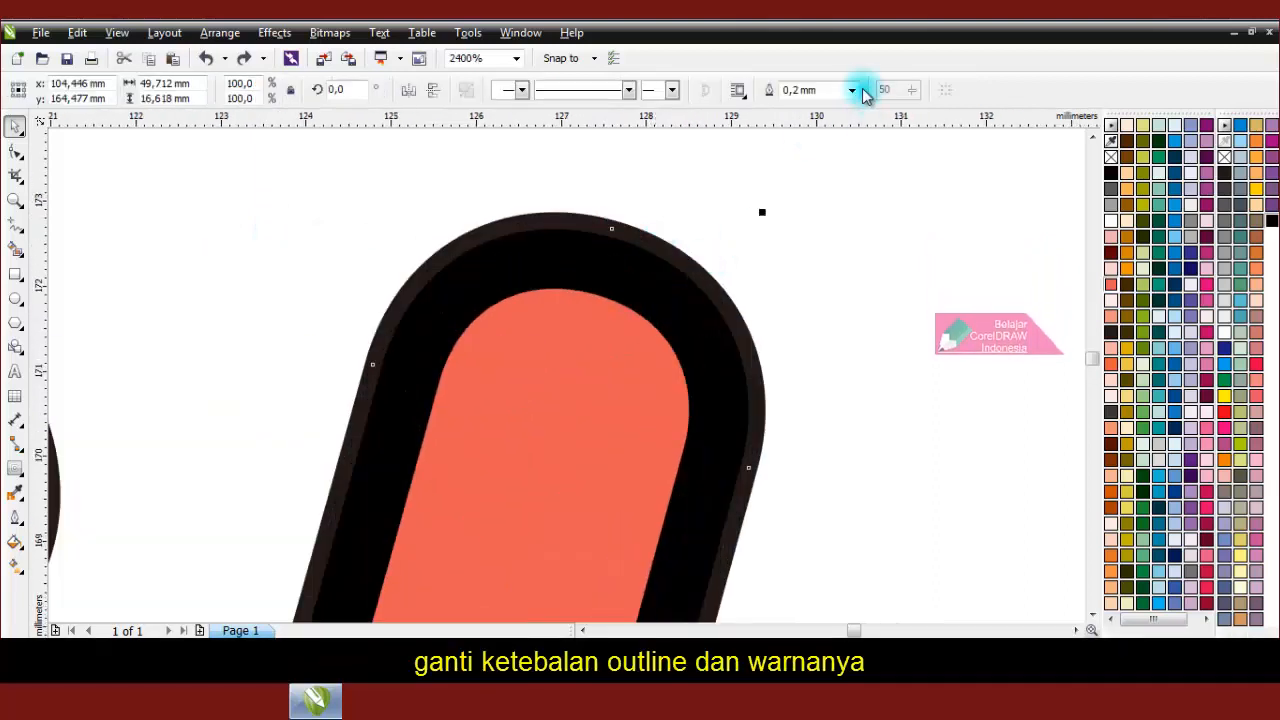
click(853, 90)
click(800, 169)
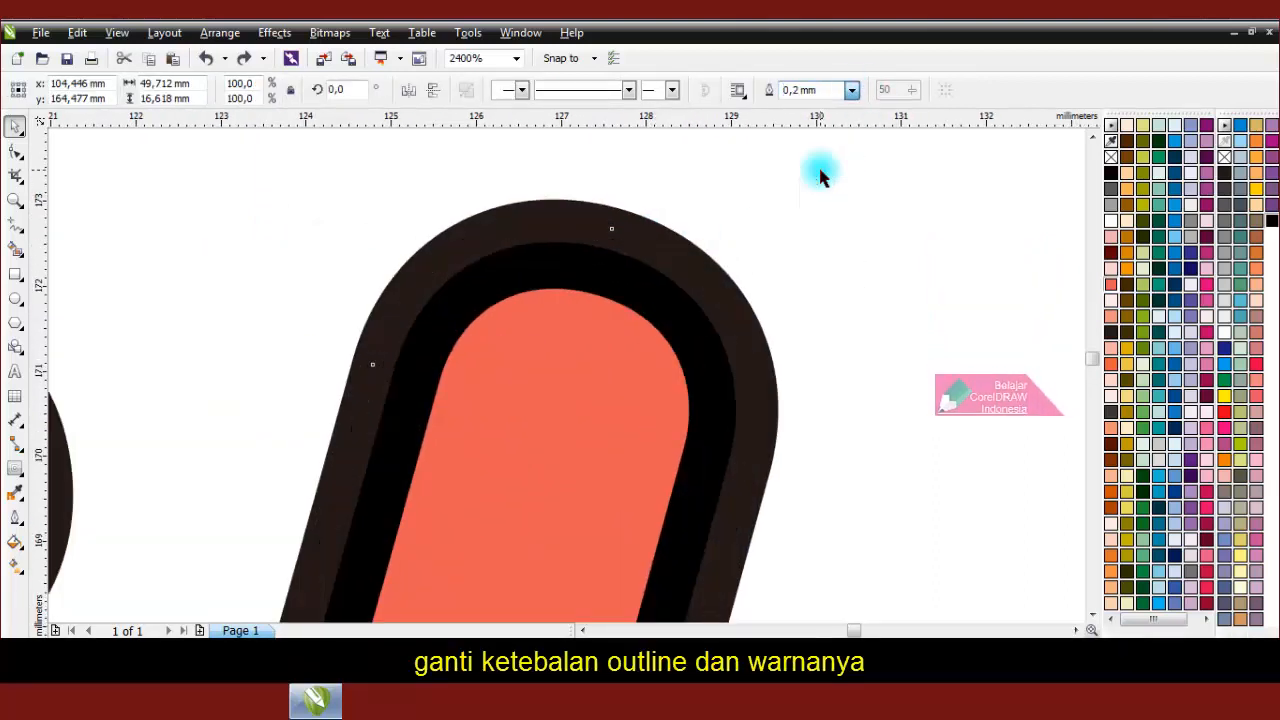
scroll(771, 210, down, 2)
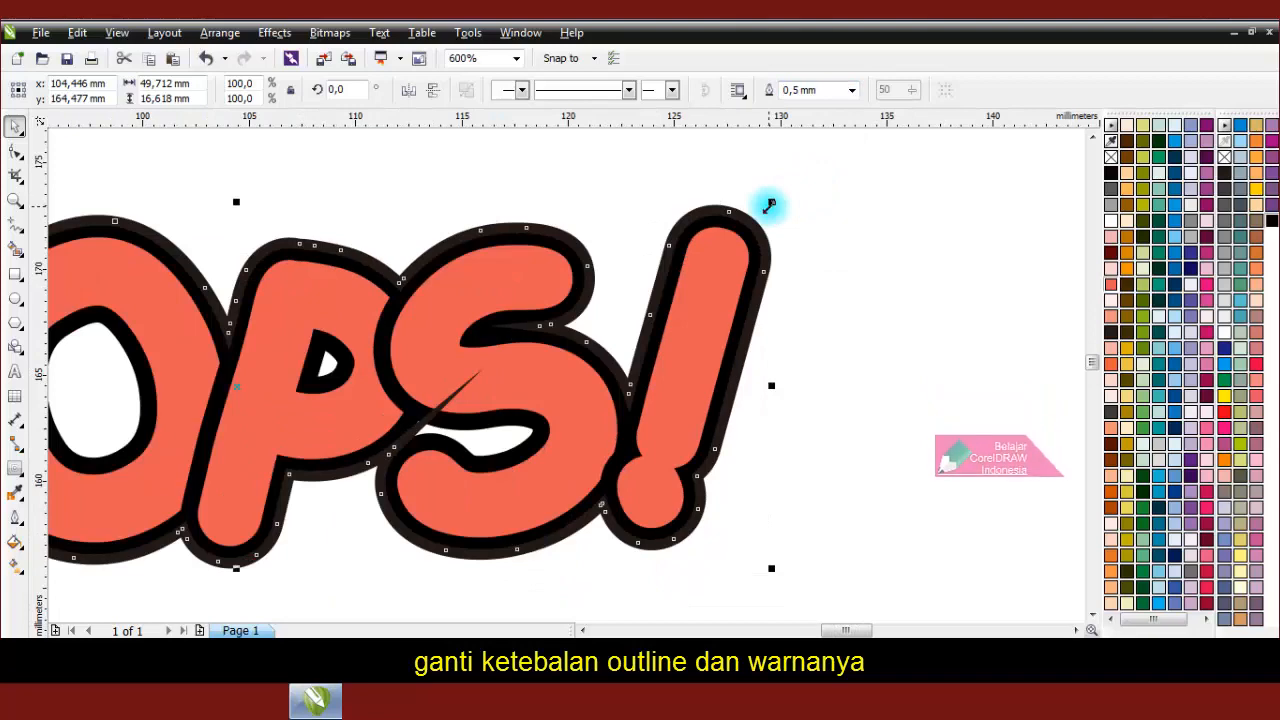
scroll(765, 207, down, 1)
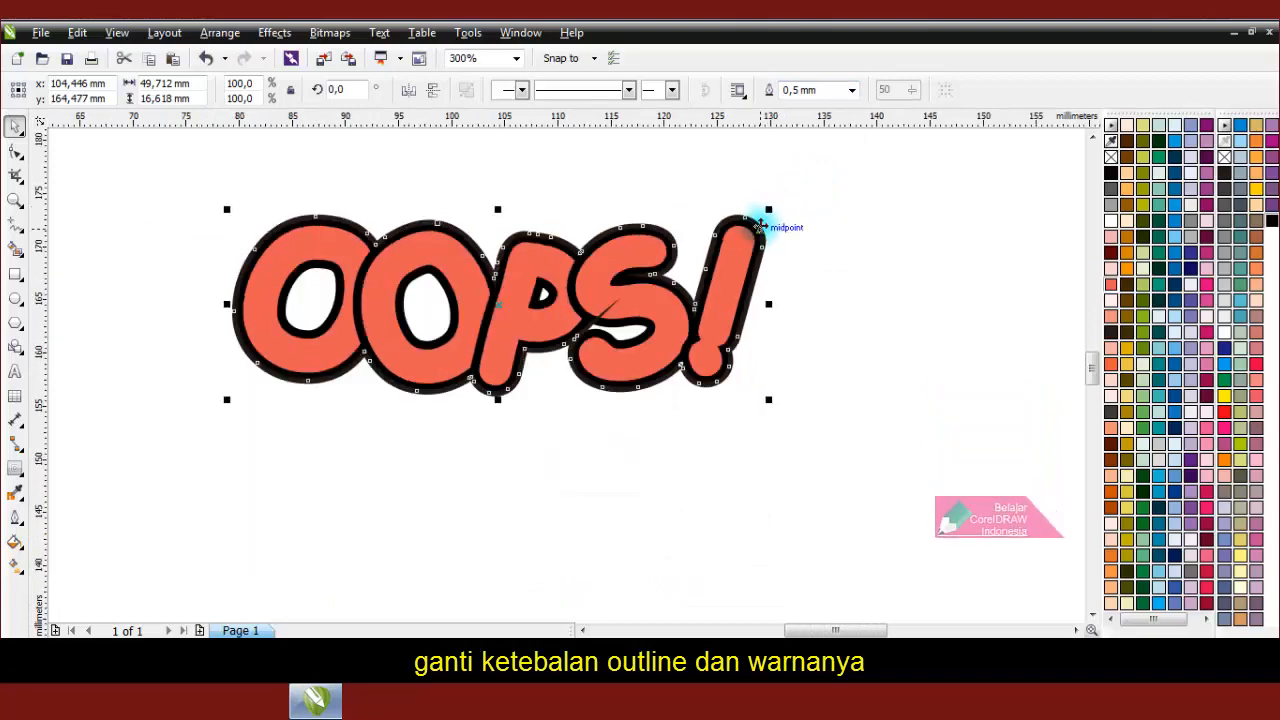
scroll(605, 318, up, 2)
scroll(600, 318, down, 1)
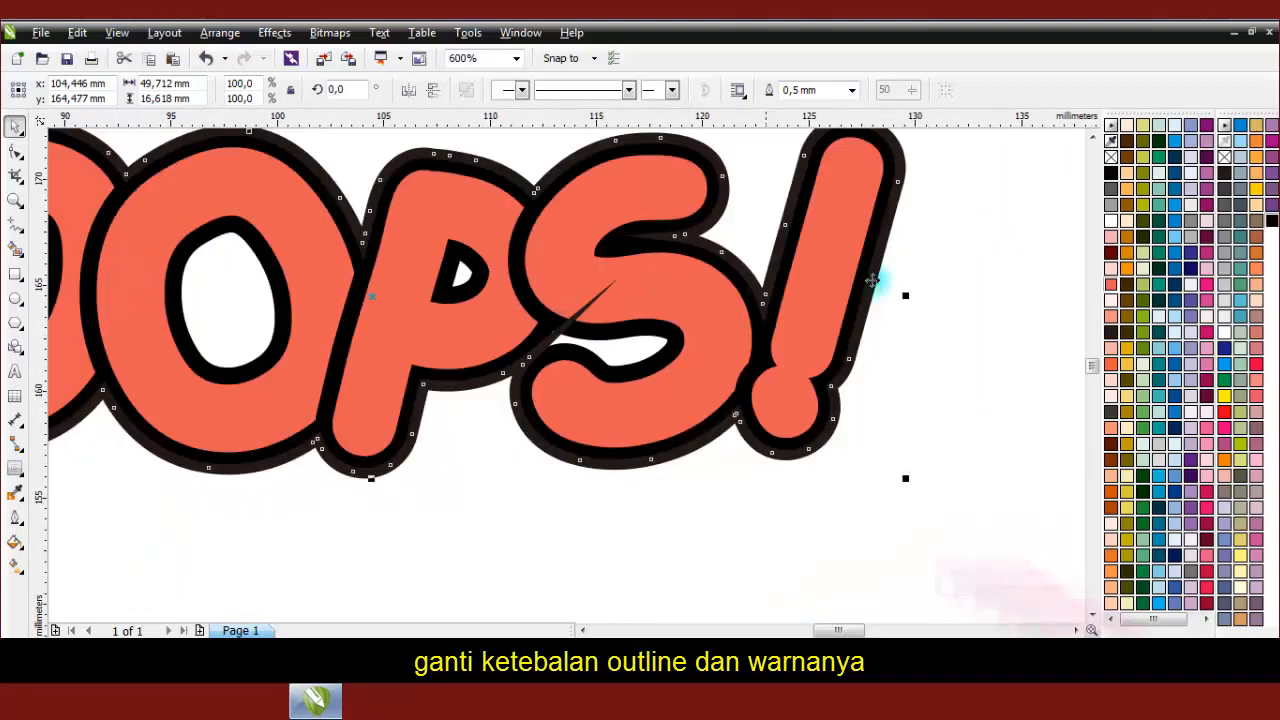
Give the boundary shape's outline round corners and round line caps in its object properties.
right_click(928, 255)
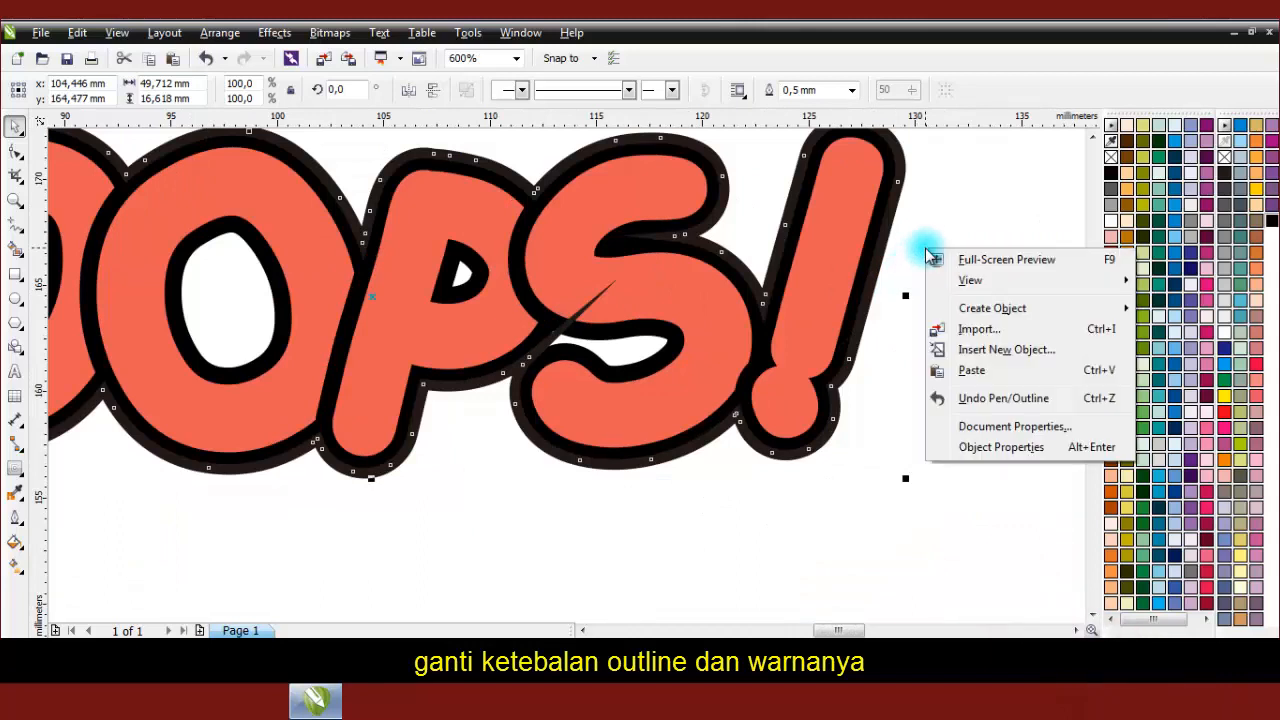
click(1000, 448)
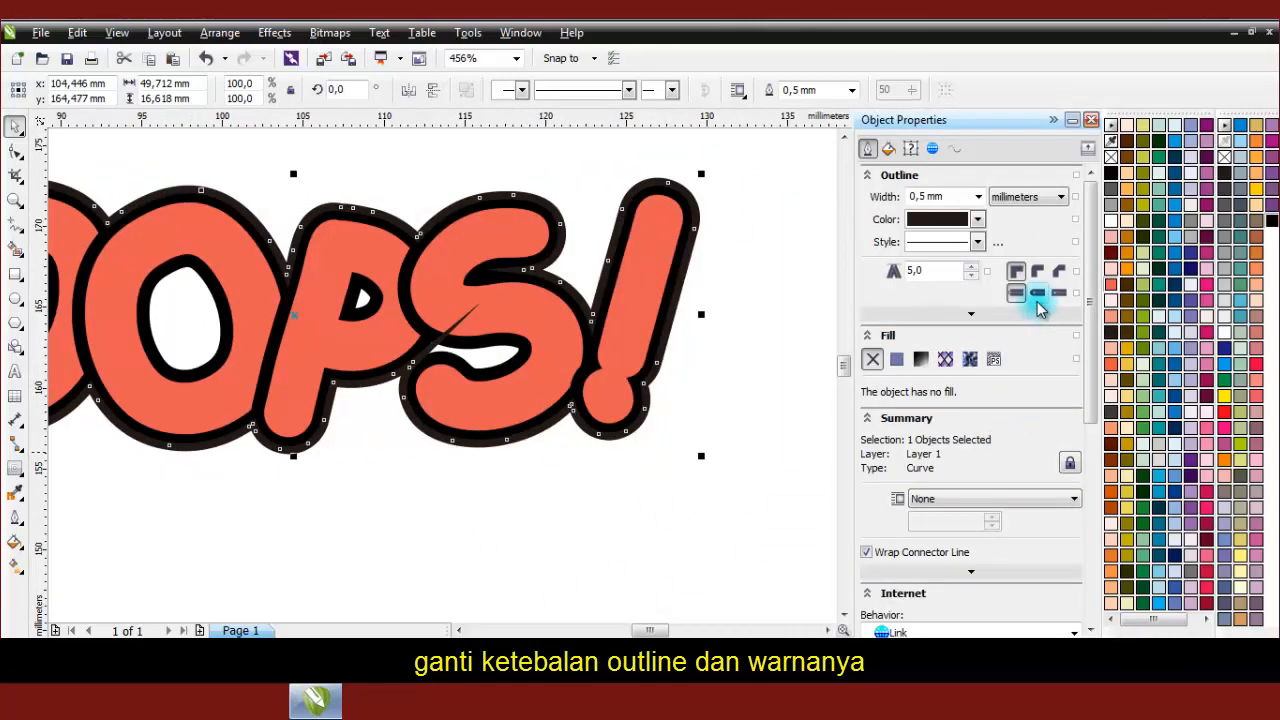
click(1040, 274)
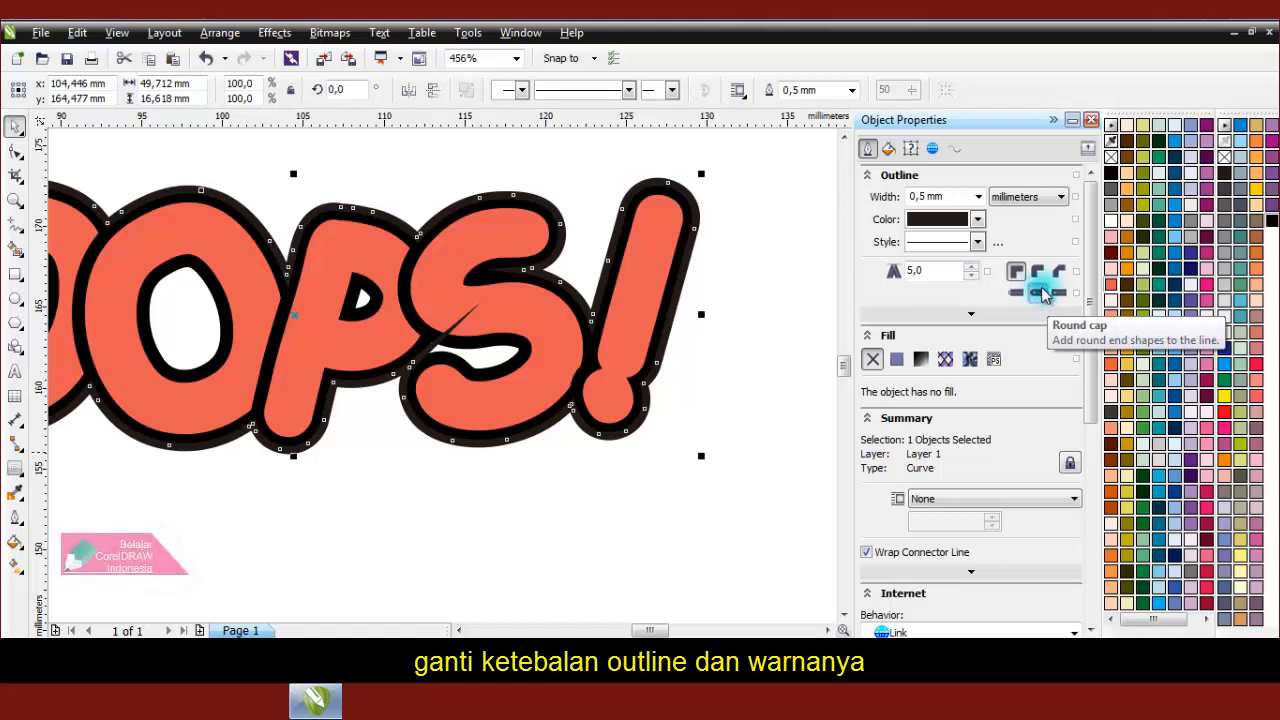
click(663, 429)
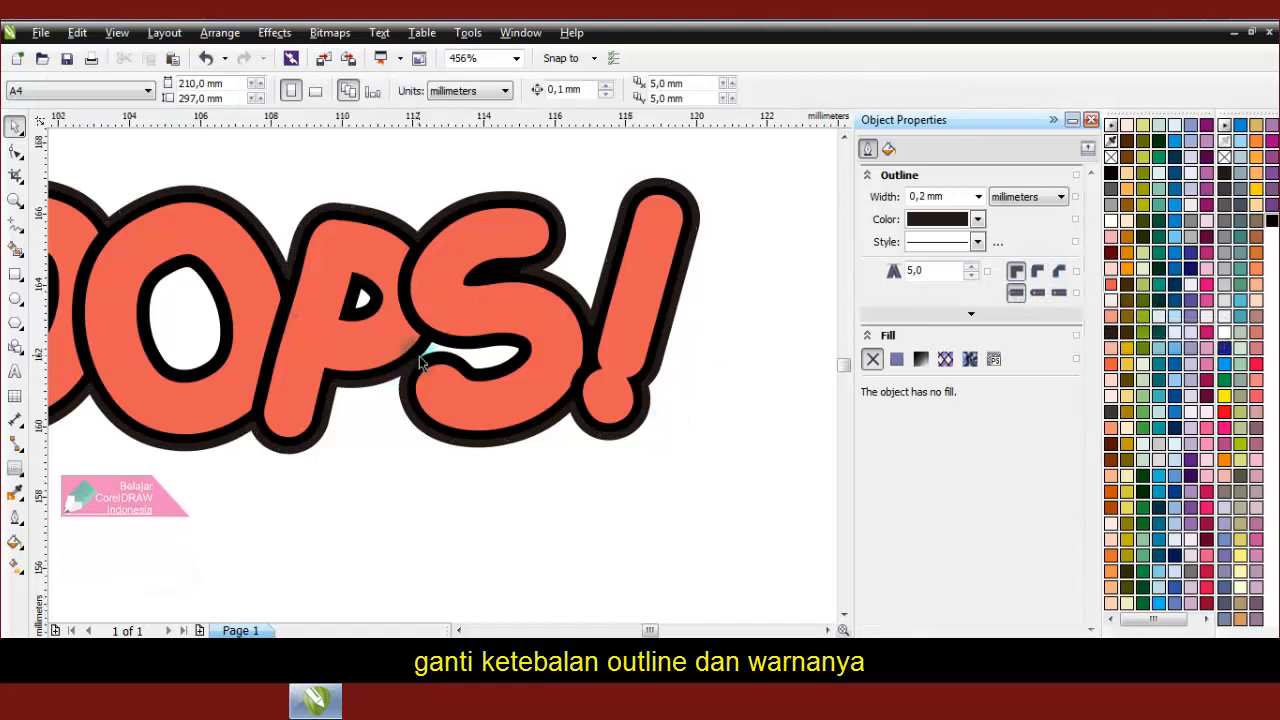
Try mitered and beveled corners on the boundary outline near the P and S, and restore round corners and caps.
scroll(417, 365, up, 5)
click(414, 380)
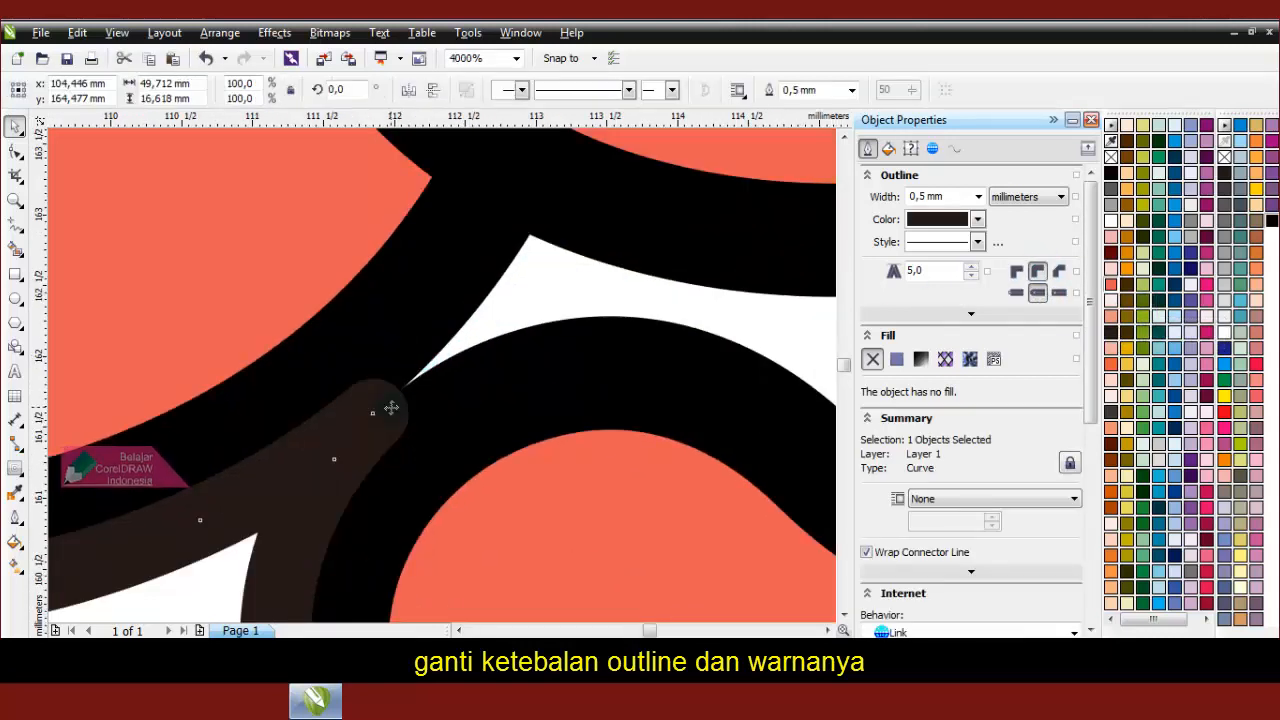
click(1018, 272)
click(1058, 271)
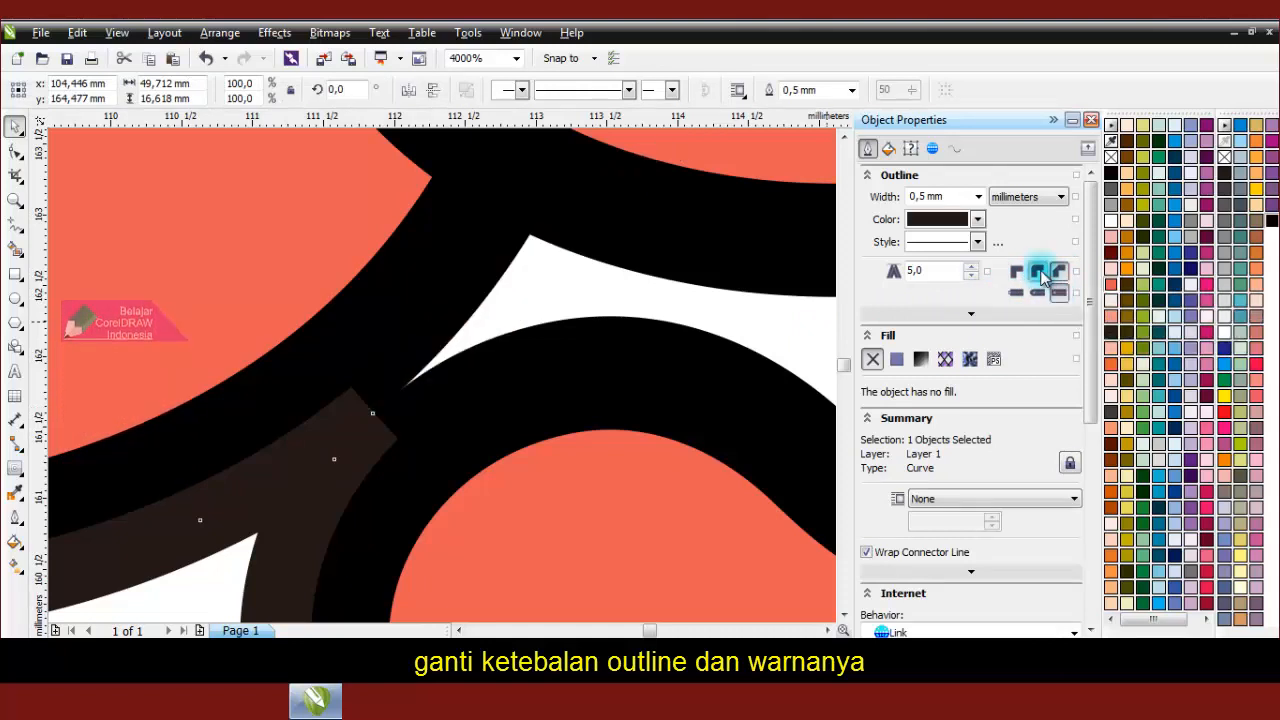
click(1037, 272)
scroll(543, 300, down, 5)
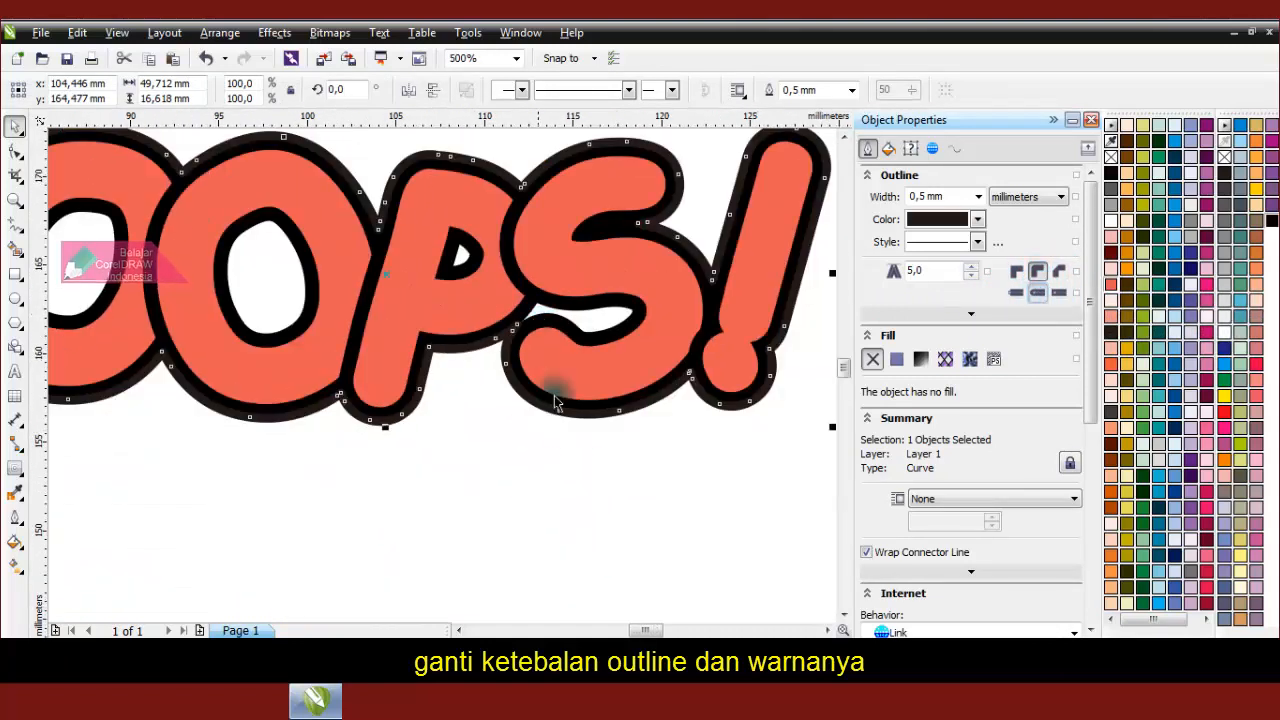
Convert the boundary shape's outline around the letters to an object, fill it white, and close the object properties.
key(Escape)
click(510, 370)
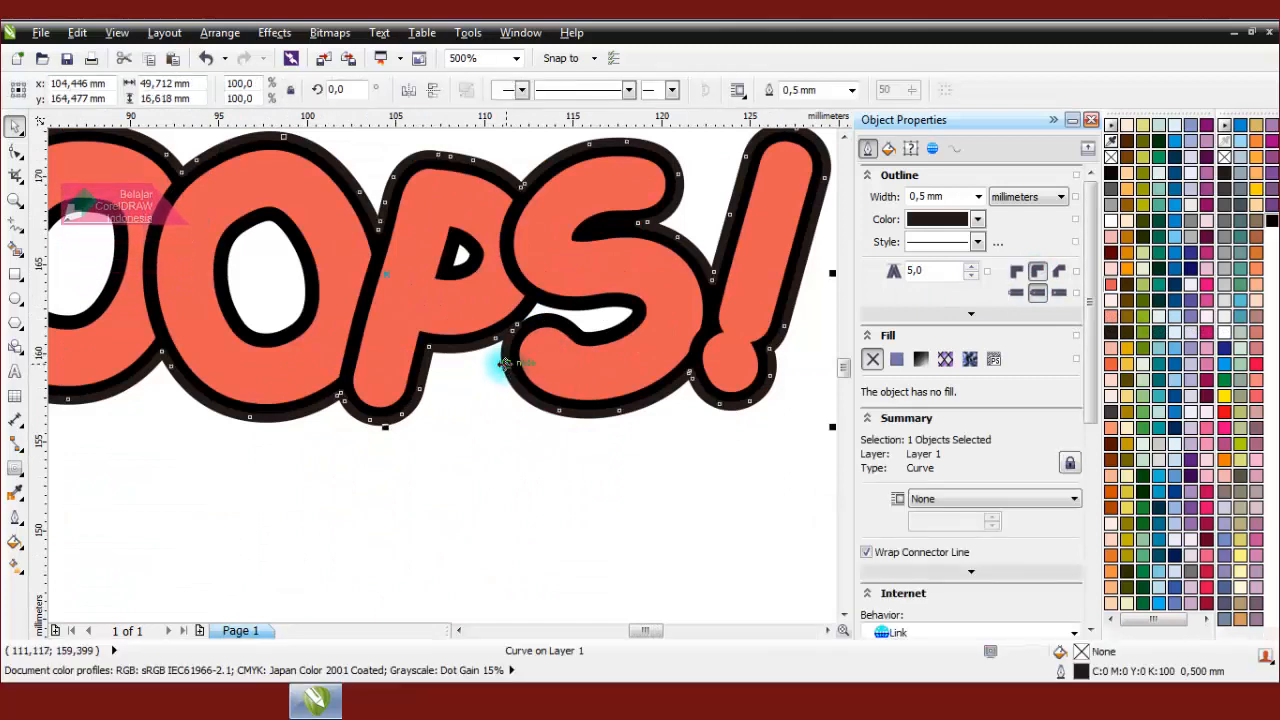
click(220, 32)
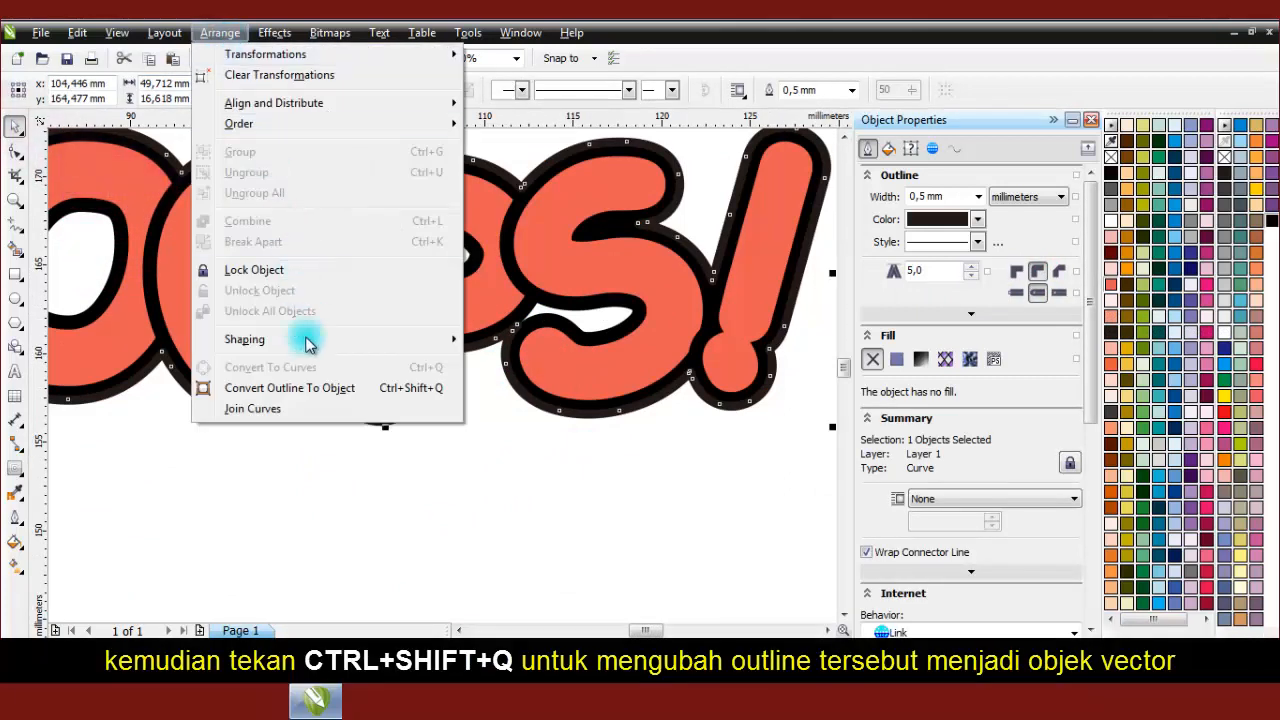
click(290, 388)
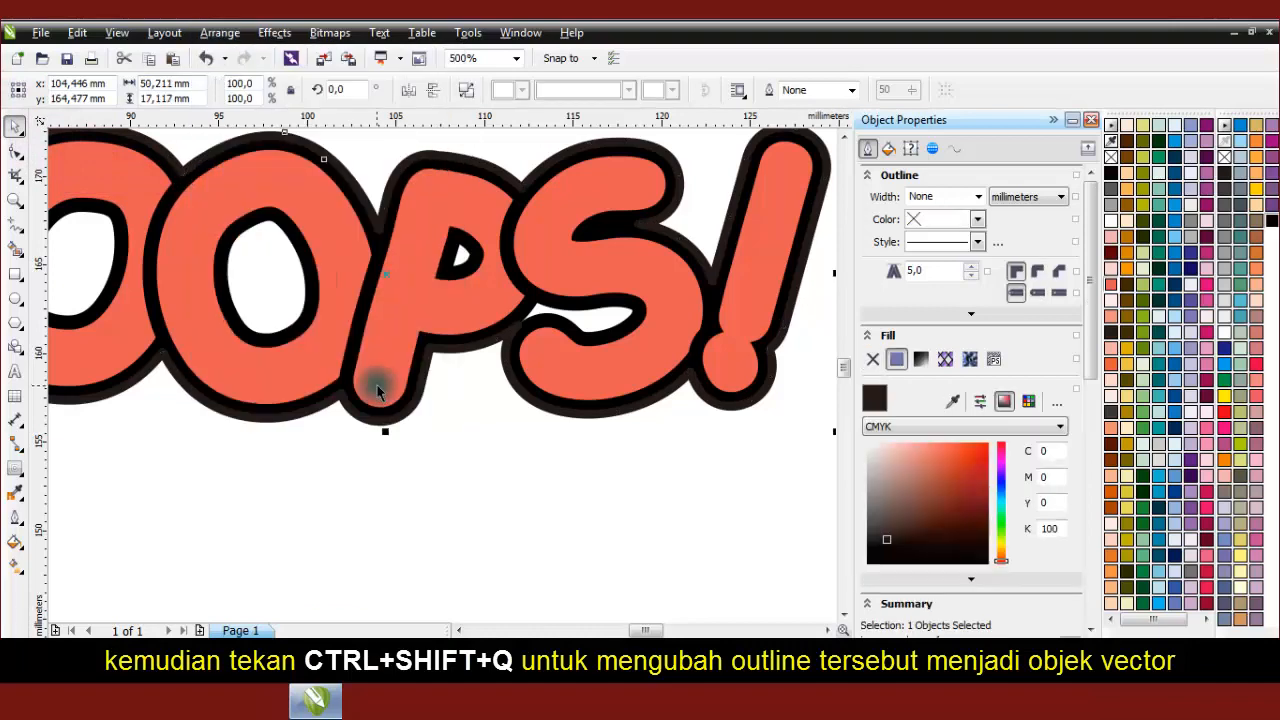
click(1222, 331)
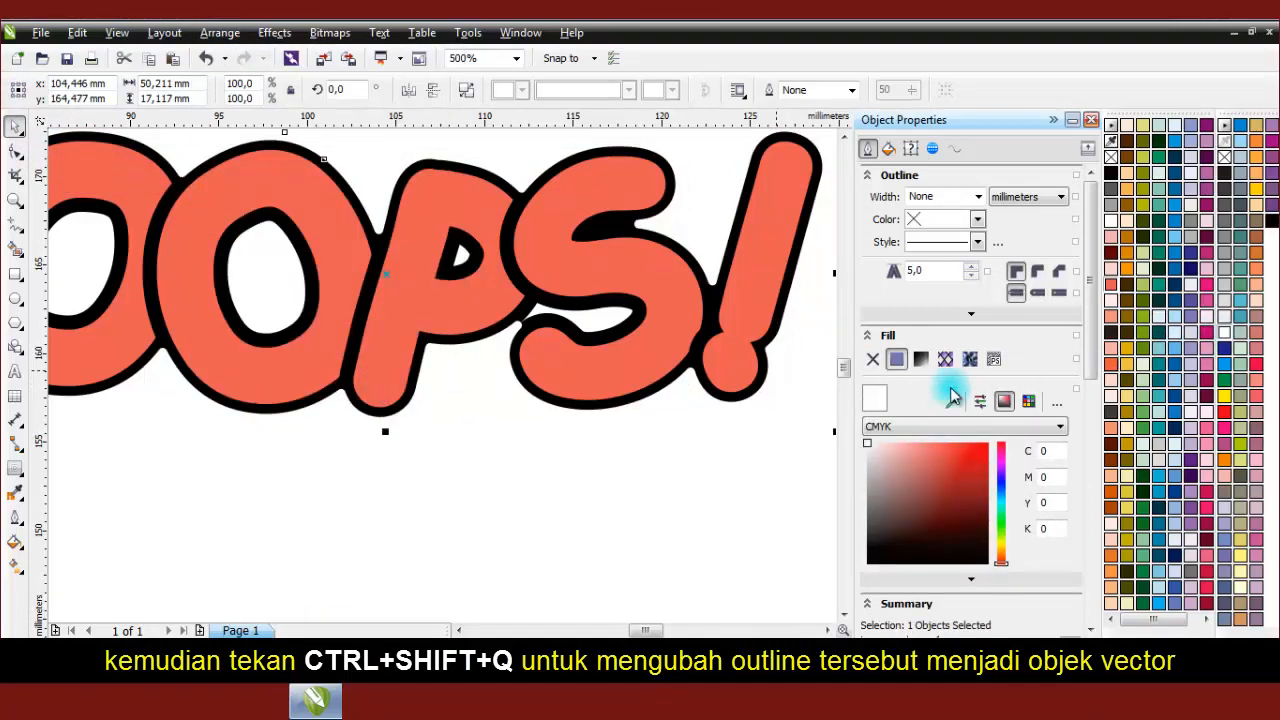
click(1091, 121)
click(700, 449)
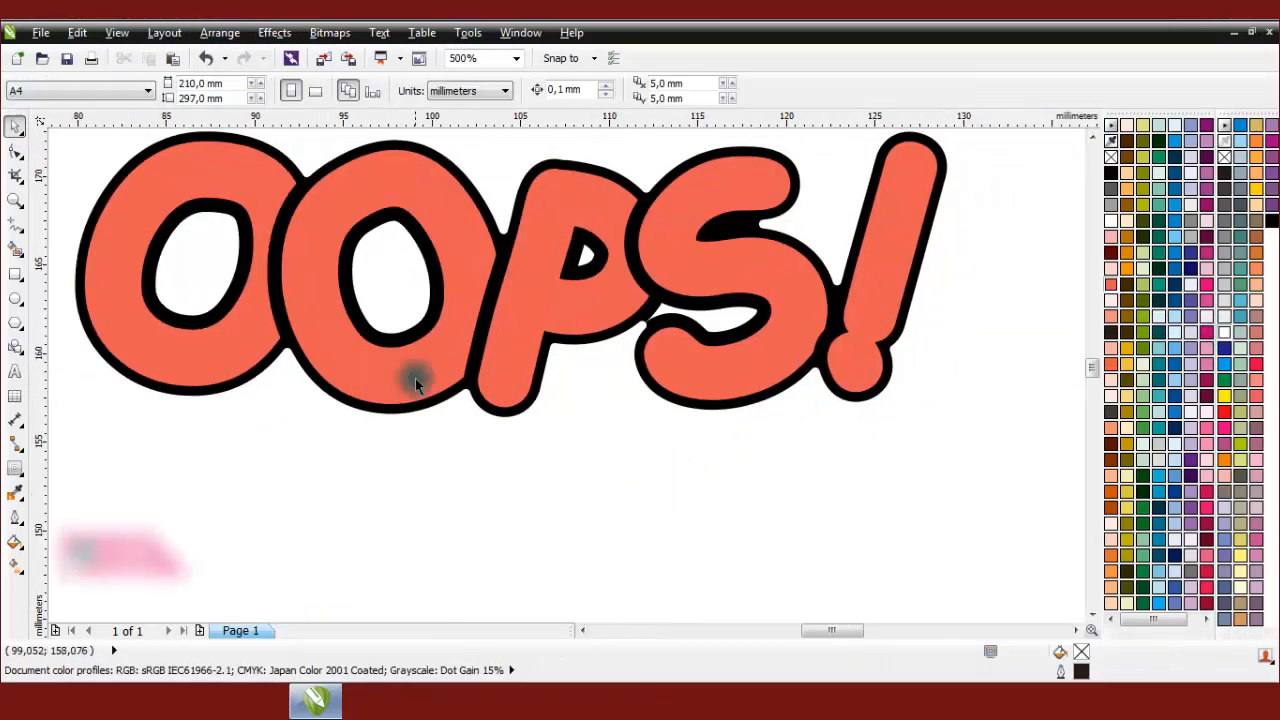
Select all the OOPS! letters with their contours and white boundary, and group them.
scroll(414, 371, down, 4)
drag(280, 192, 821, 560)
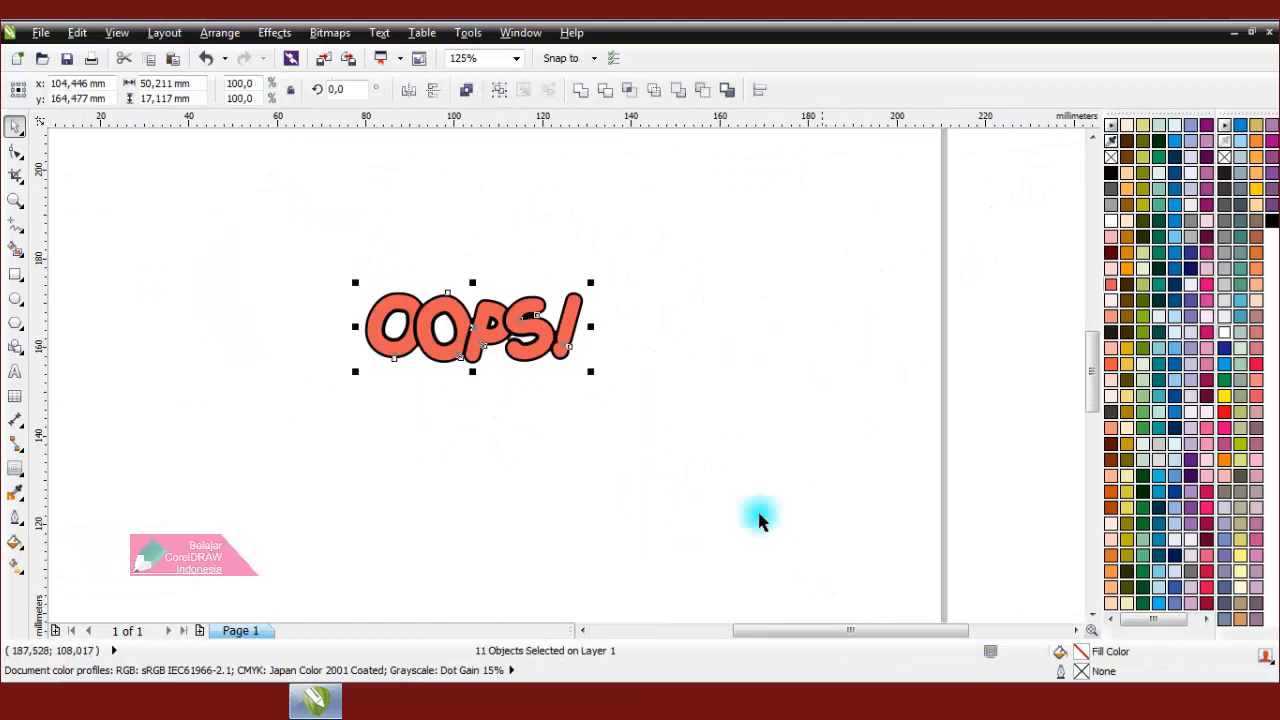
click(500, 100)
click(497, 272)
scroll(491, 286, down, 3)
scroll(491, 295, up, 3)
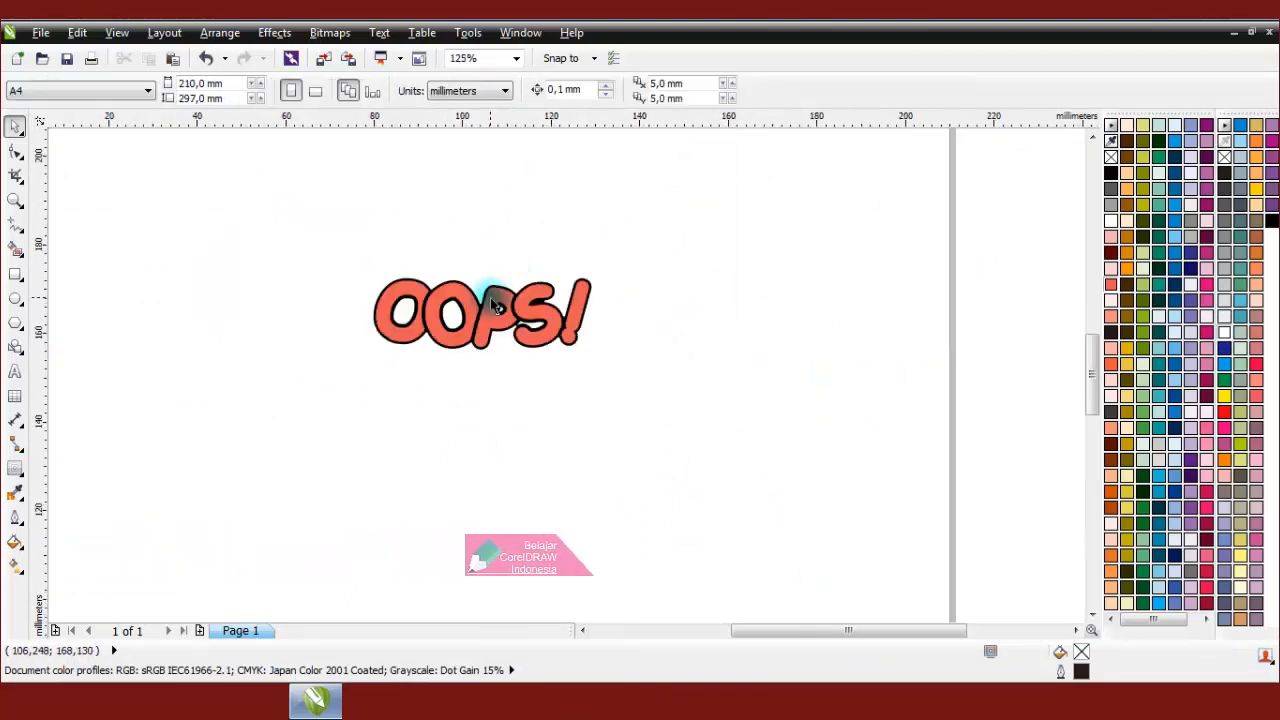
scroll(491, 305, up, 2)
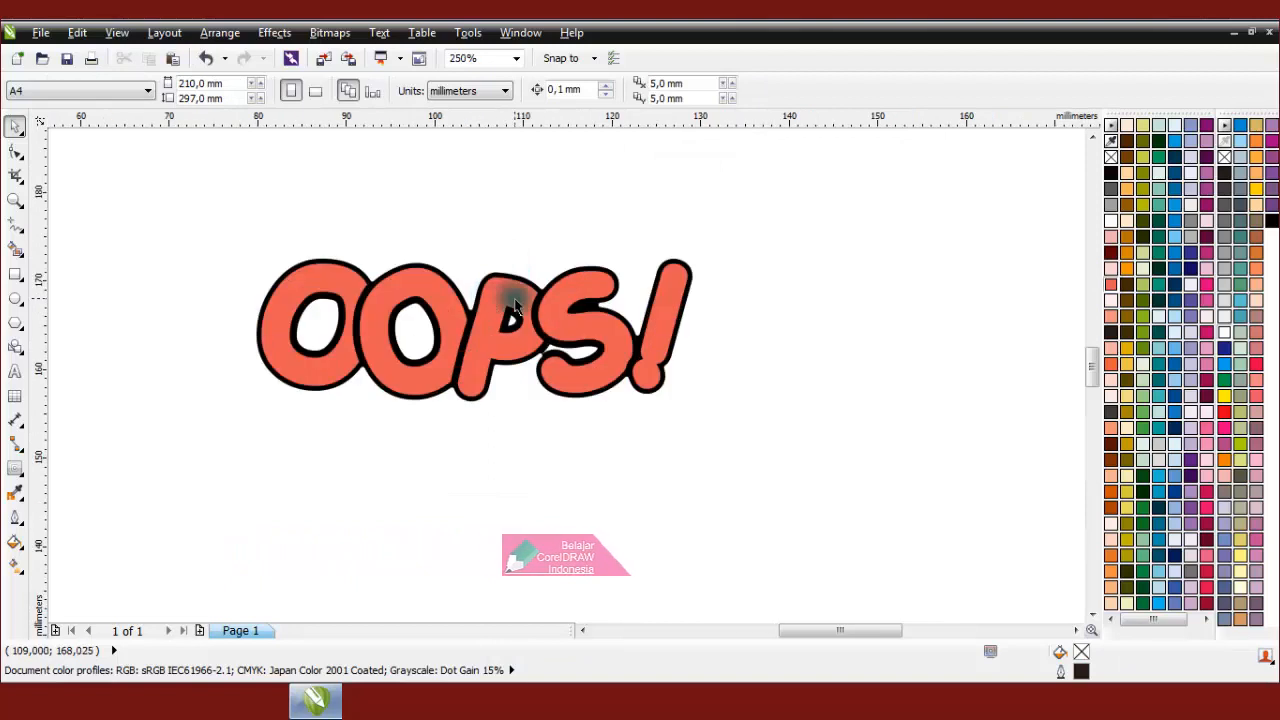
Draw a cloud-shaped callout about 32.5 mm wide and 32.6 mm high over the left part of the lettering.
click(18, 345)
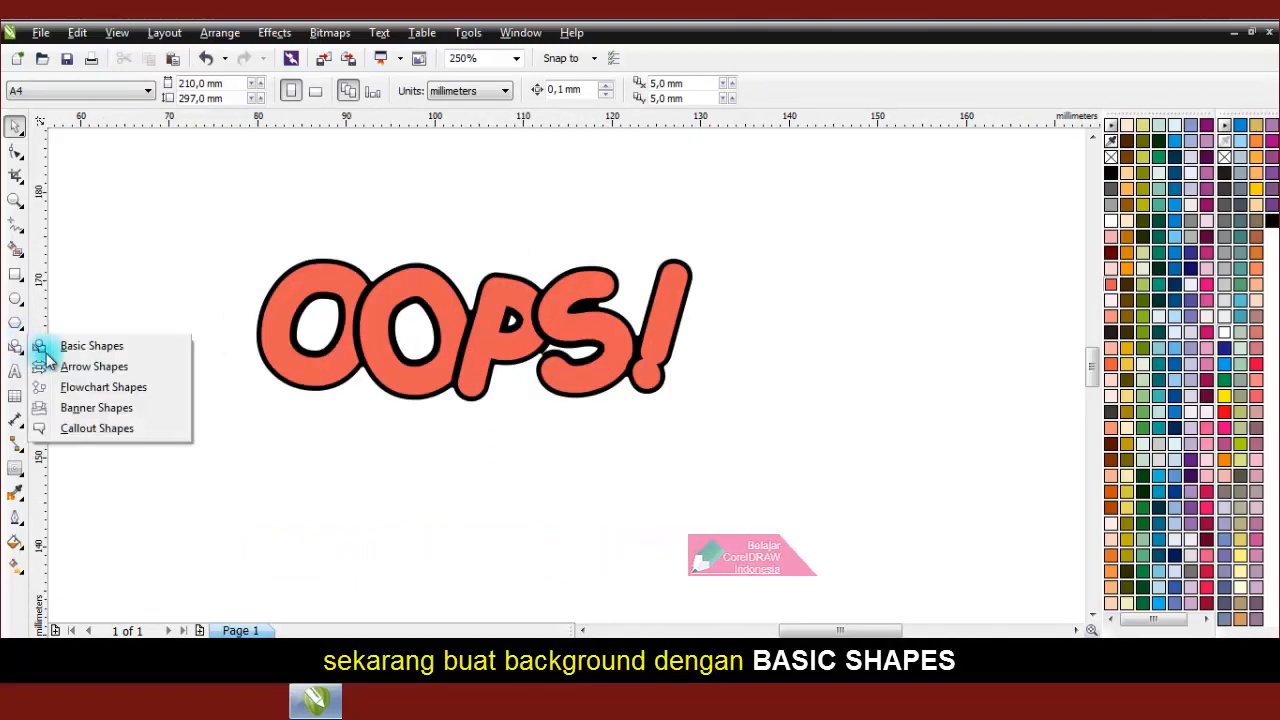
click(112, 429)
click(466, 91)
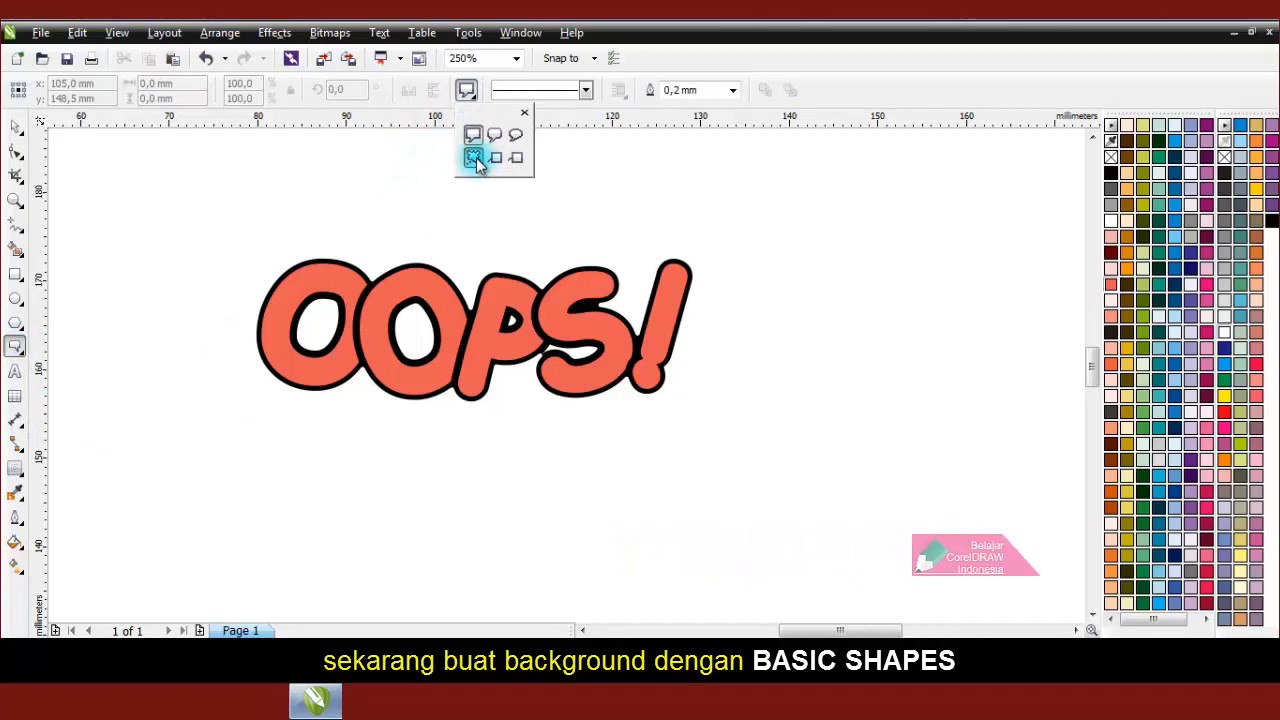
click(473, 159)
drag(205, 152, 491, 436)
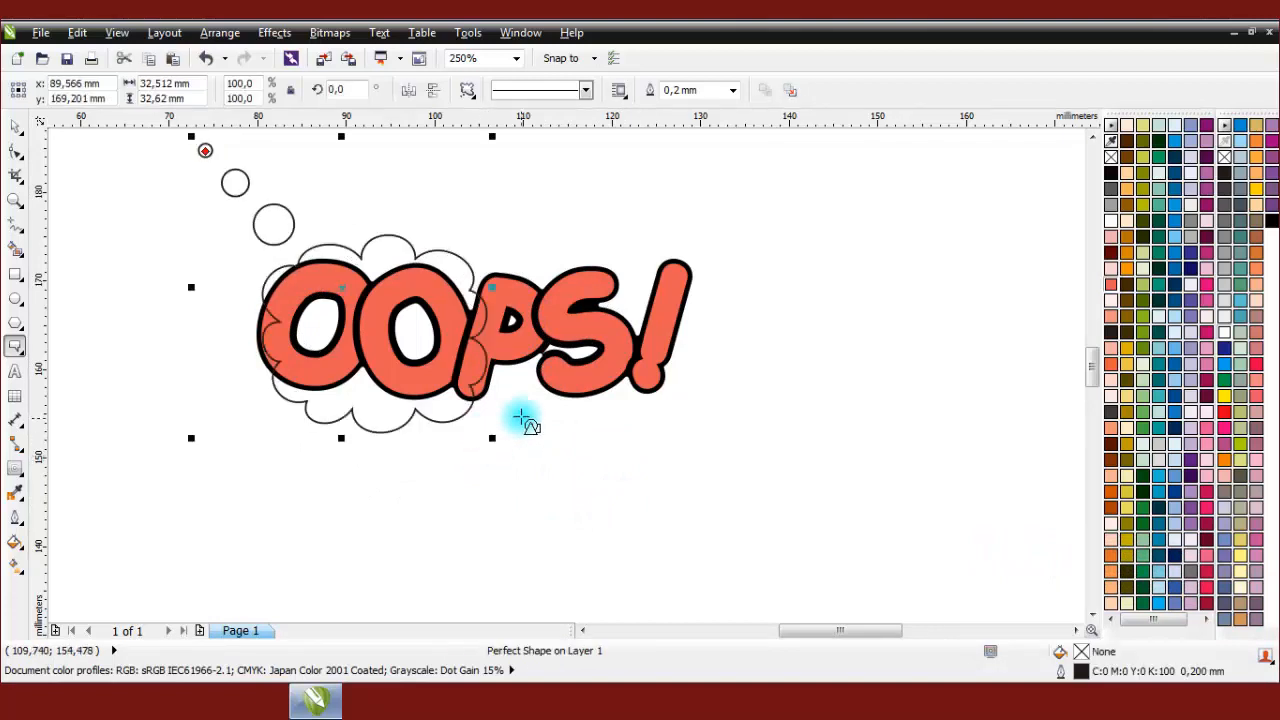
Convert the cloud callout to curves and break it apart into separate shapes.
click(218, 33)
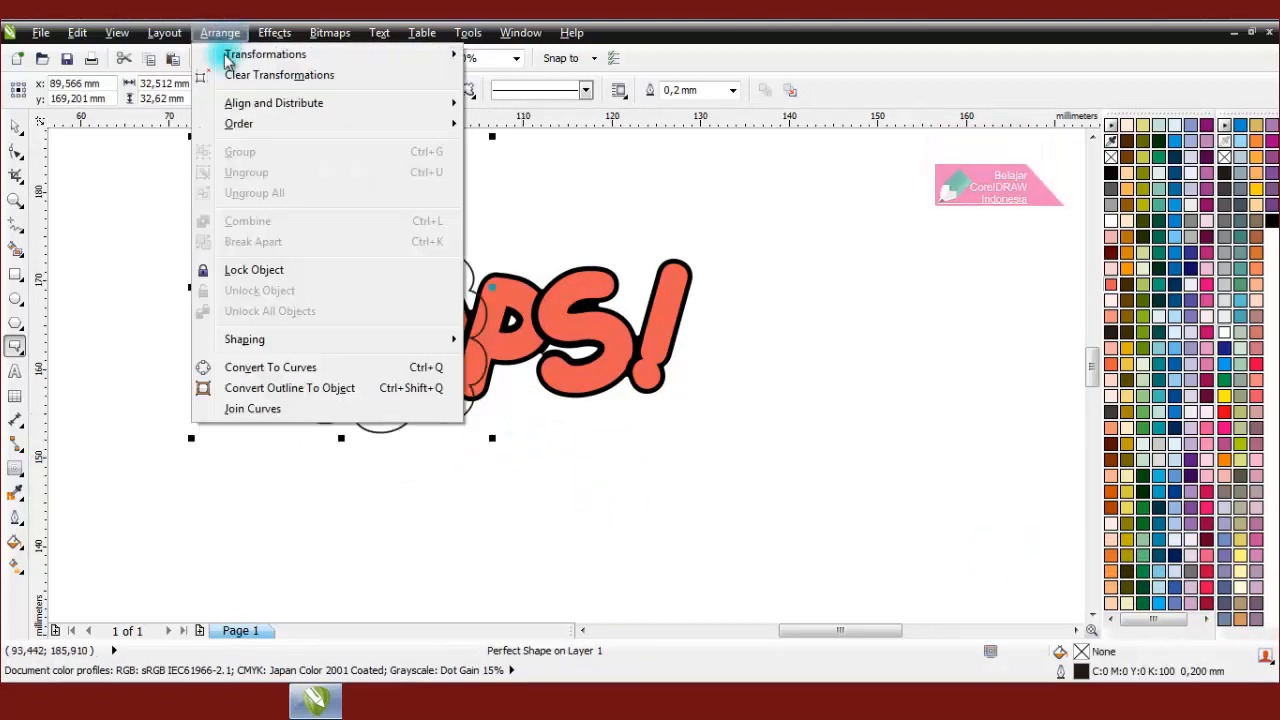
click(385, 374)
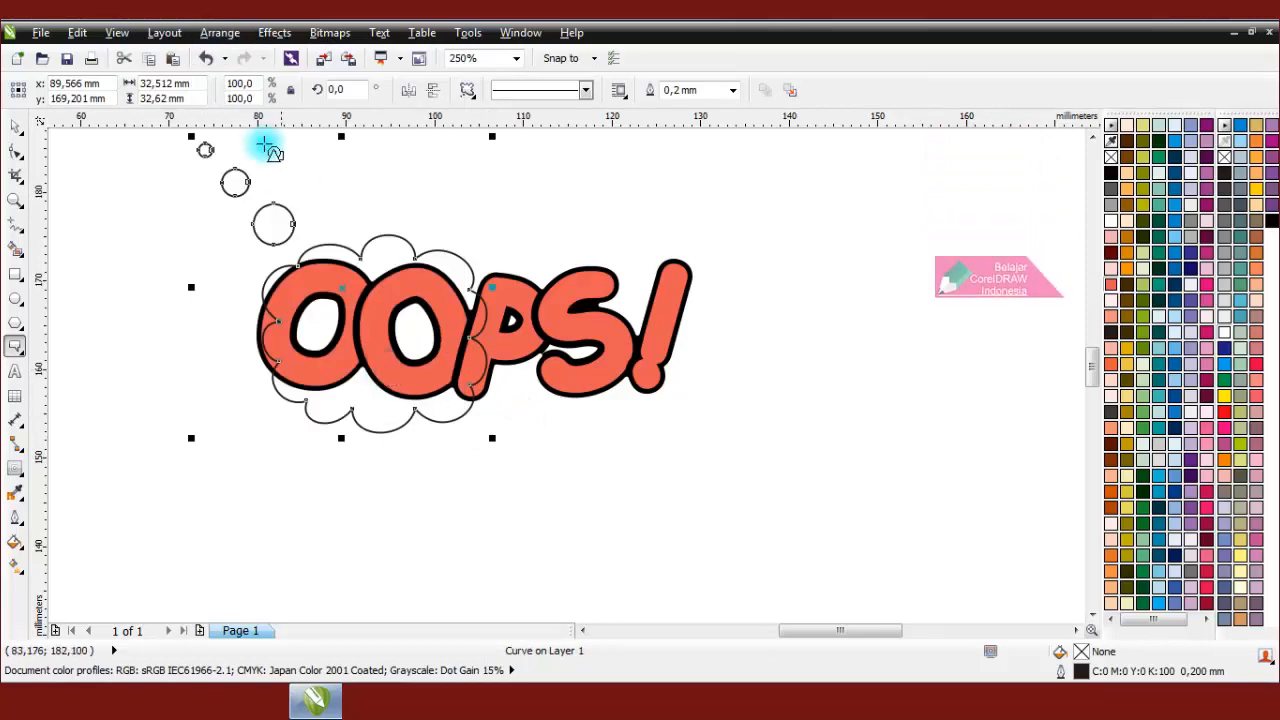
click(218, 33)
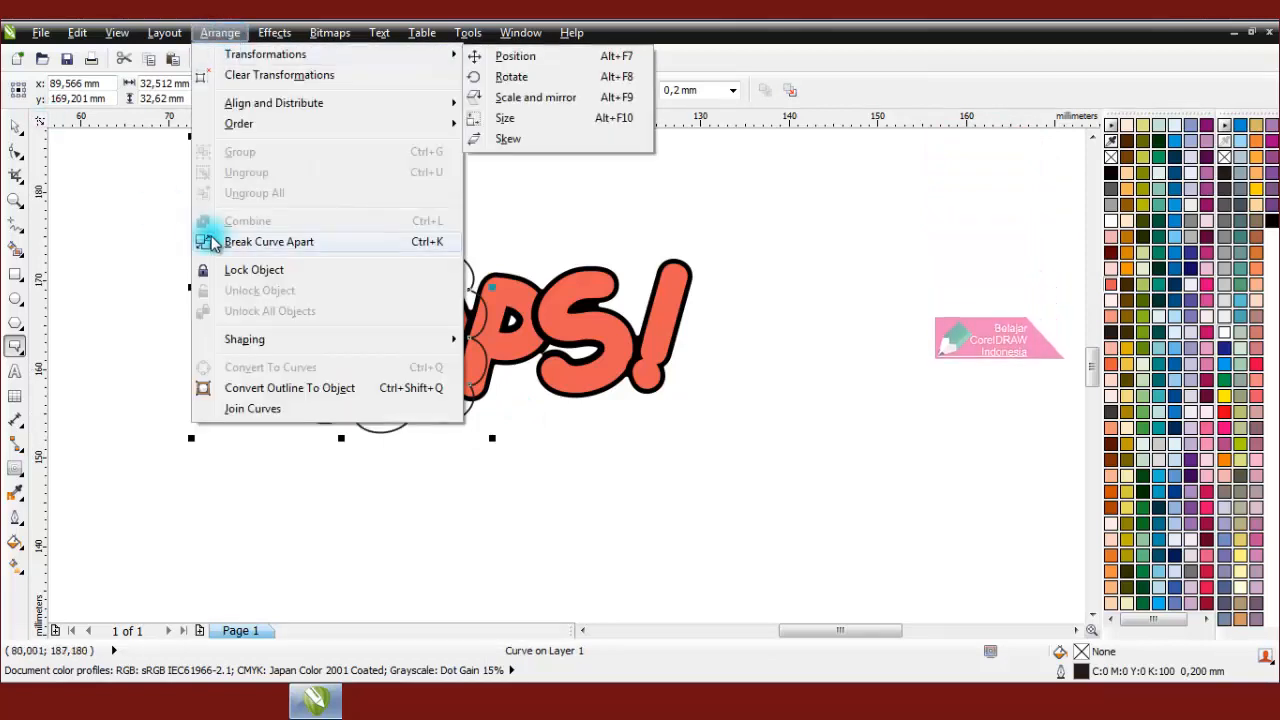
click(274, 250)
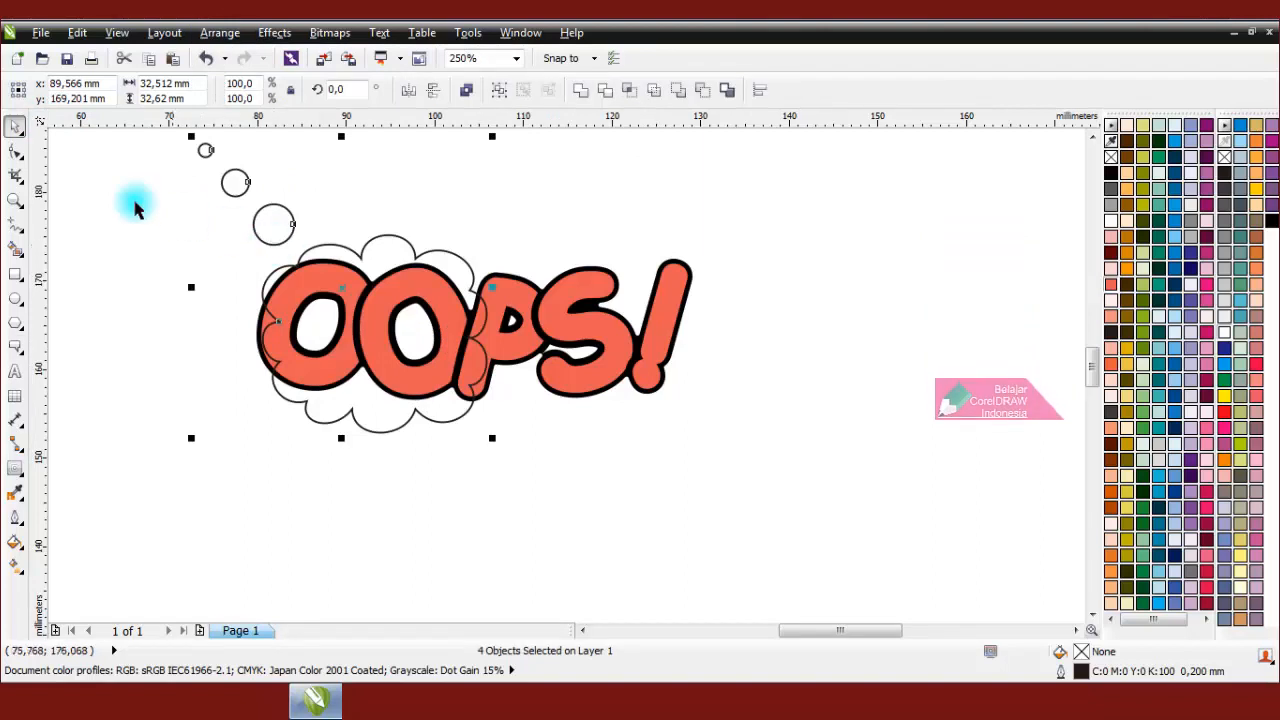
Delete the three small bubble circles above the cloud.
click(86, 166)
scroll(322, 345, down, 2)
drag(234, 200, 340, 314)
right_click(281, 262)
click(330, 183)
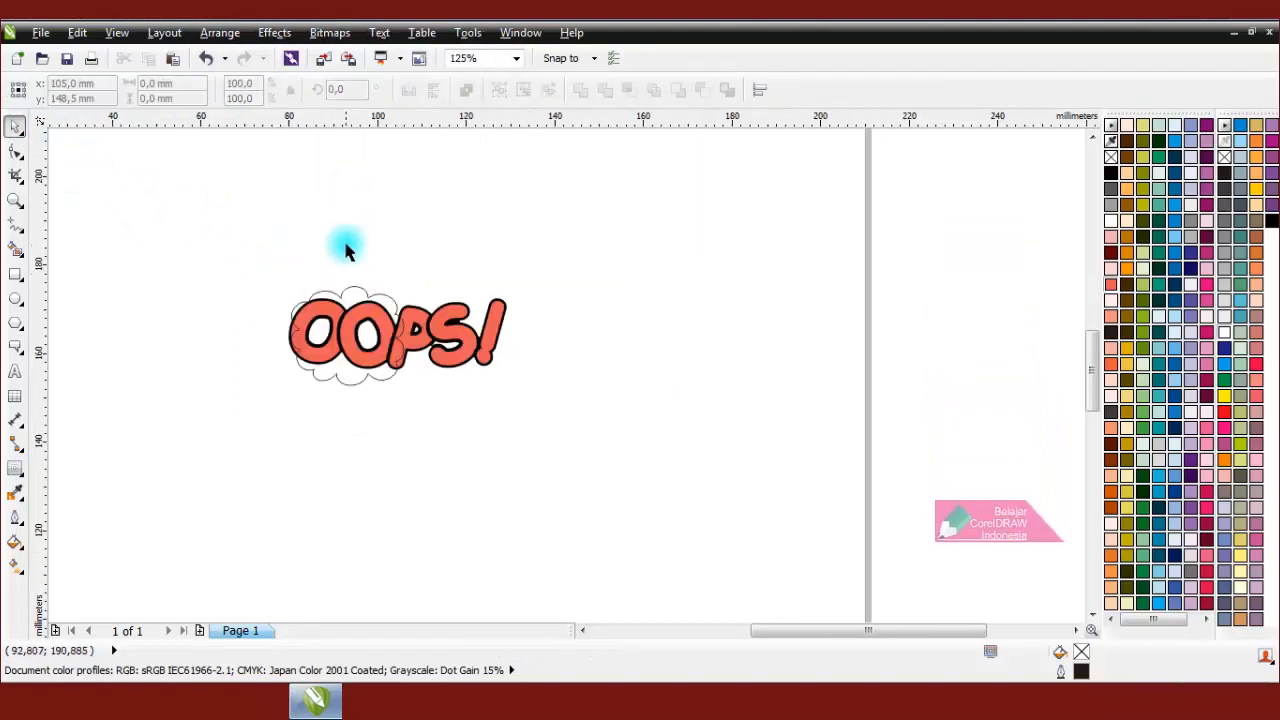
Enlarge and stretch the cloud to about 60.3 × 38.3 mm so it surrounds the whole OOPS! lettering.
click(359, 297)
mouse_move(416, 390)
mouse_down()
mouse_move(523, 451)
mouse_move(451, 411)
mouse_move(435, 385)
mouse_up()
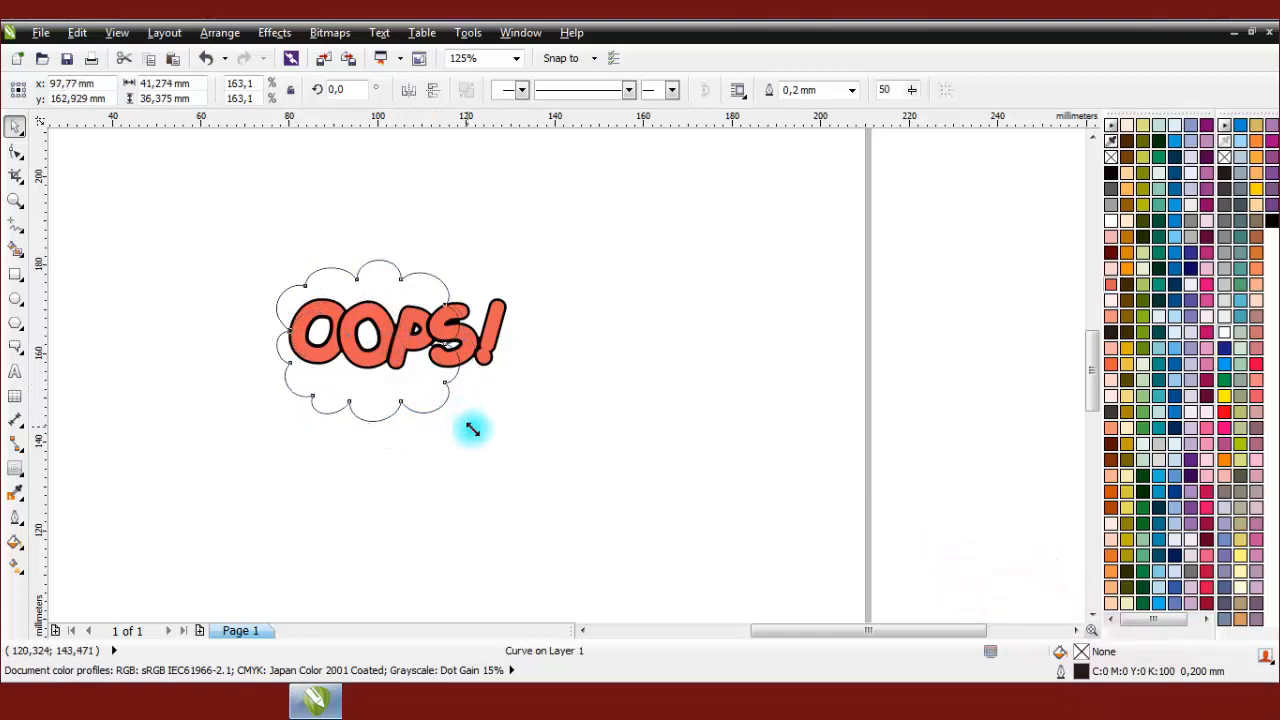
drag(472, 429, 474, 434)
drag(474, 345, 513, 349)
click(610, 343)
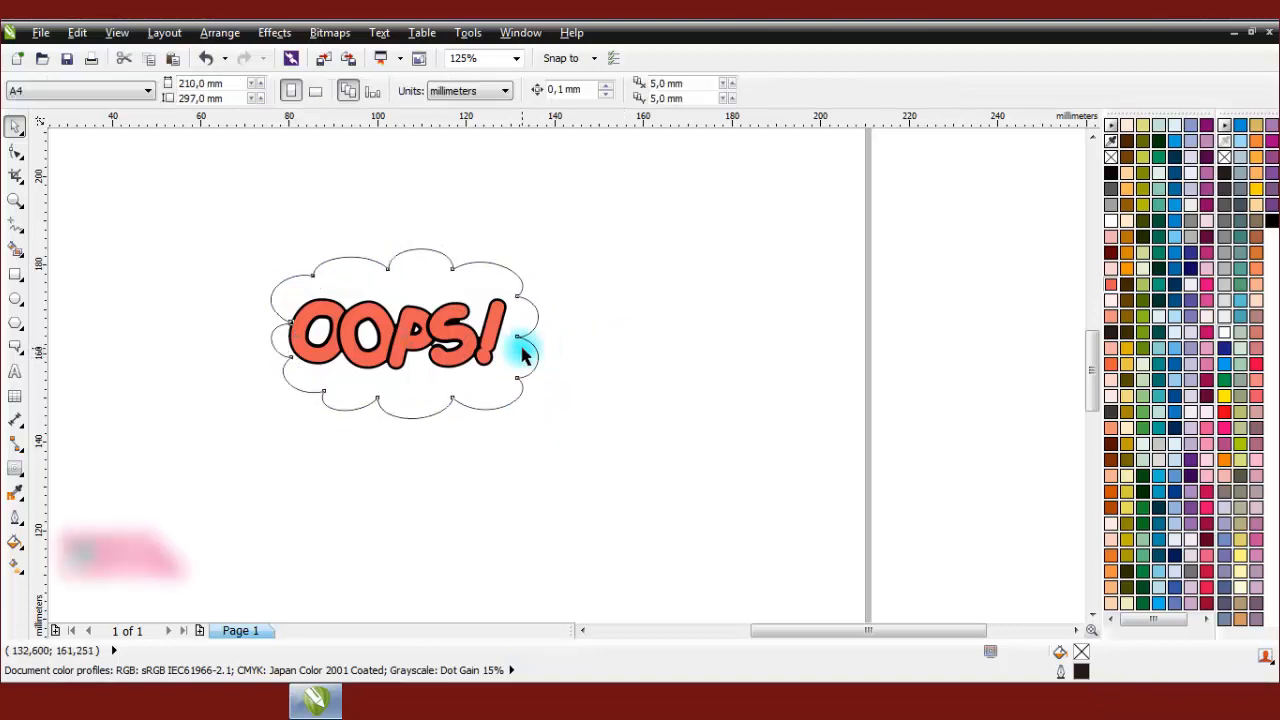
Fill the cloud with yellow (C0 M0 Y100 K0) and set its outline to None.
click(522, 346)
click(1222, 400)
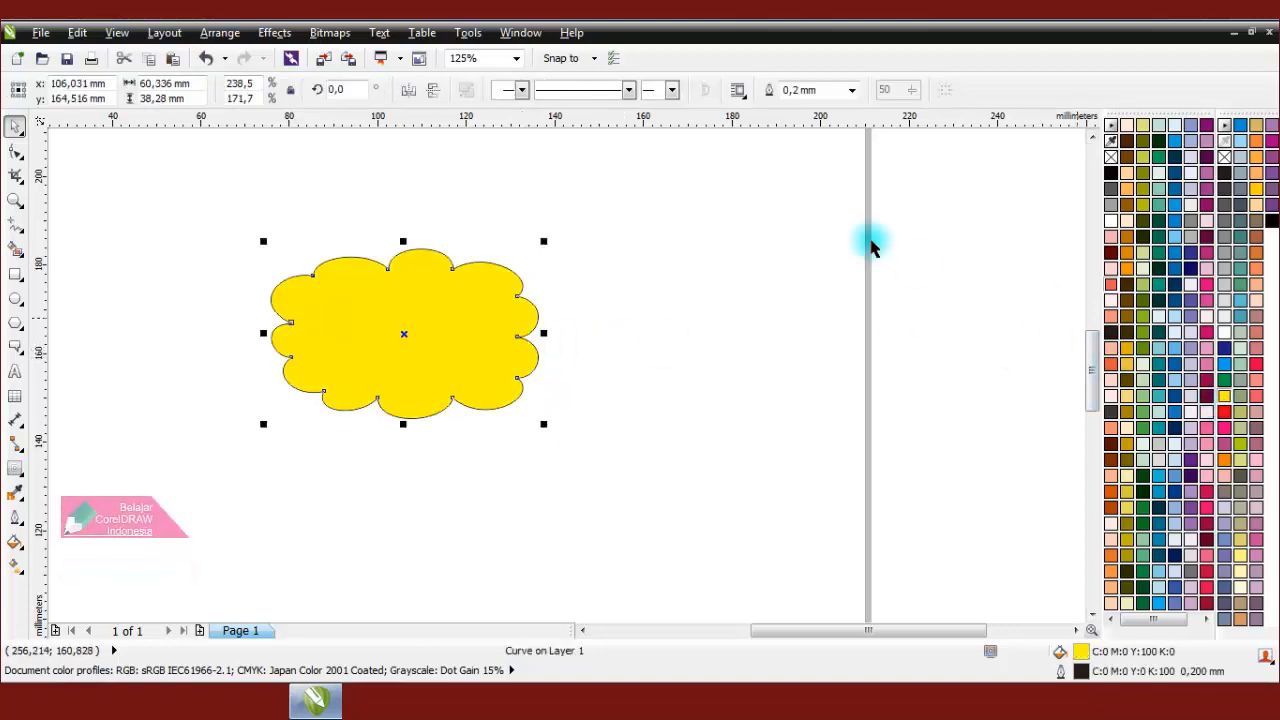
click(851, 90)
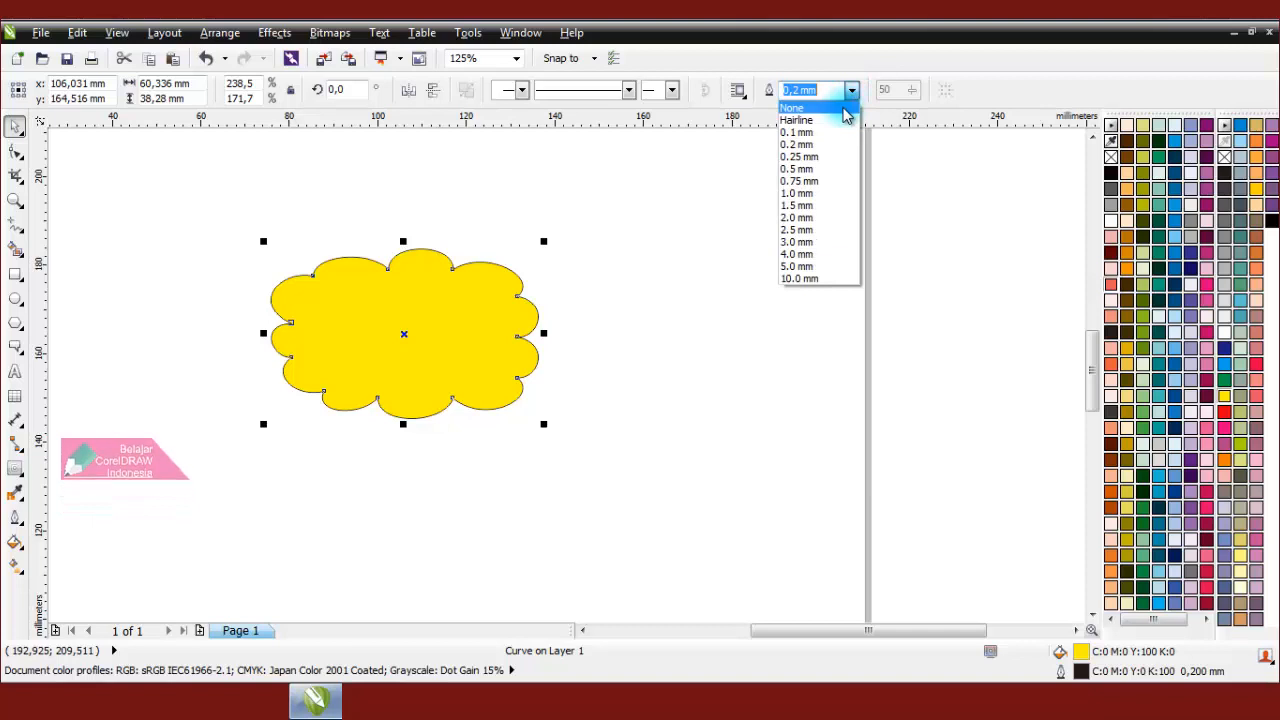
click(791, 107)
click(697, 280)
Move the yellow cloud behind the OOPS! lettering in the stacking order.
right_click(491, 286)
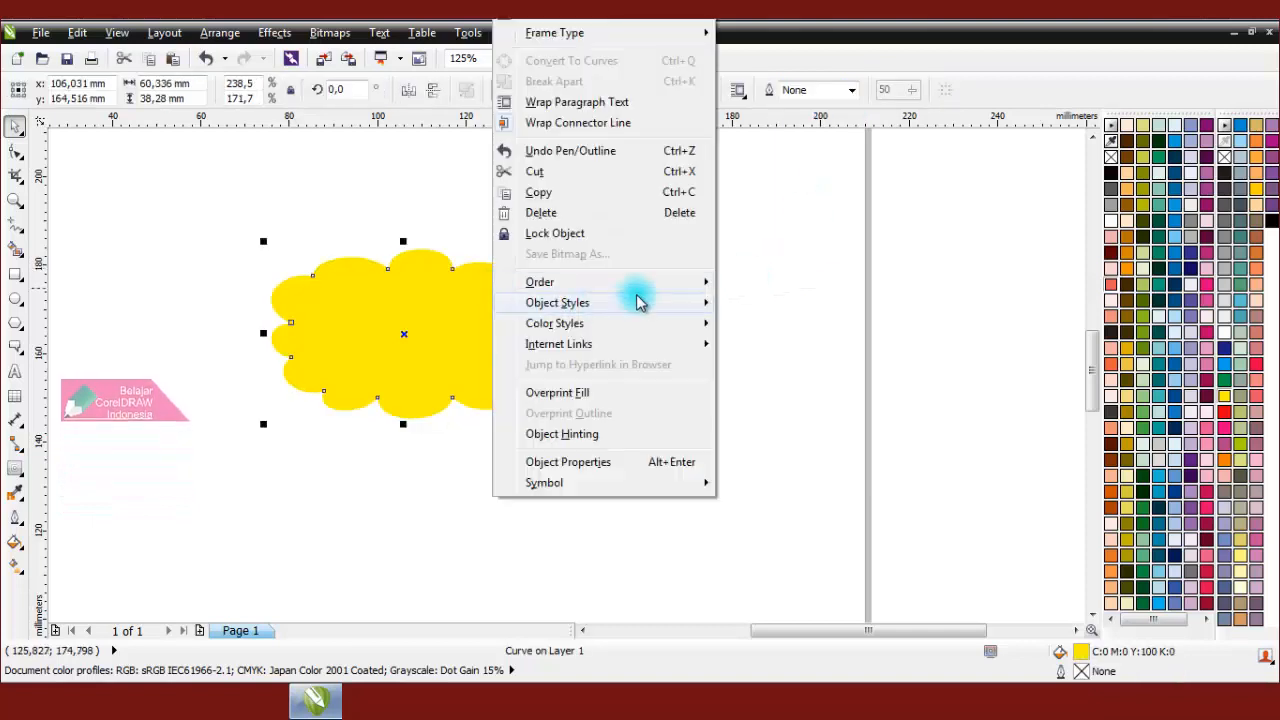
mouse_move(728, 281)
click(779, 162)
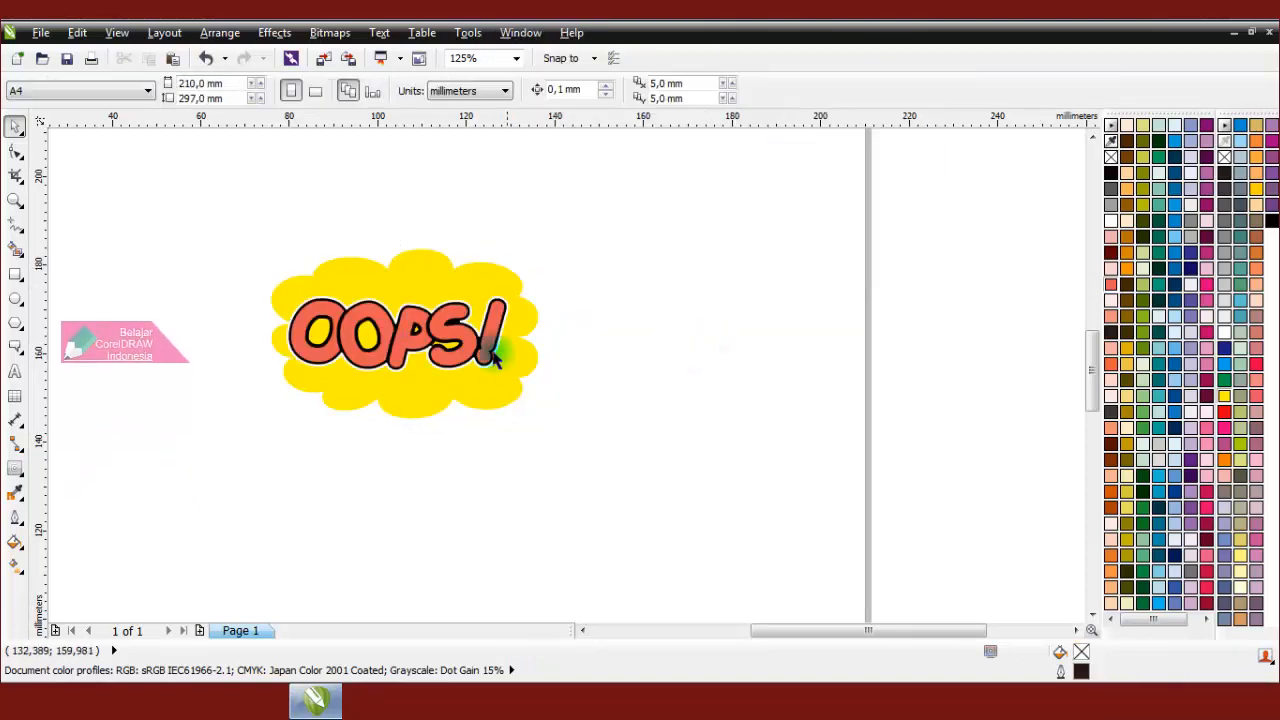
Shrink the yellow cloud to about 56.7 × 33.9 mm and reposition it to centre it behind the lettering.
scroll(492, 376, up, 1)
click(535, 411)
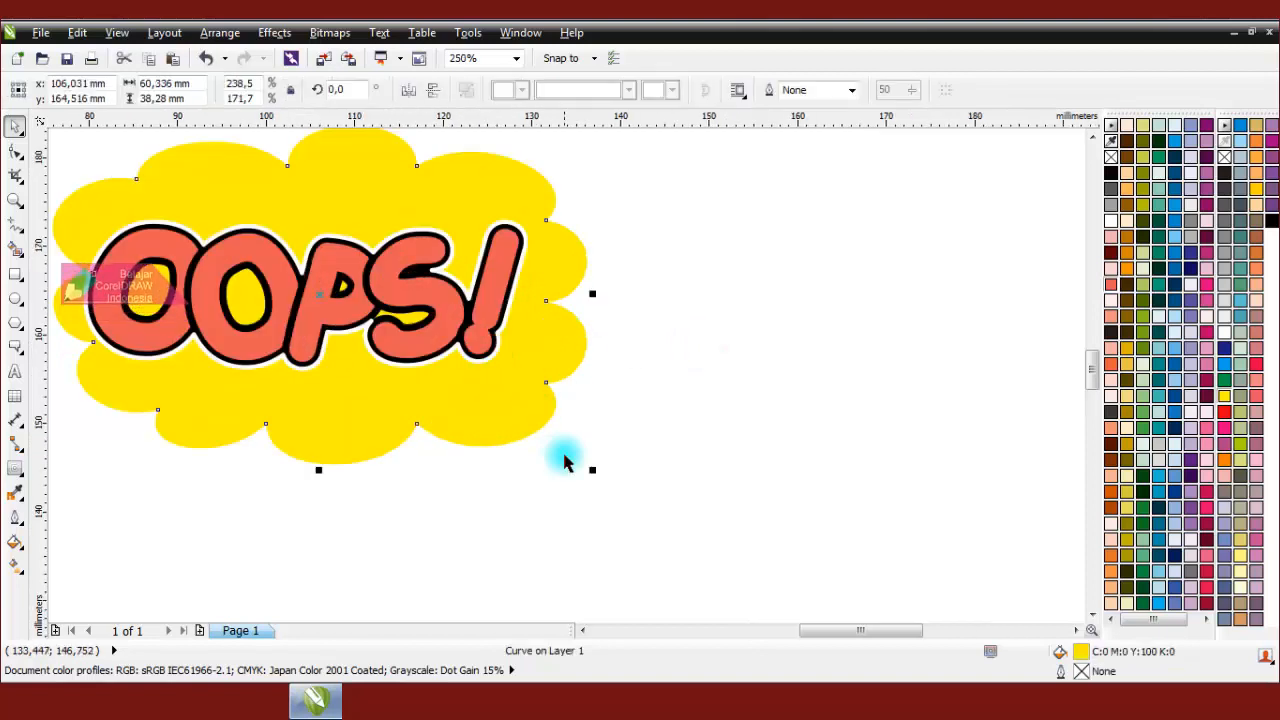
drag(593, 471, 559, 454)
drag(489, 384, 491, 399)
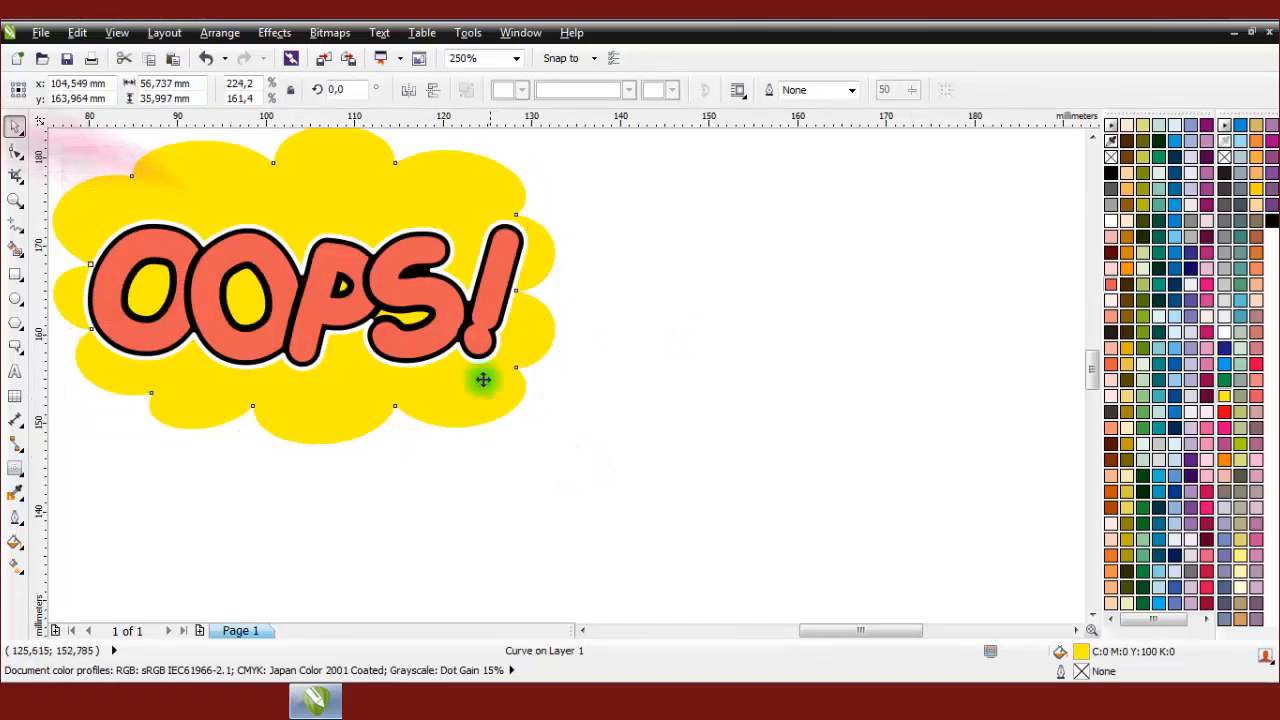
drag(304, 470, 314, 452)
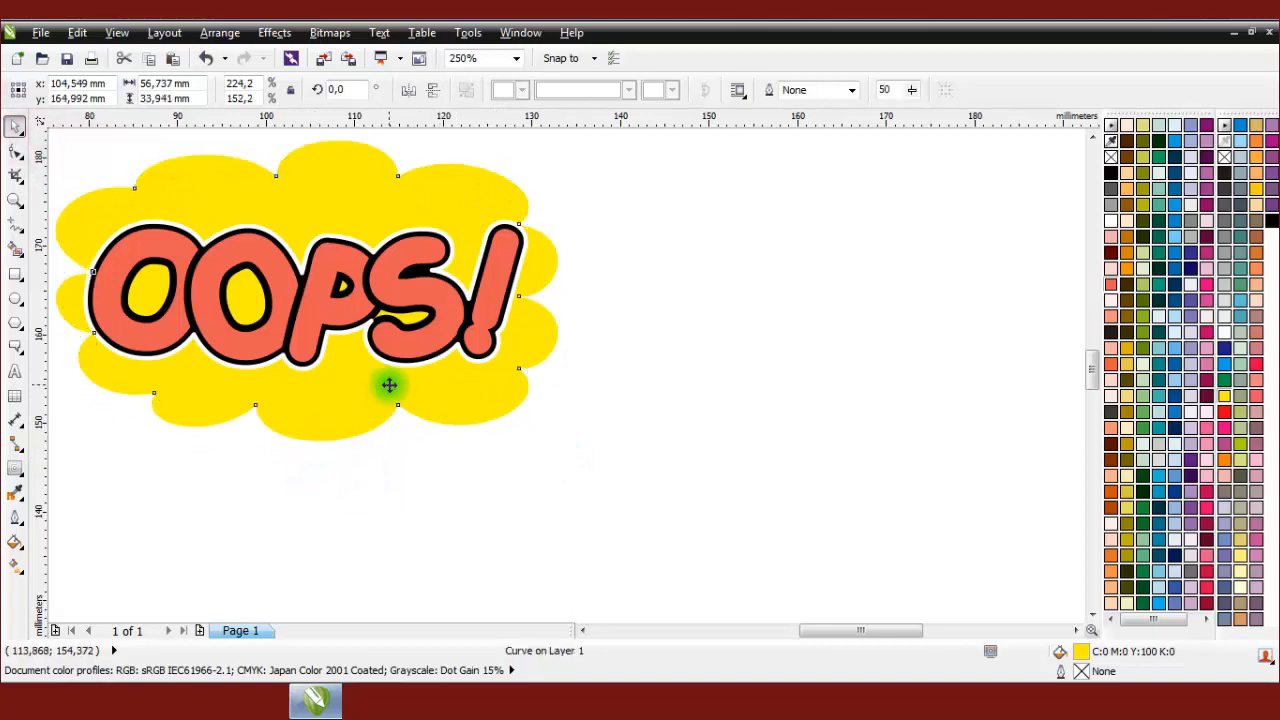
drag(389, 386, 388, 399)
click(562, 393)
scroll(562, 398, down, 2)
scroll(468, 360, up, 2)
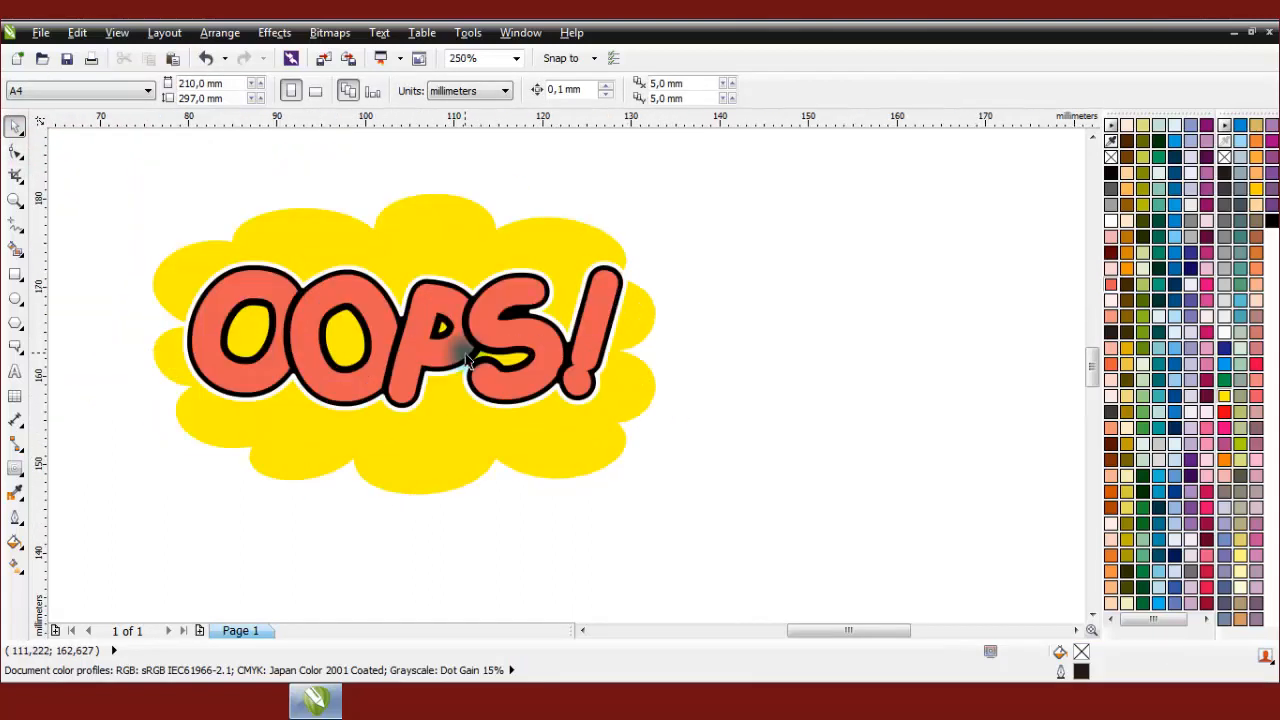
Apply a one-step black outside contour of 0.8 mm to the yellow cloud.
click(490, 448)
click(23, 474)
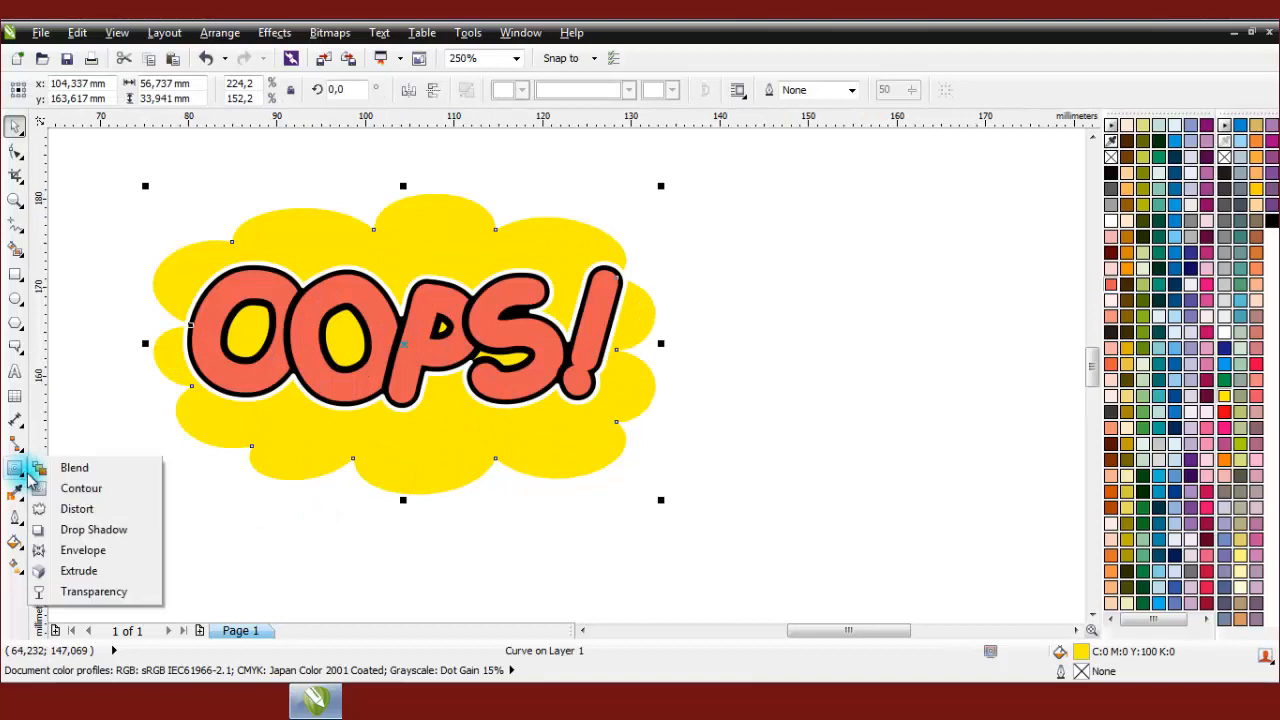
click(64, 492)
click(432, 92)
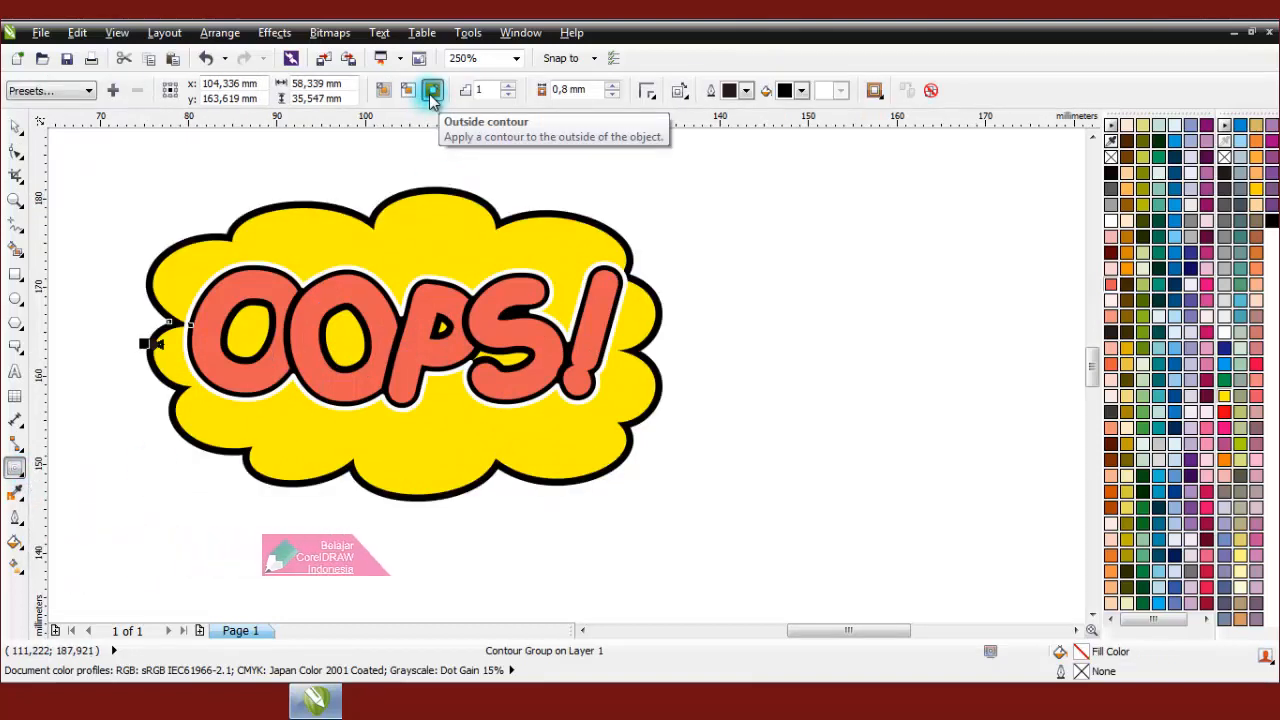
Break the contour apart so the black shape is separate from the yellow cloud.
click(222, 33)
click(327, 251)
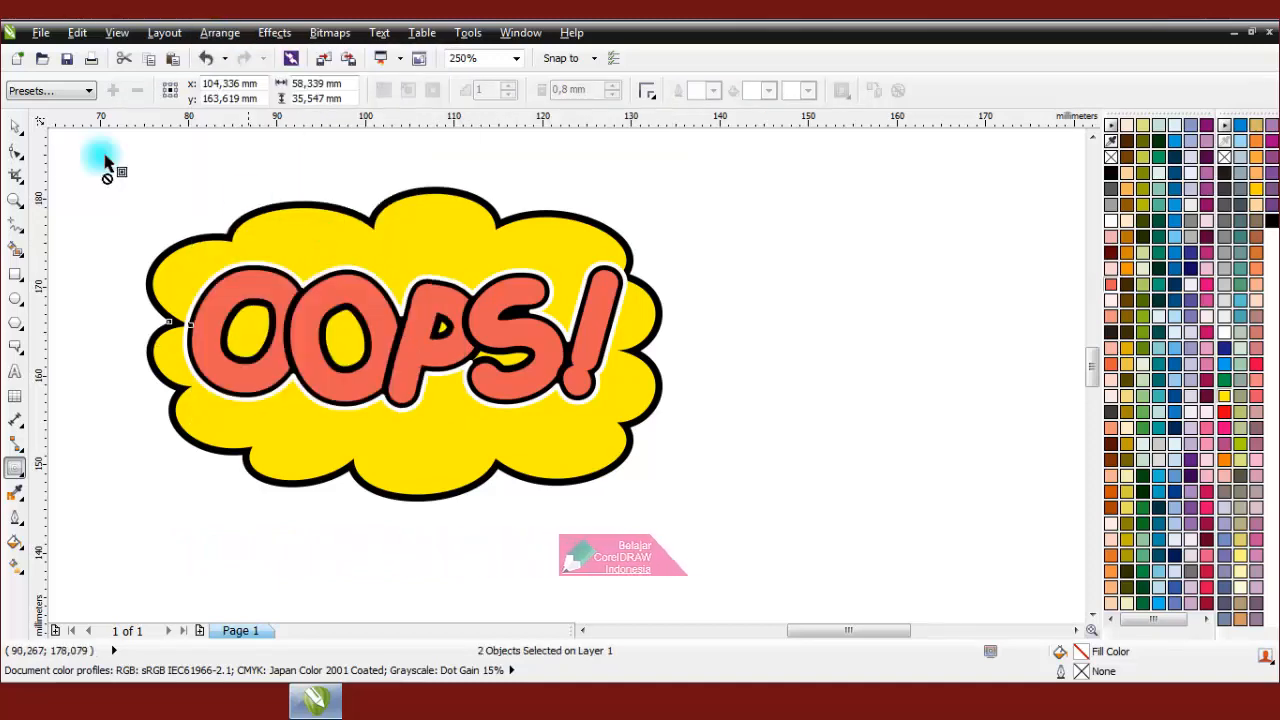
click(166, 191)
Shift the yellow cloud slightly up and to the left over its black contour to make a thicker lower-right edge.
scroll(310, 215, up, 3)
scroll(310, 215, up, 2)
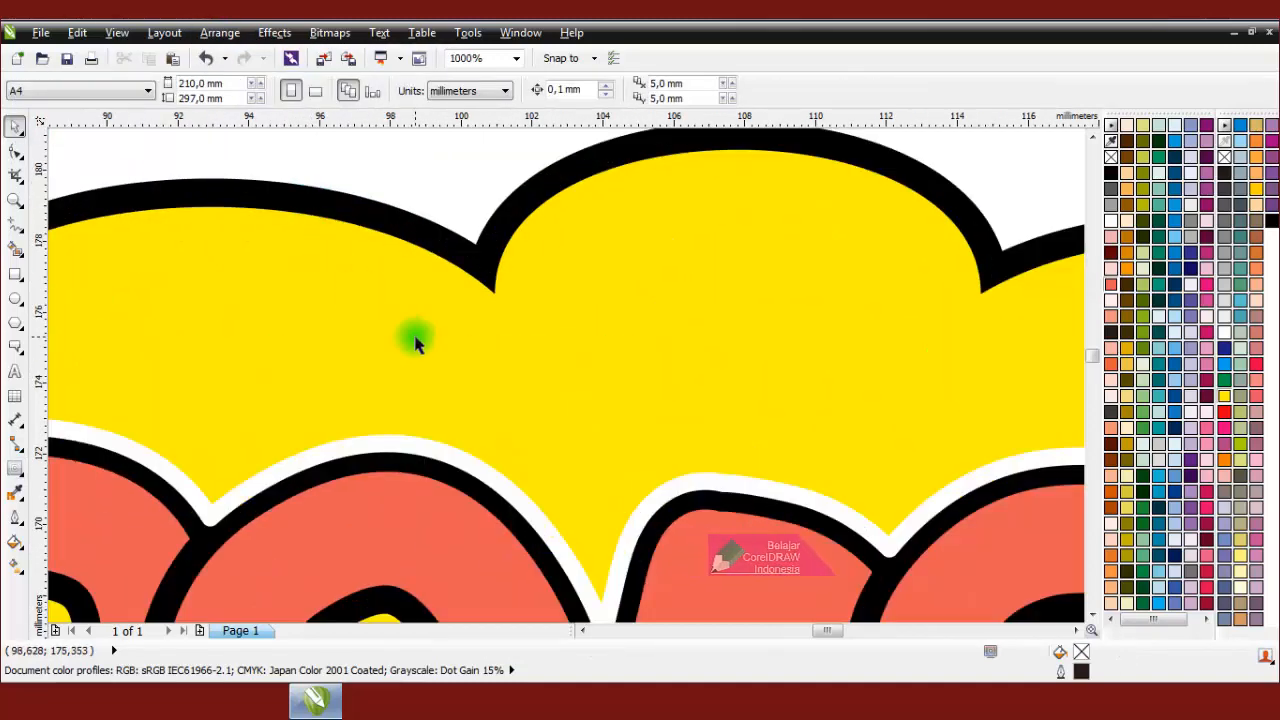
click(449, 340)
drag(444, 320, 442, 314)
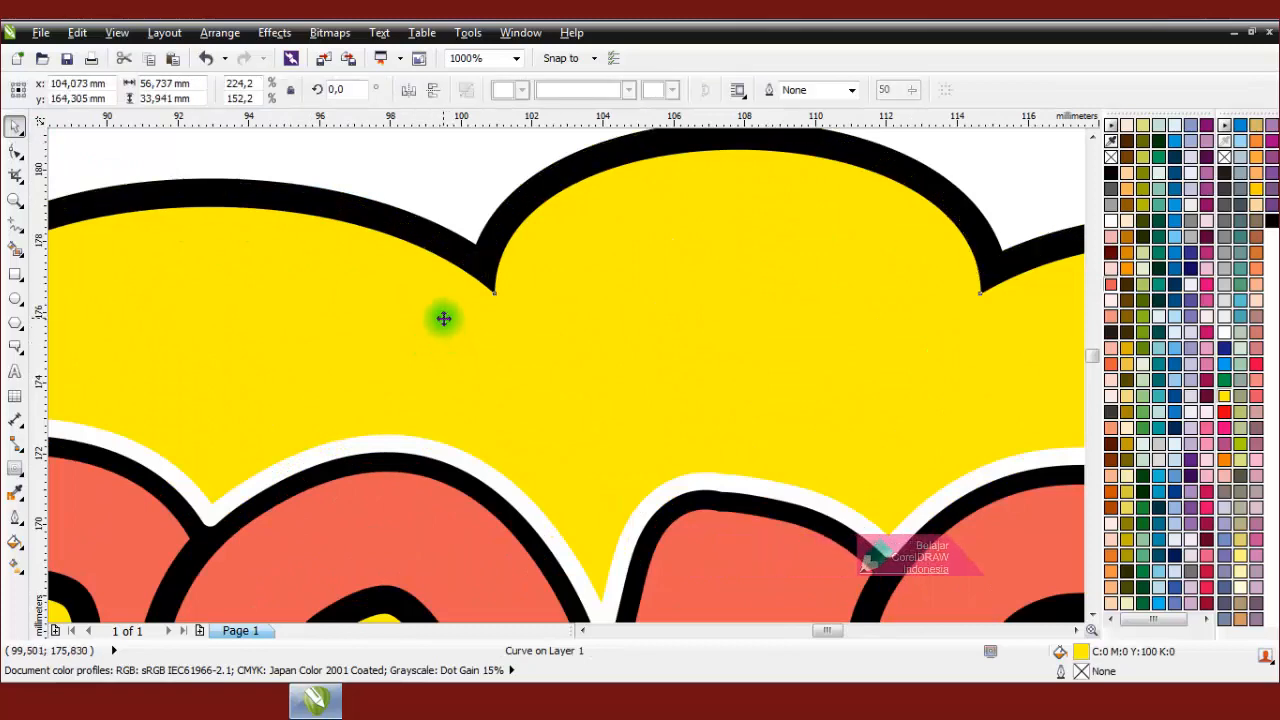
scroll(466, 332, down, 2)
click(449, 229)
scroll(447, 228, down, 1)
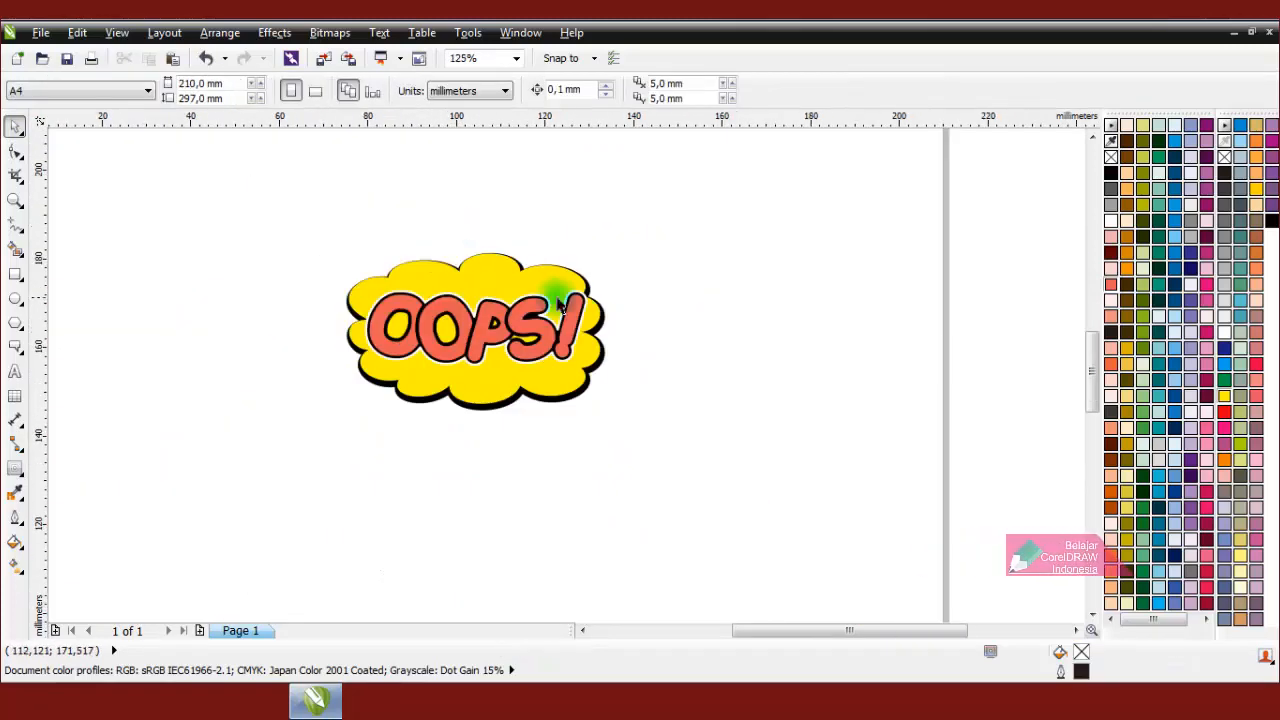
Group the yellow cloud with the black contour shape behind it.
scroll(560, 262, up, 1)
click(634, 337)
scroll(630, 340, up, 1)
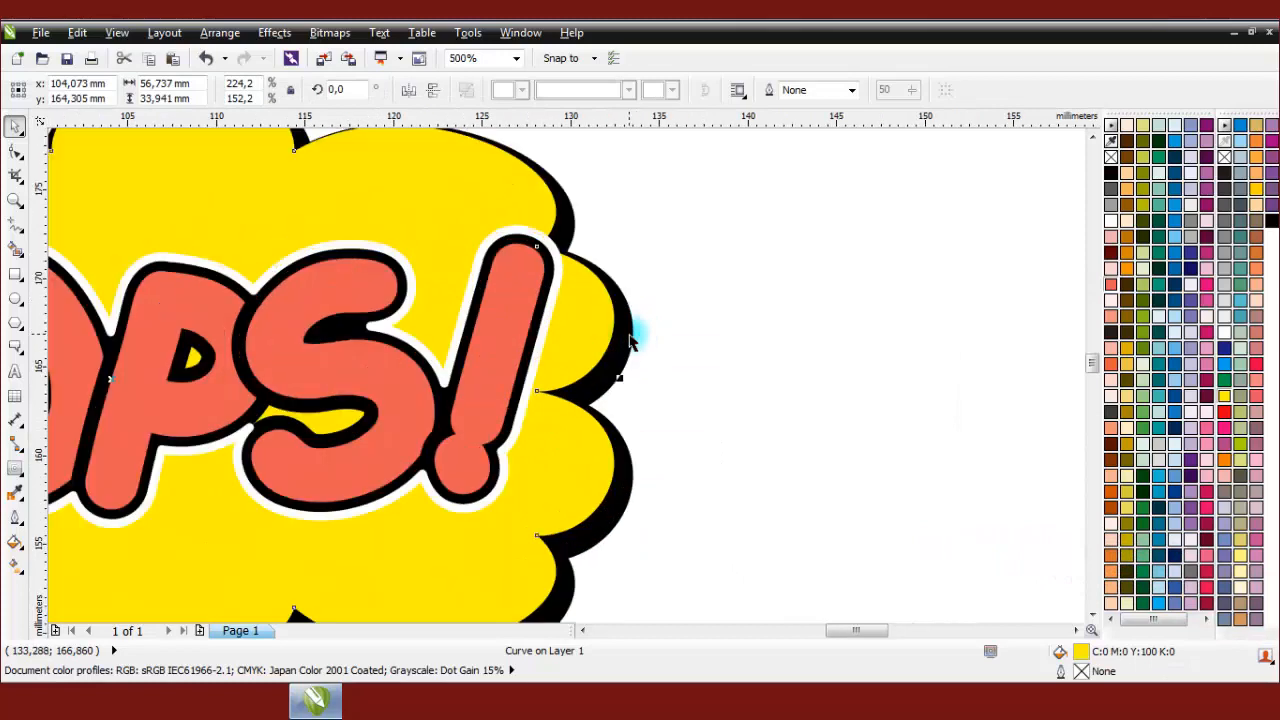
shift+click(633, 334)
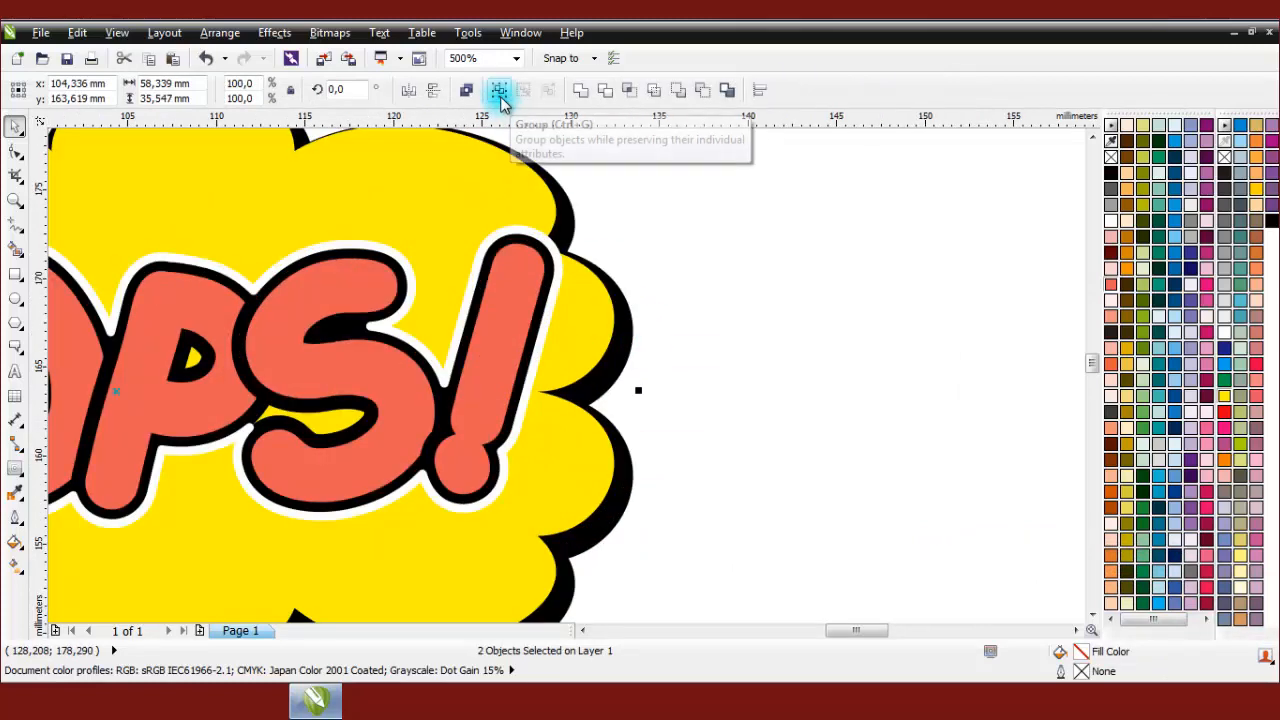
click(499, 92)
Copy the grouped cloud background and paste a duplicate of it.
scroll(477, 224, down, 2)
right_click(476, 224)
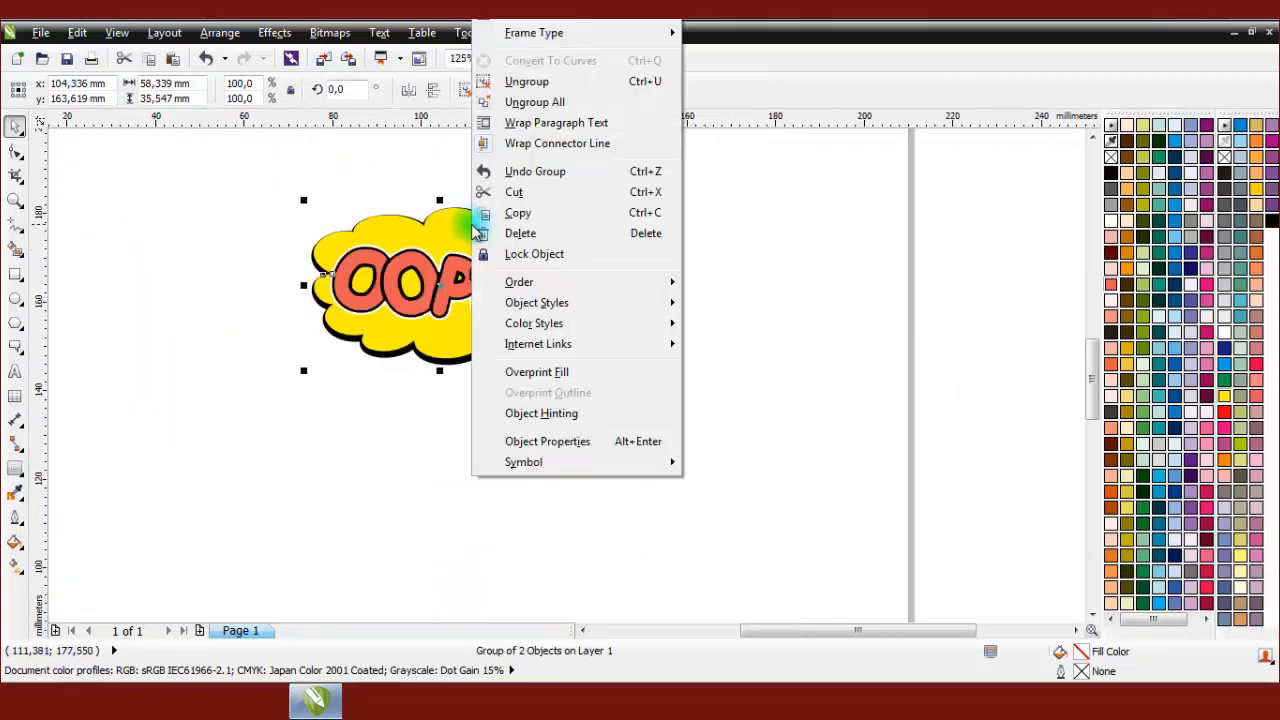
click(510, 213)
right_click(617, 230)
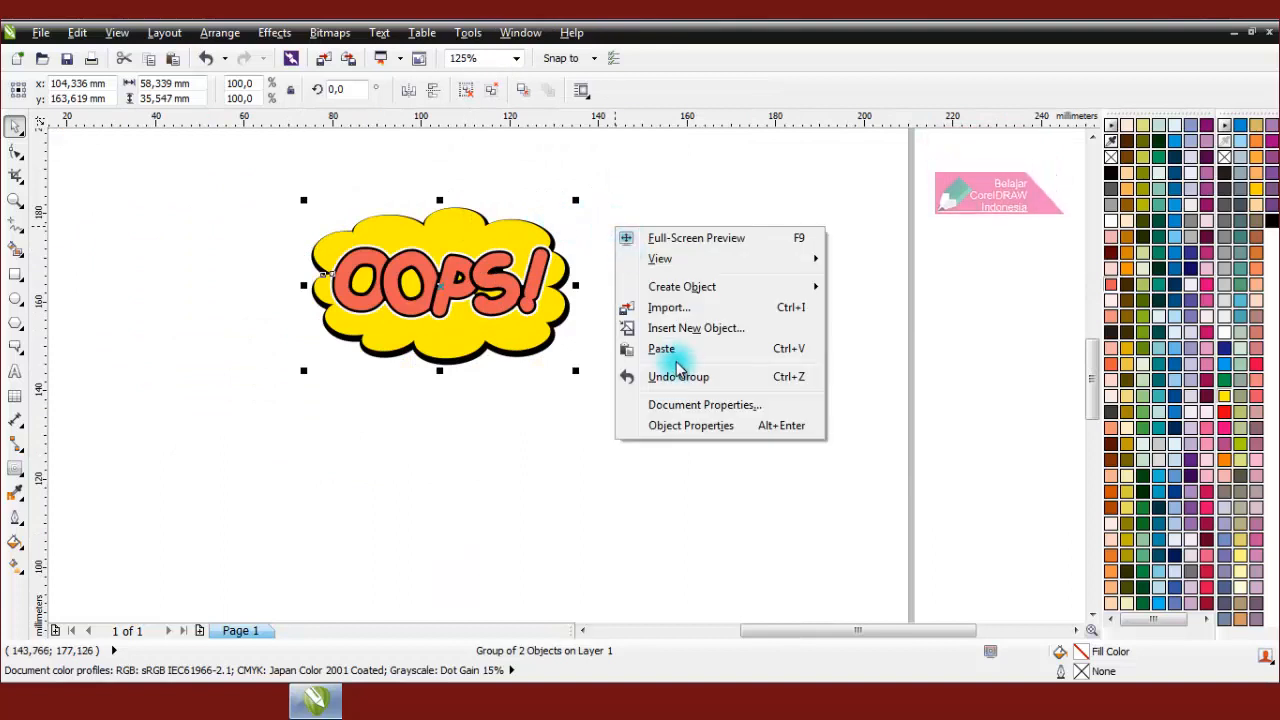
click(676, 358)
Turn the pasted cloud into a small tilted cloud overlapping the lower-right edge of the main cloud.
drag(574, 203, 463, 333)
drag(371, 355, 588, 390)
click(596, 381)
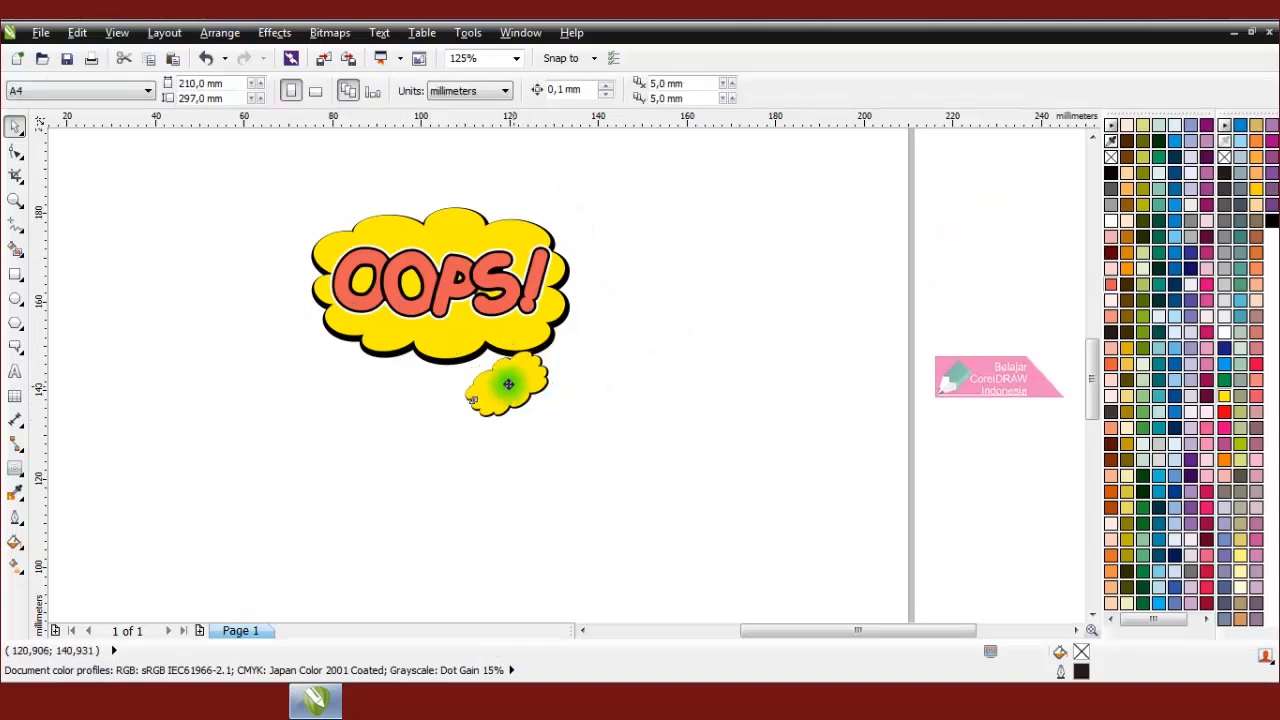
drag(507, 383, 494, 361)
click(605, 360)
Group the OOPS! lettering with the large and small clouds into one object.
scroll(500, 425, down, 3)
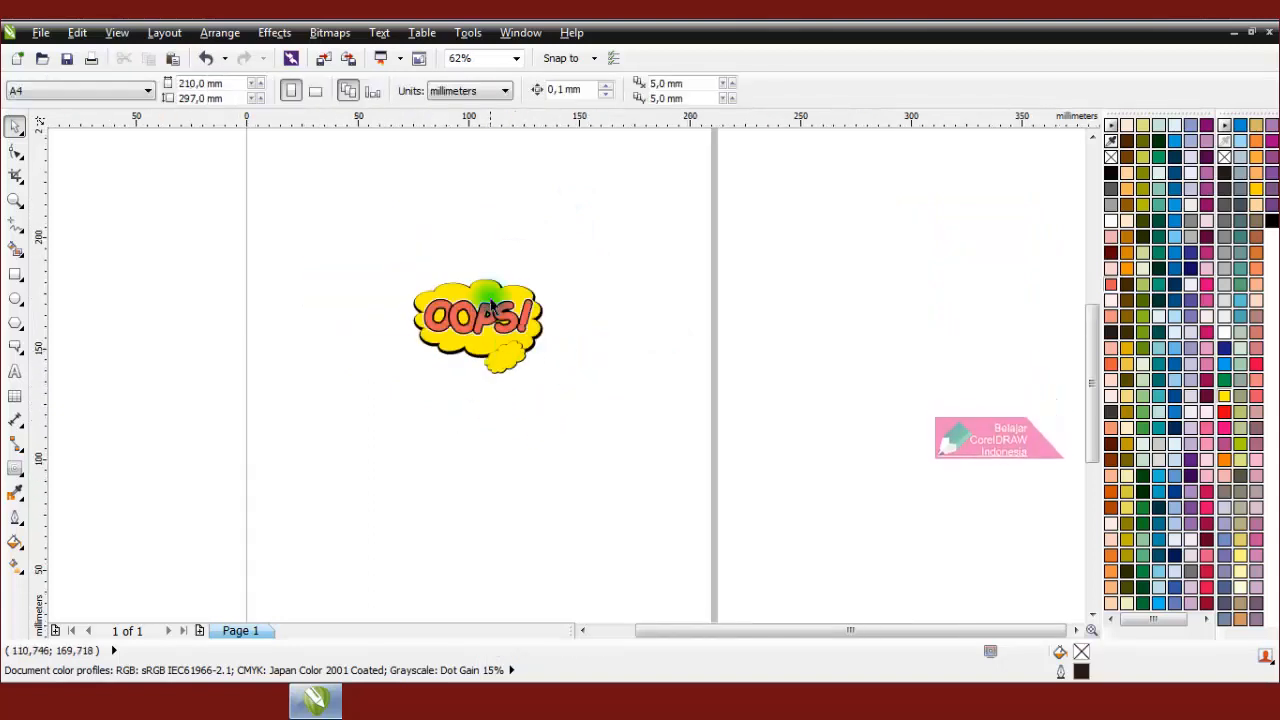
scroll(490, 300, up, 3)
scroll(490, 305, down, 3)
drag(343, 237, 674, 491)
click(499, 91)
click(523, 190)
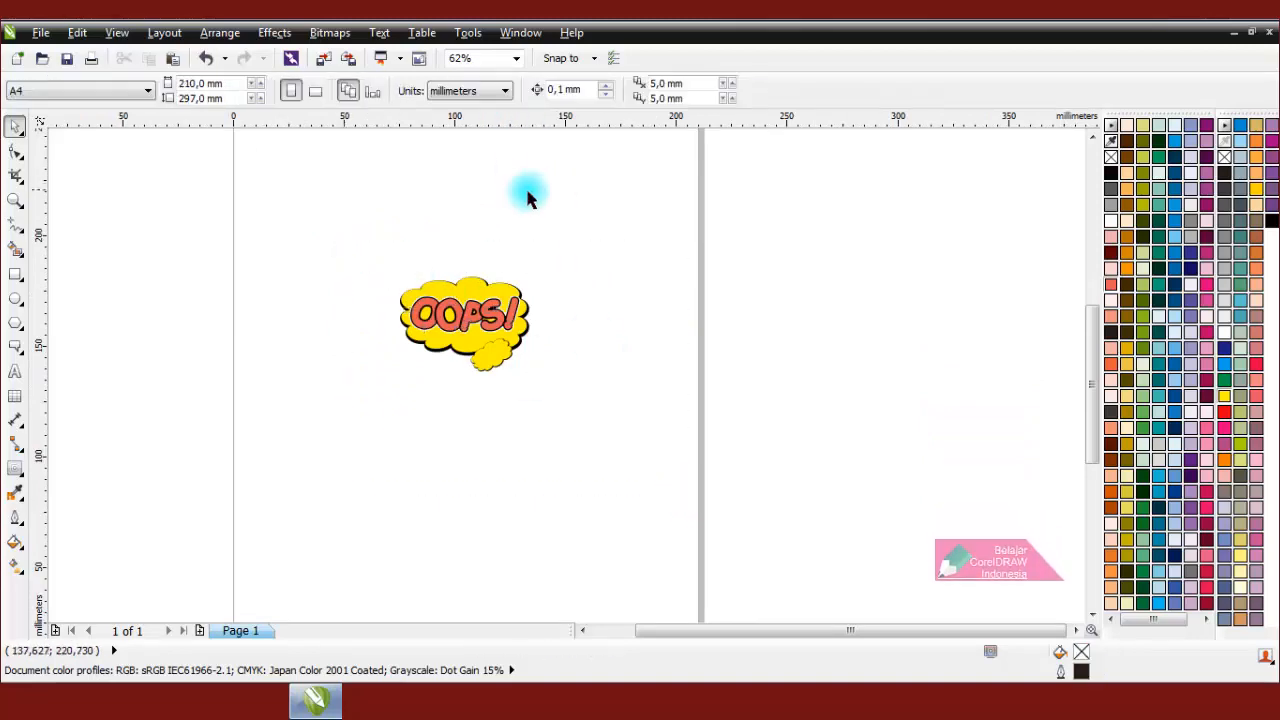
Move the grouped OOPS! artwork toward the page's left side to free space beside it.
scroll(483, 222, up, 3)
scroll(410, 400, down, 3)
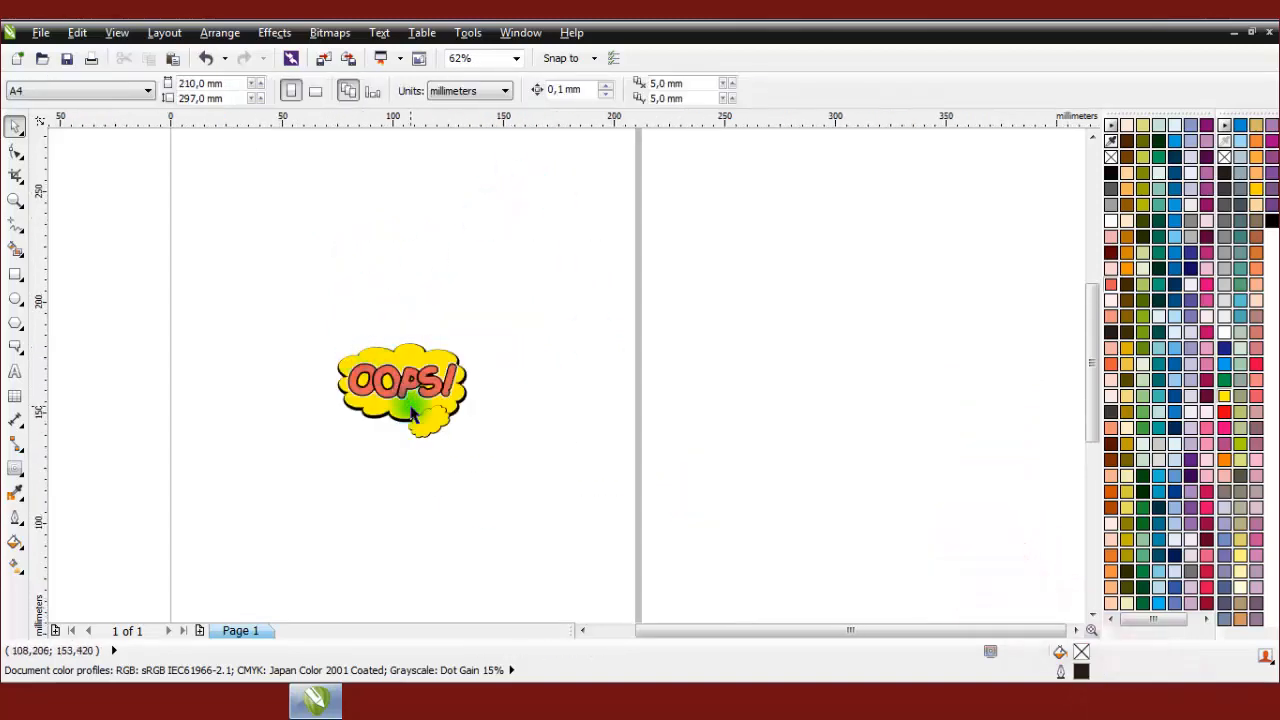
scroll(414, 409, up, 3)
drag(443, 363, 268, 346)
click(404, 298)
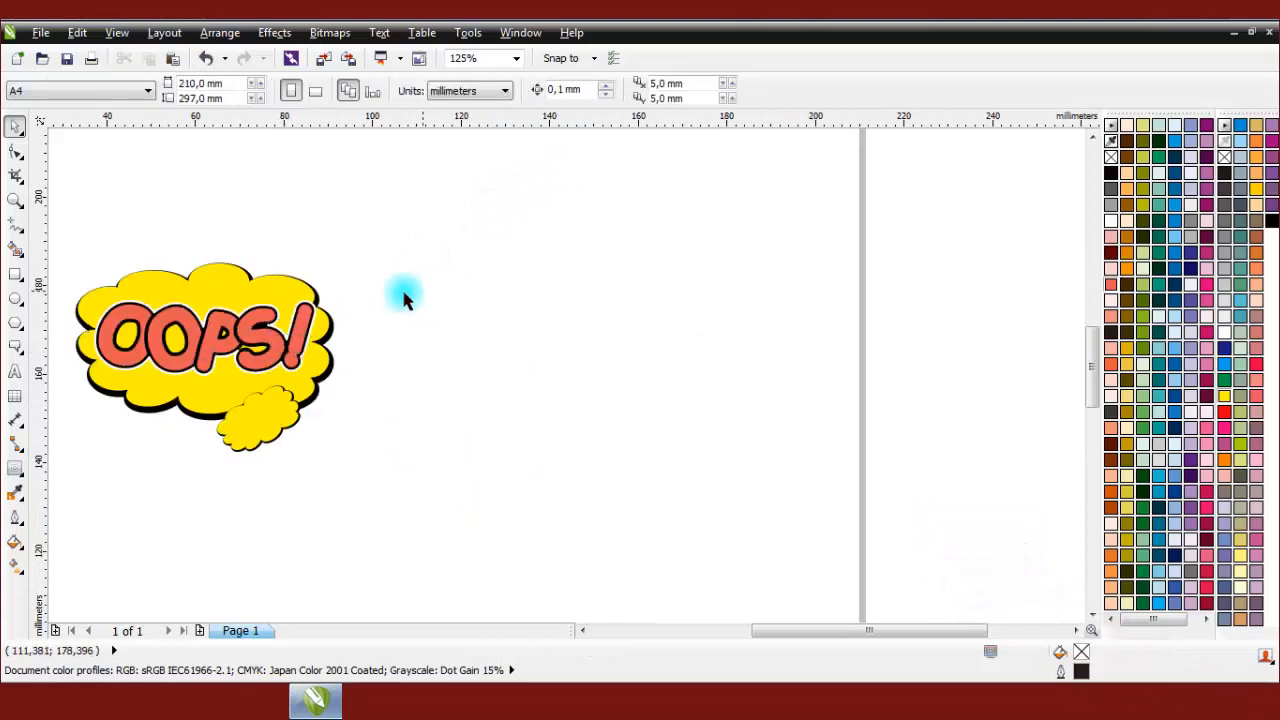
Draw a circle about 6.8 mm in diameter to the right of the OOPS! artwork.
click(24, 303)
click(57, 293)
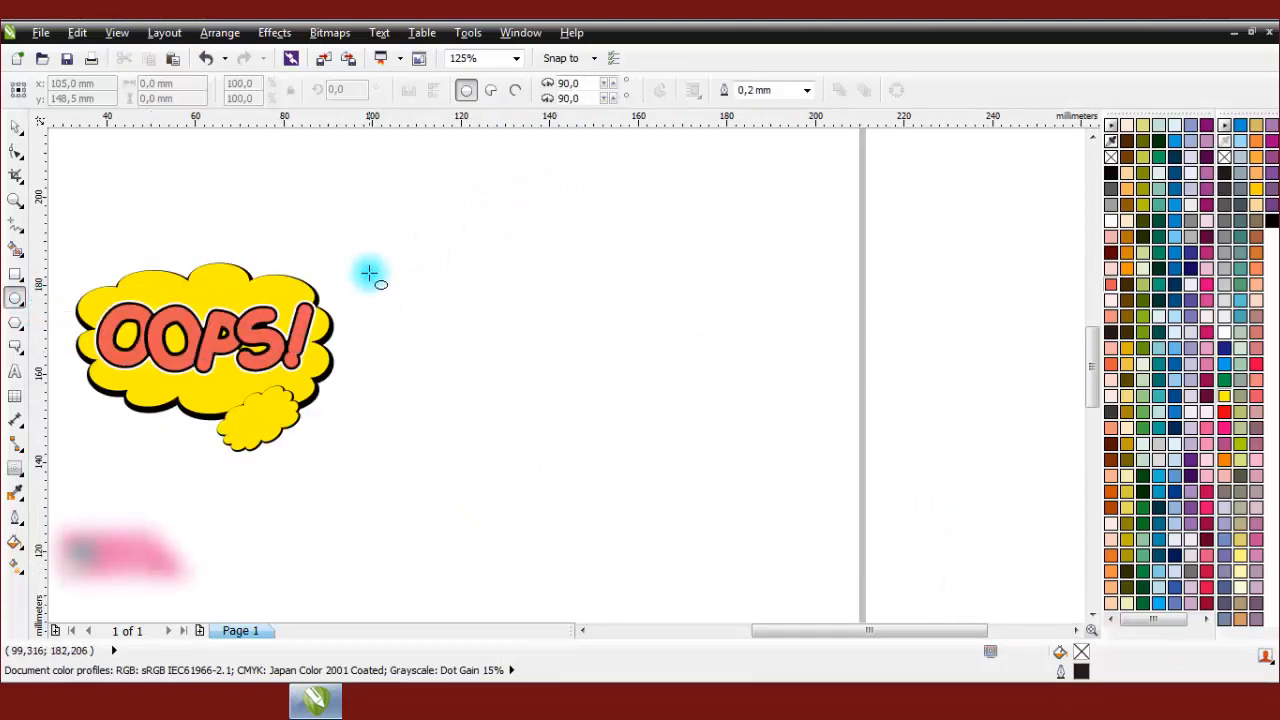
drag(398, 287, 398, 287)
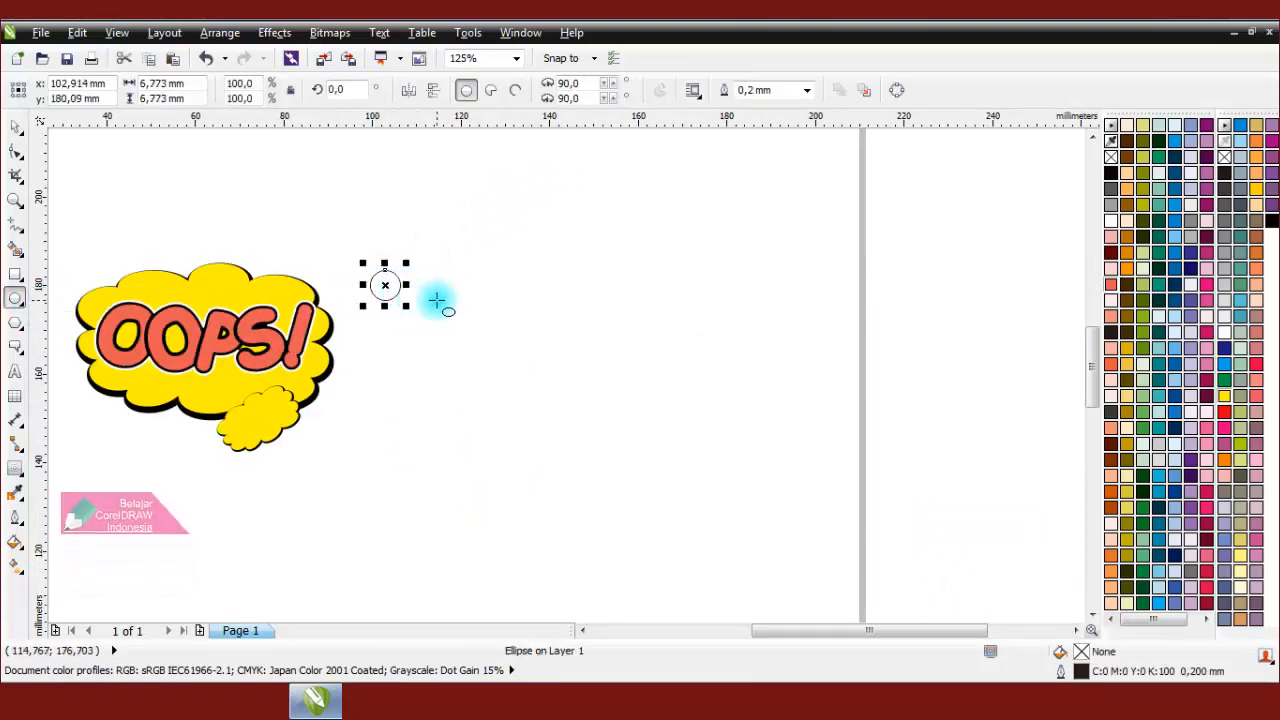
Duplicate the circle and move the copy about 59 mm horizontally to the right.
click(15, 126)
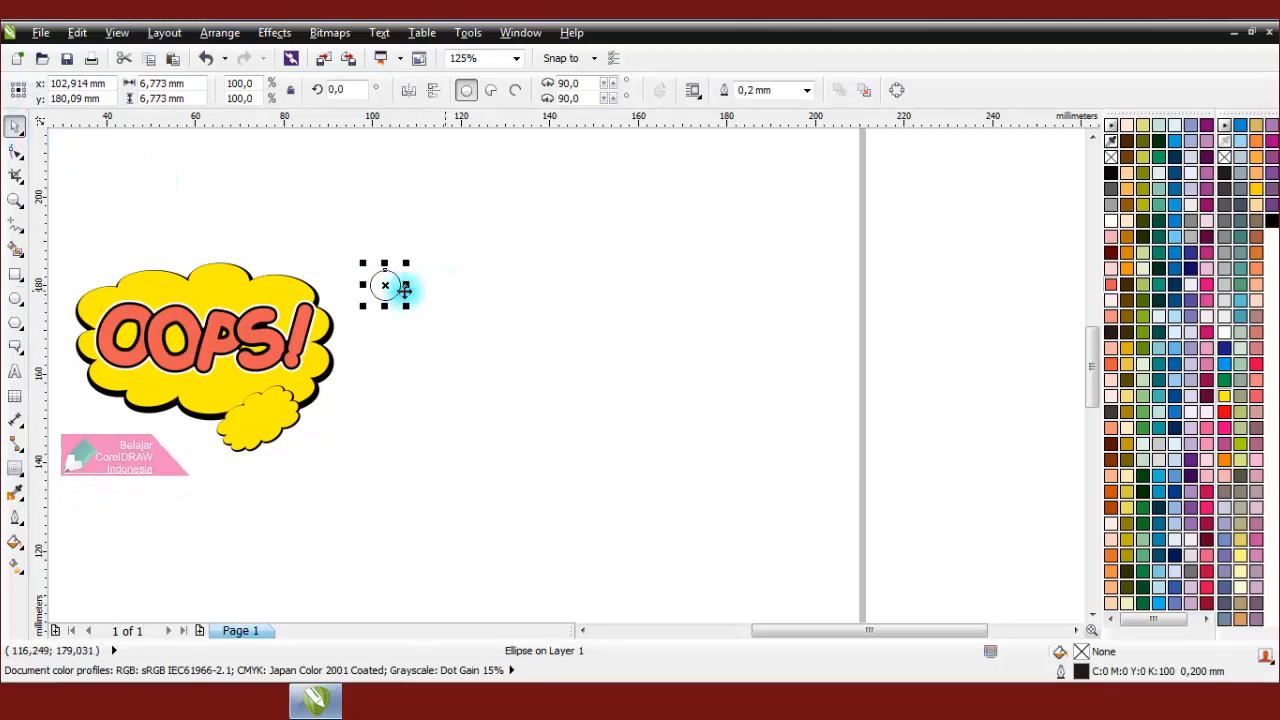
right_click(384, 286)
click(453, 197)
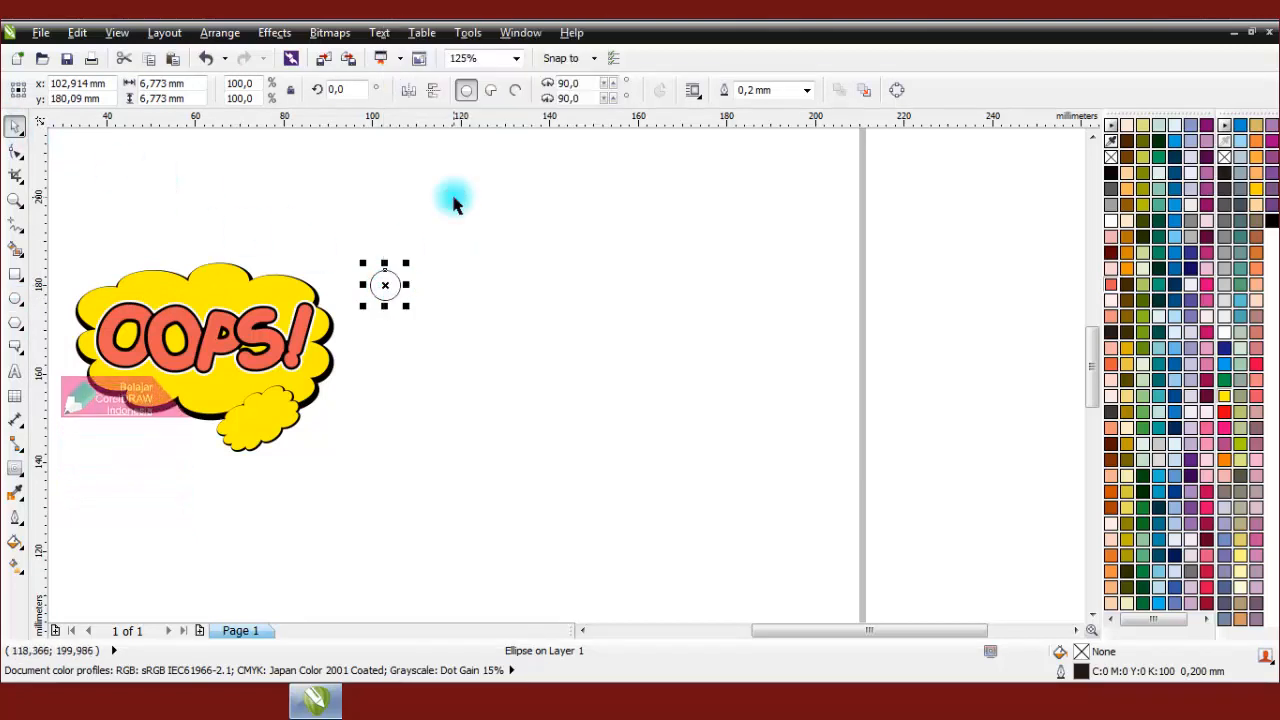
right_click(453, 202)
click(500, 317)
drag(386, 287, 644, 292)
Shrink the copied circle about its centre to 25%, about 1.7 mm in diameter.
scroll(545, 277, up, 1)
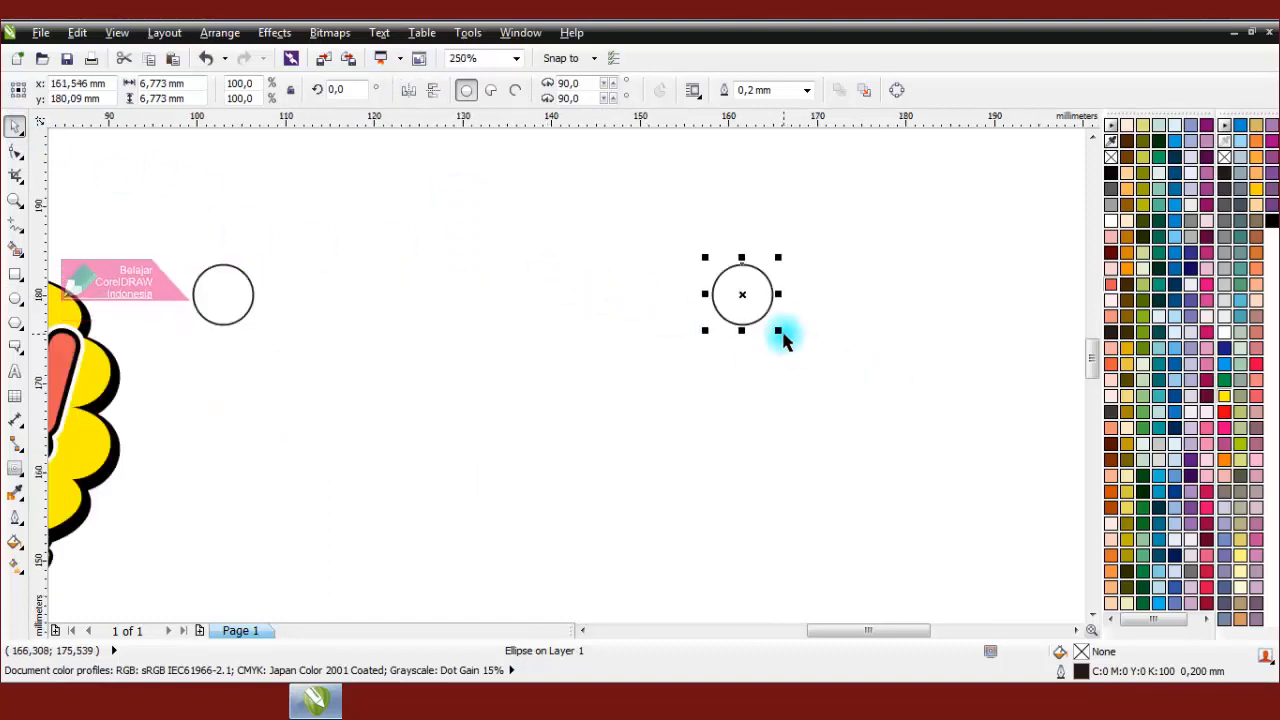
drag(781, 334, 757, 317)
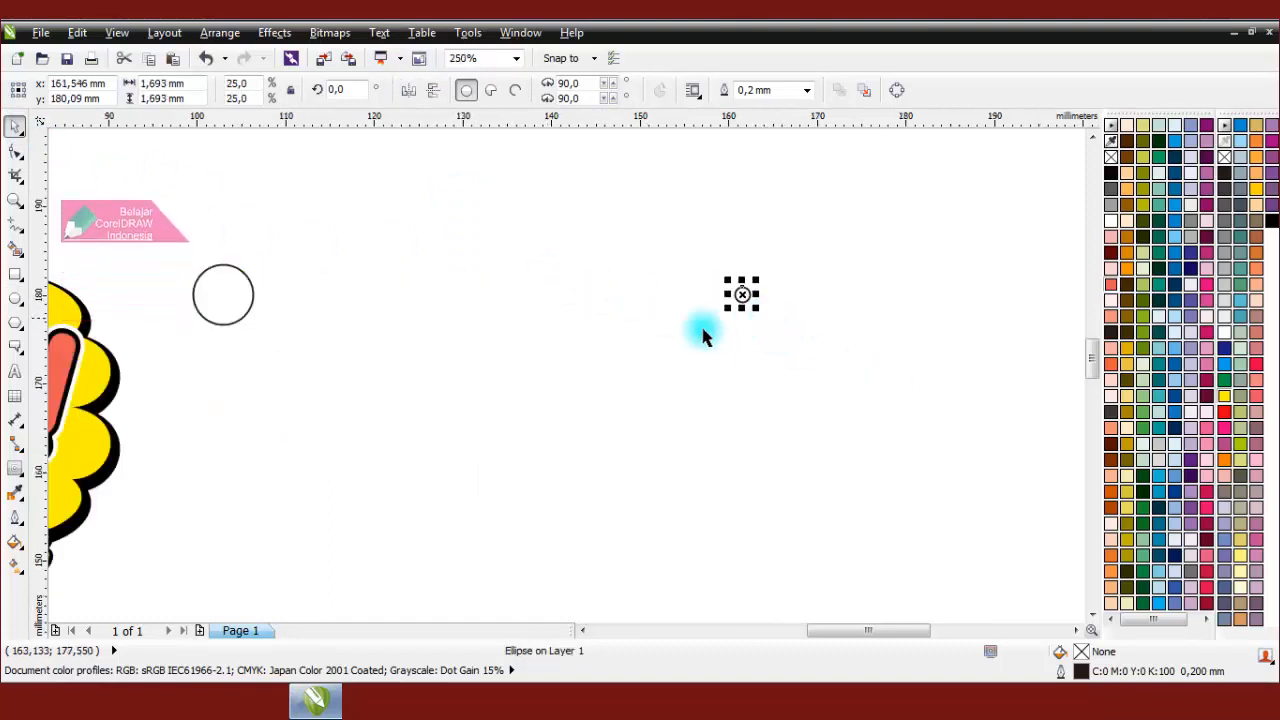
click(630, 330)
Shrink the original circle beside the artwork about its centre to about 5.4 mm in diameter.
click(253, 292)
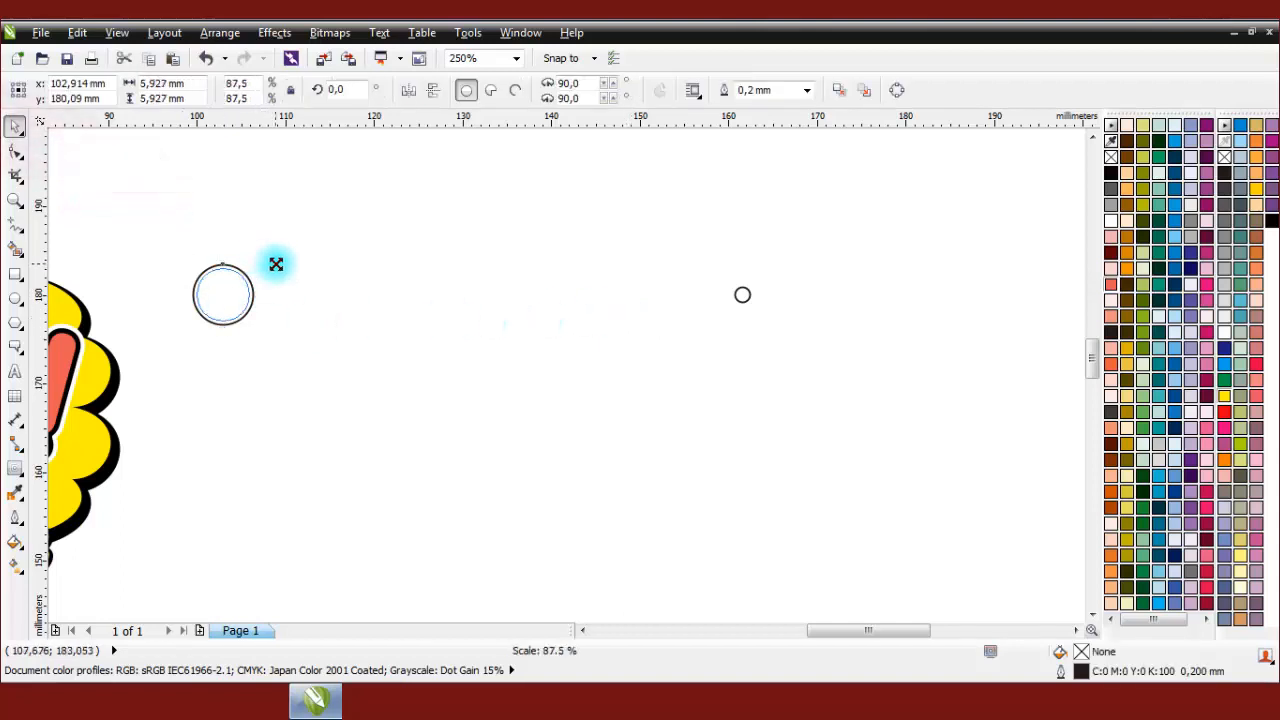
drag(276, 264, 278, 266)
click(334, 277)
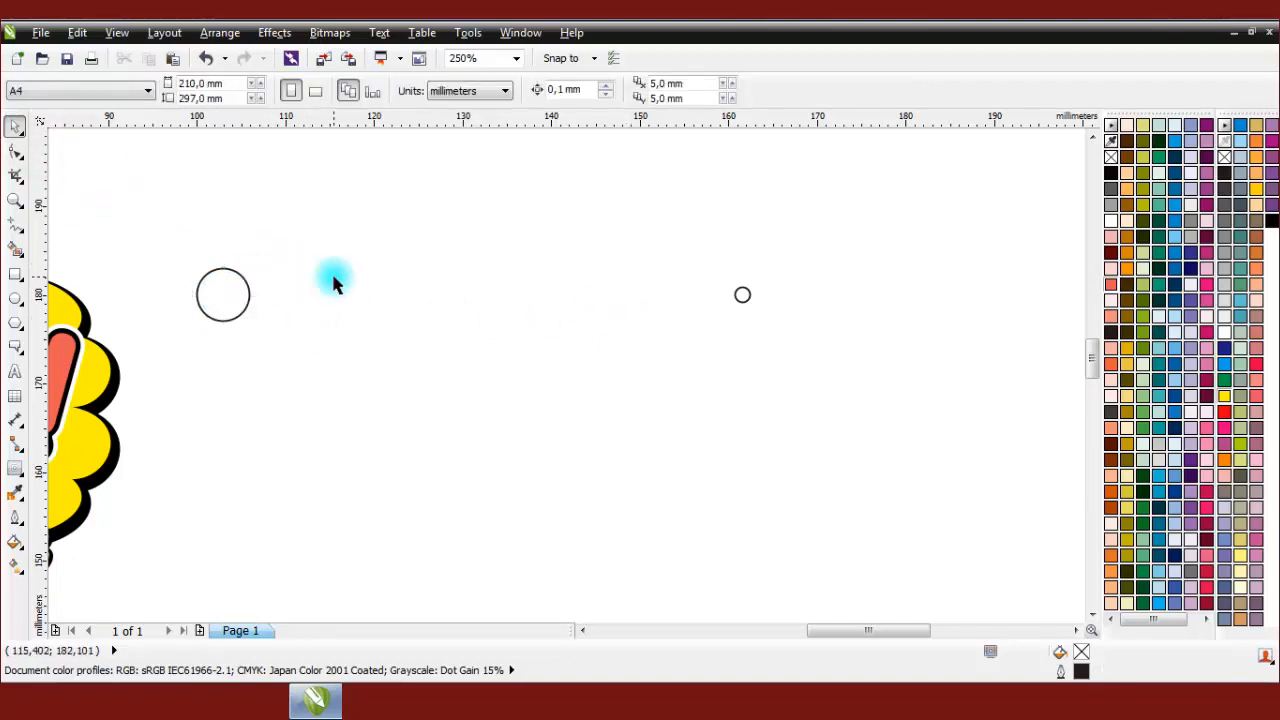
click(230, 293)
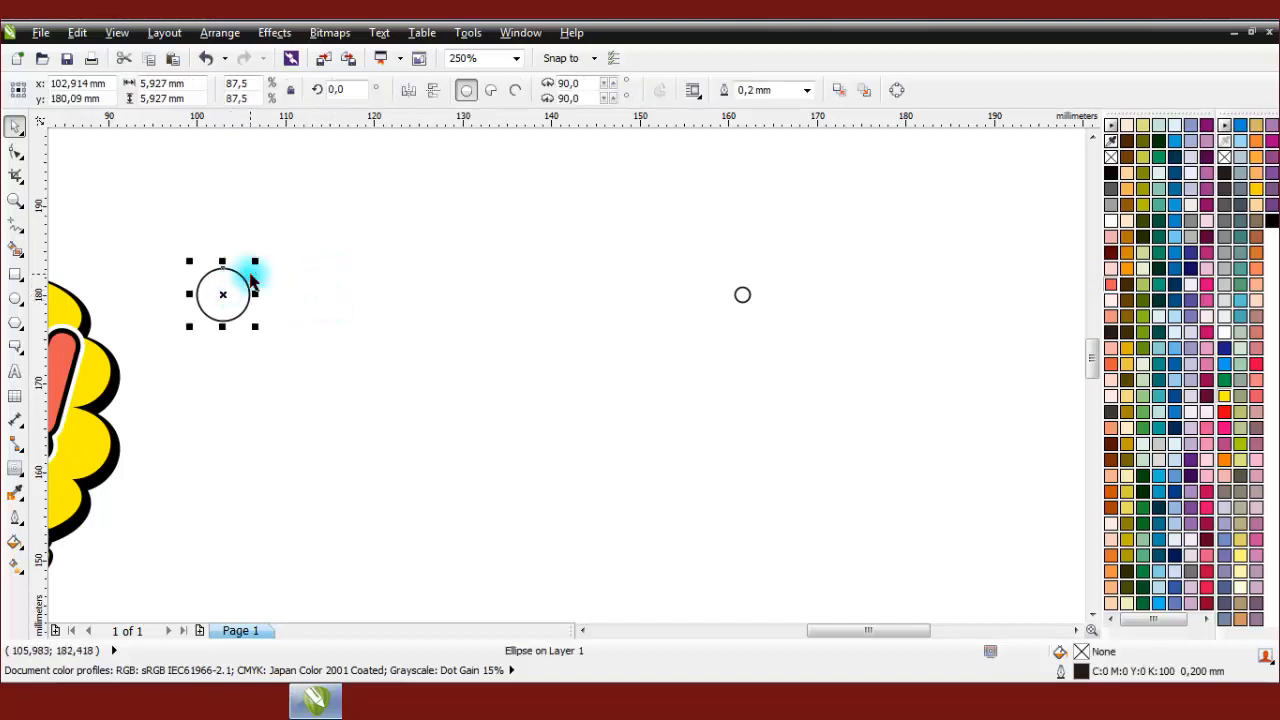
scroll(250, 266, up, 2)
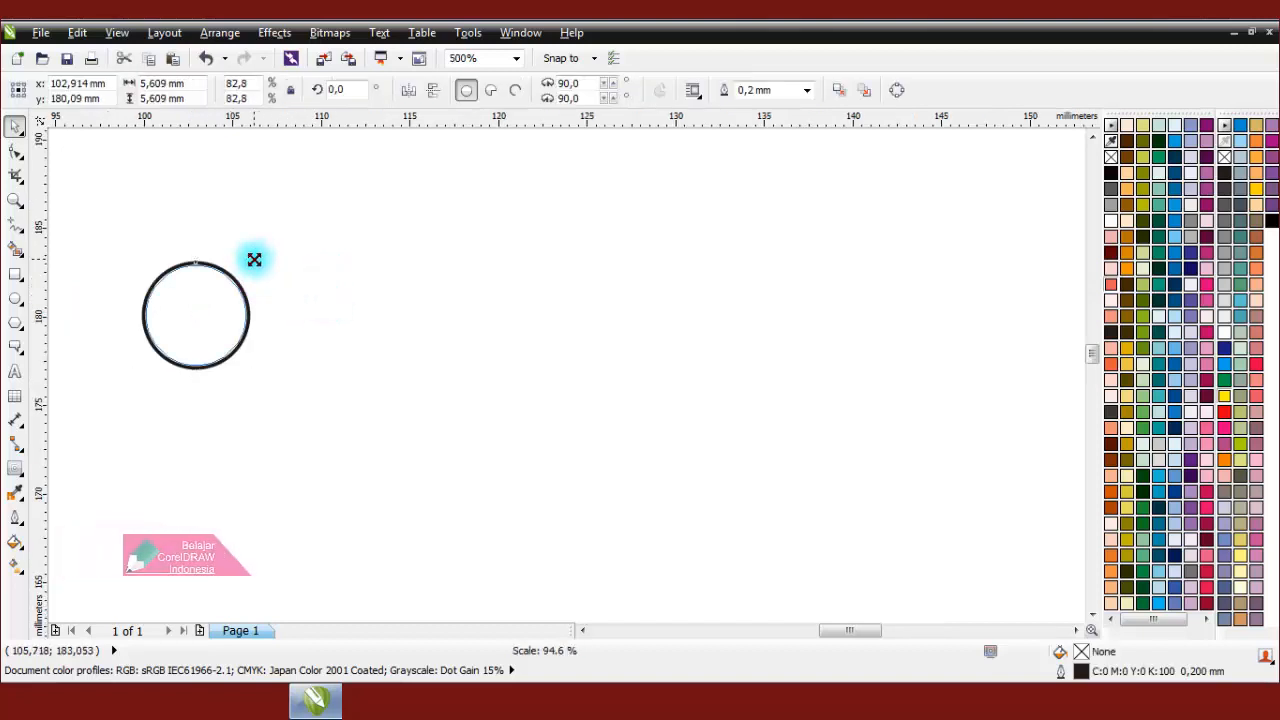
click(457, 214)
scroll(453, 257, down, 4)
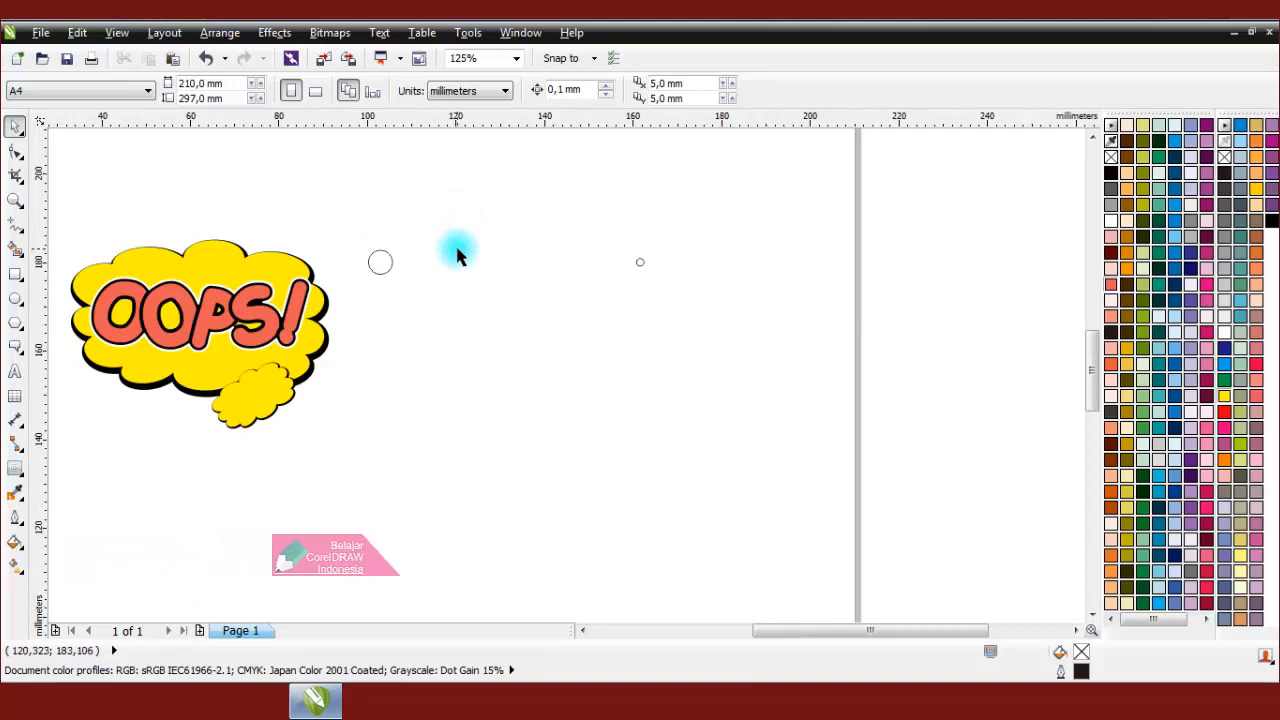
Blend the large circle into the small circle to form a horizontal row of shrinking circles.
scroll(458, 255, up, 2)
click(27, 481)
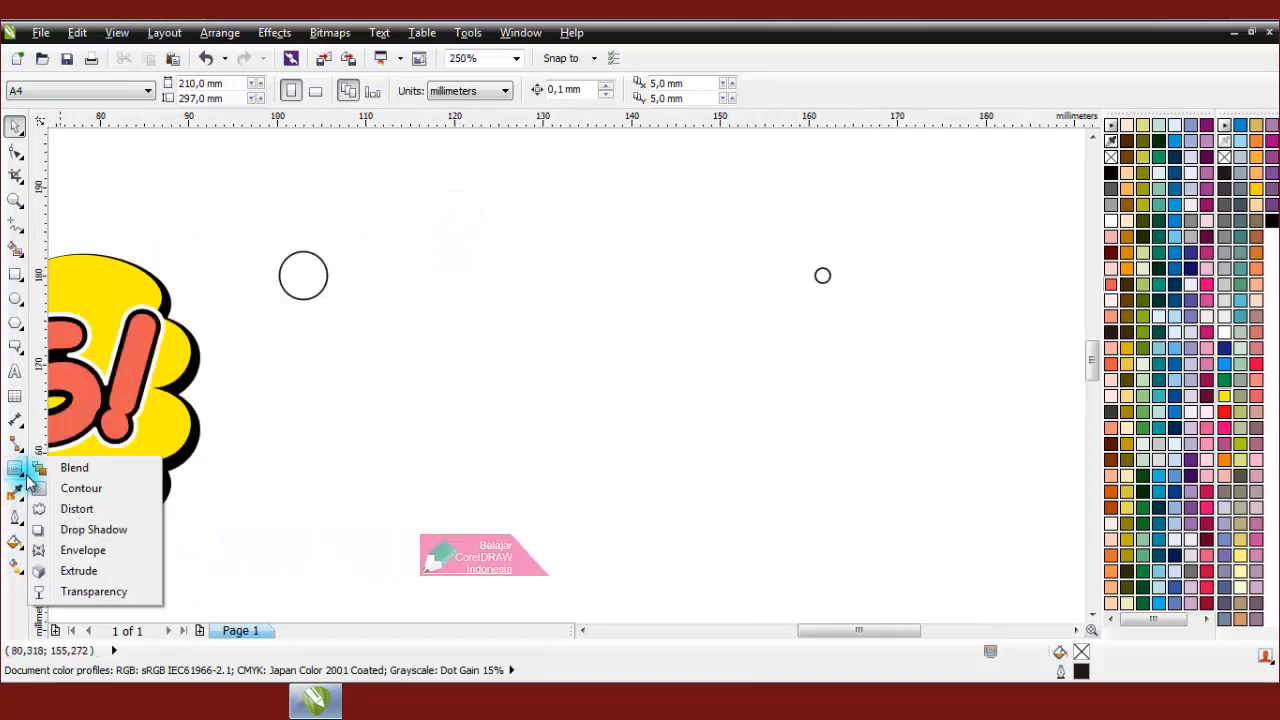
click(74, 468)
drag(310, 282, 820, 274)
Set the number of blend steps between the two circles to 10.
click(511, 91)
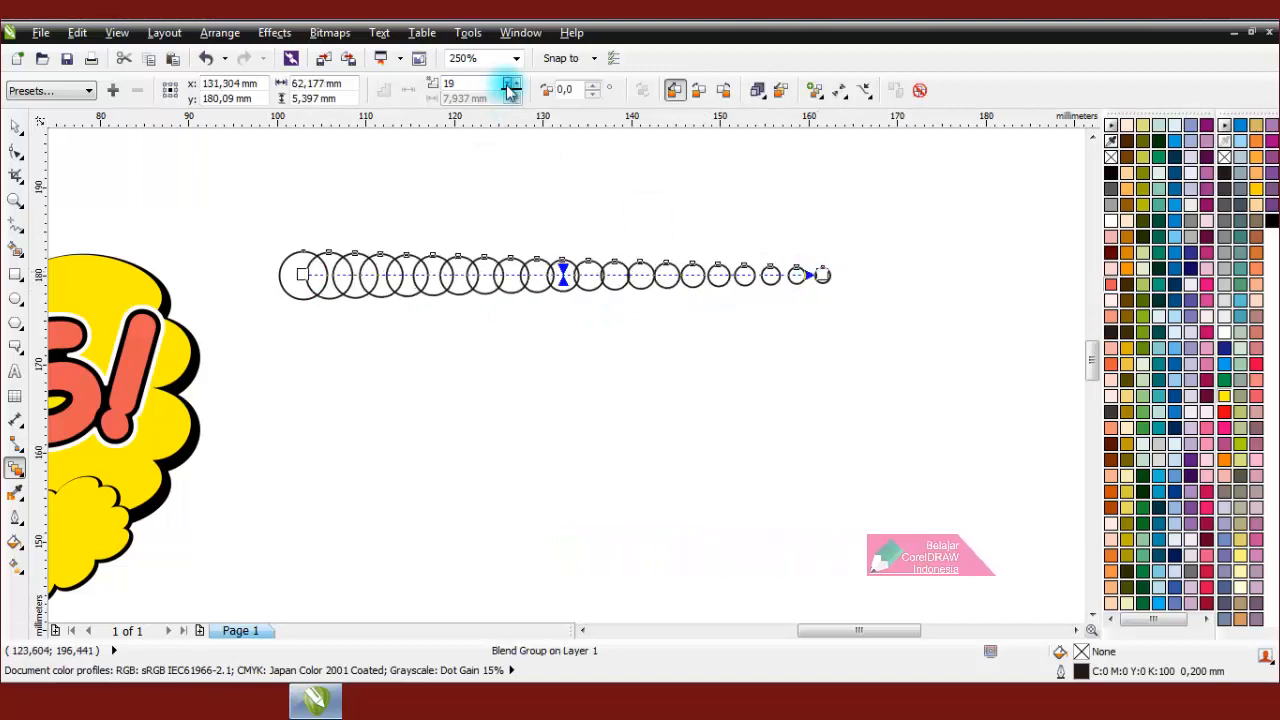
click(511, 91)
click(511, 91)
click(511, 91)
click(511, 91)
click(511, 91)
click(511, 91)
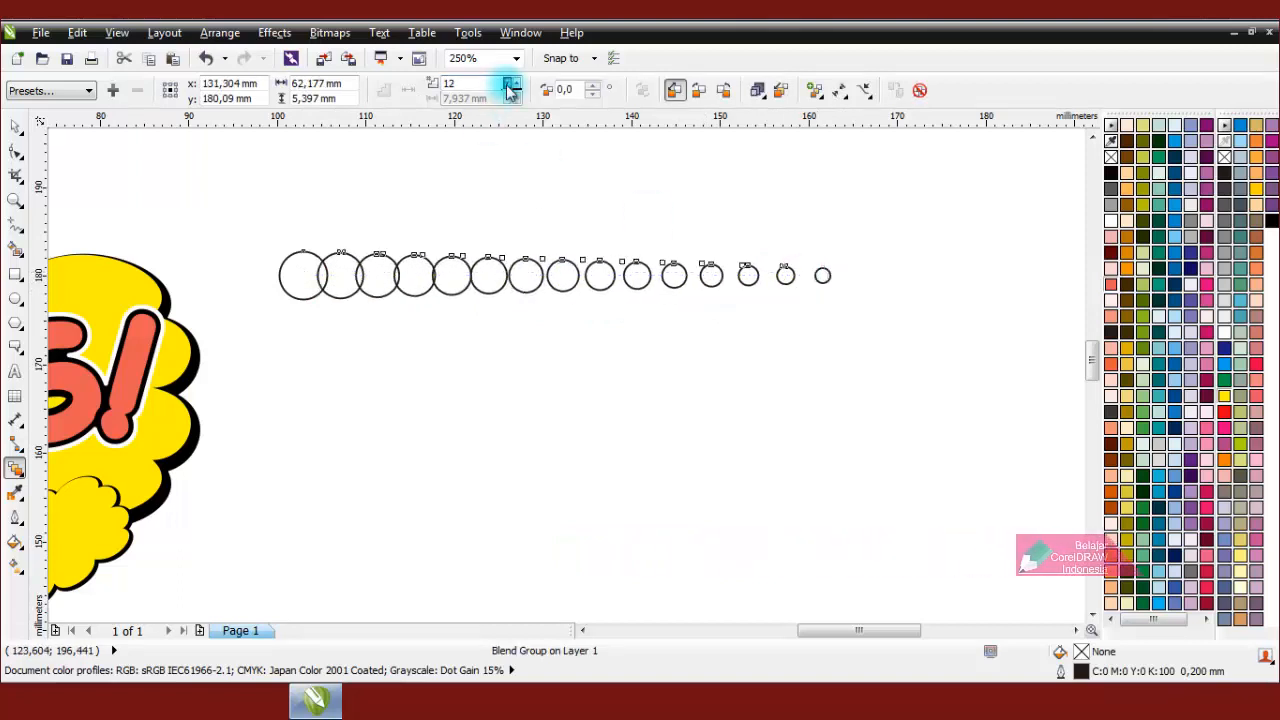
click(511, 91)
click(511, 91)
click(511, 91)
click(511, 91)
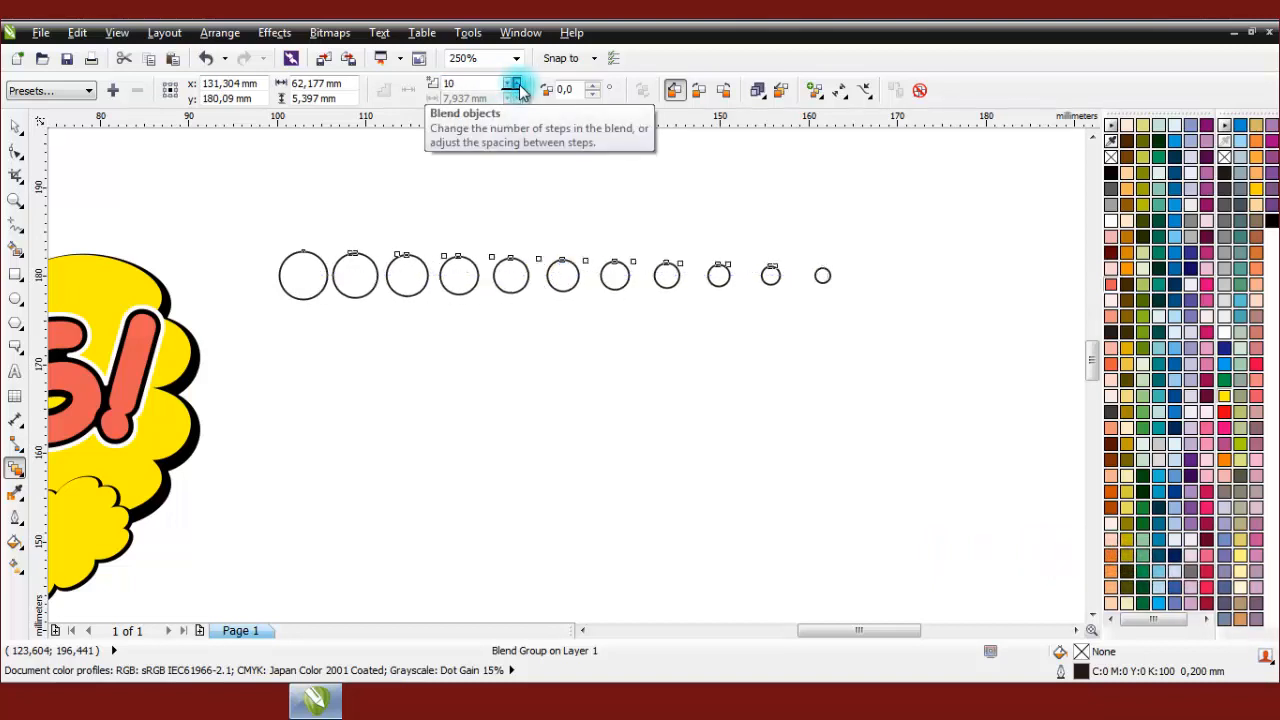
Duplicate the blended circle row and move the copy about 39 mm straight down.
scroll(470, 278, down, 1)
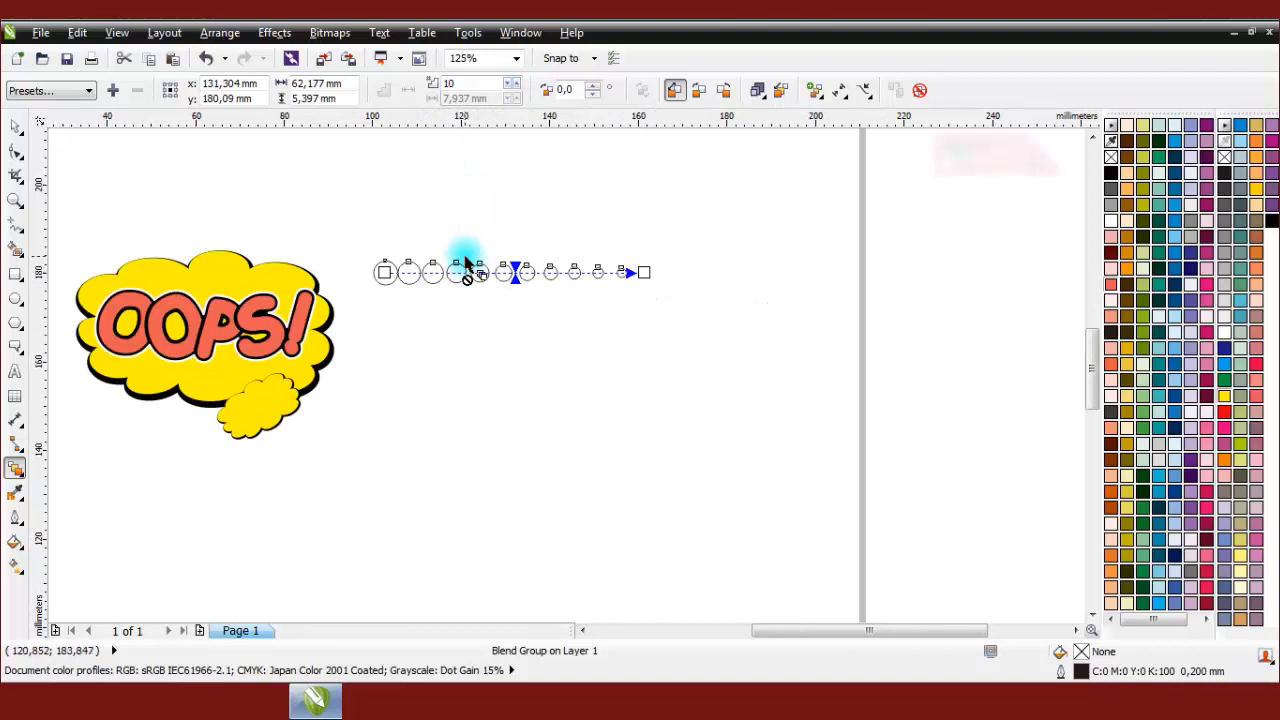
click(15, 126)
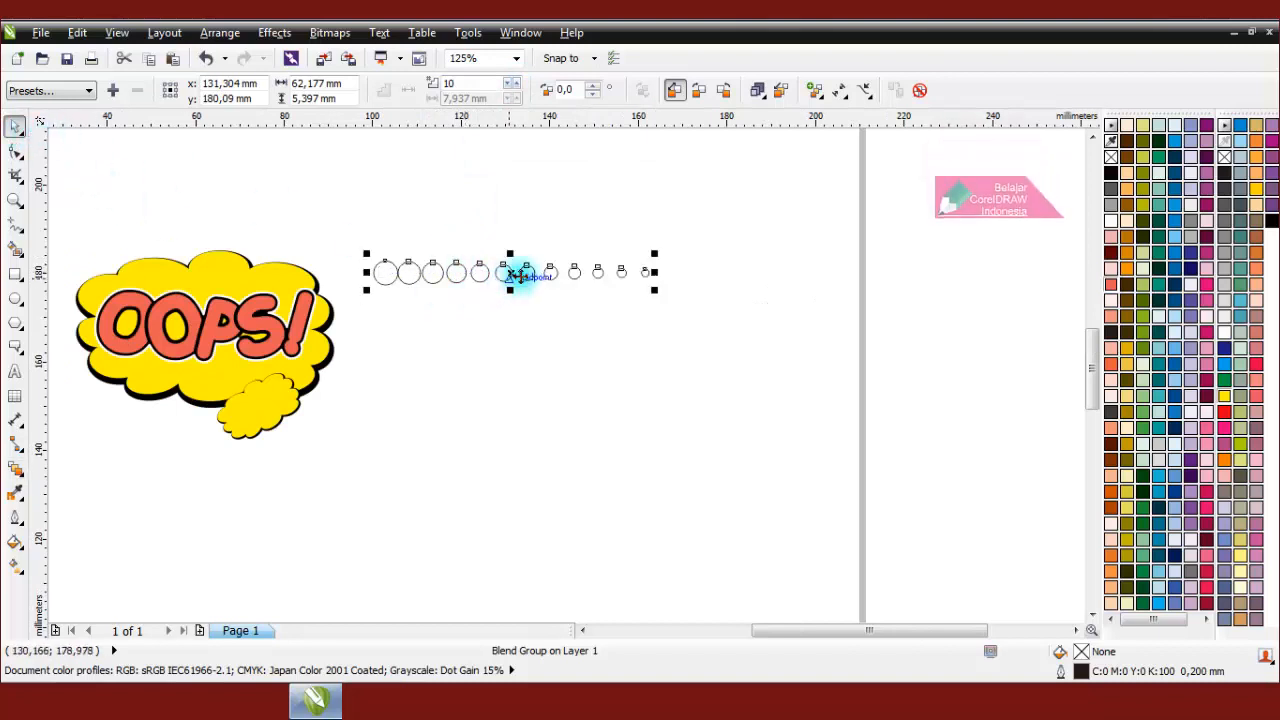
right_click(518, 272)
click(560, 374)
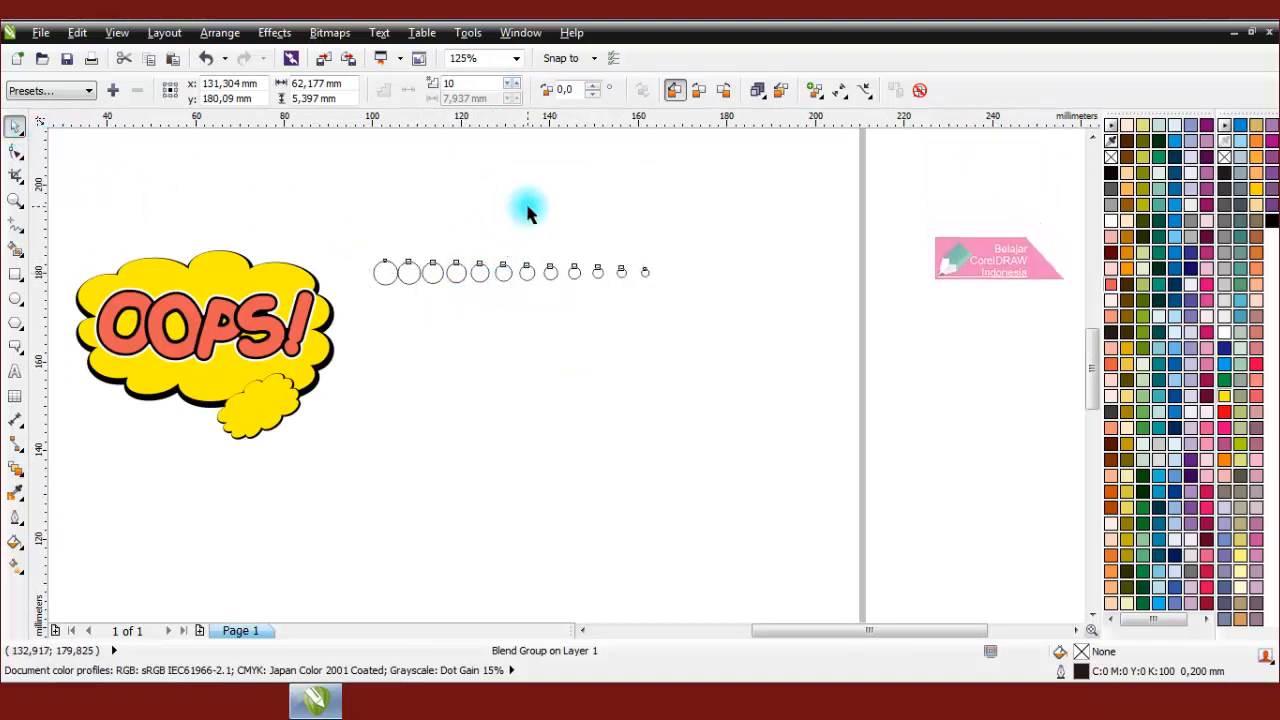
right_click(500, 190)
click(543, 306)
drag(508, 274, 516, 446)
click(686, 366)
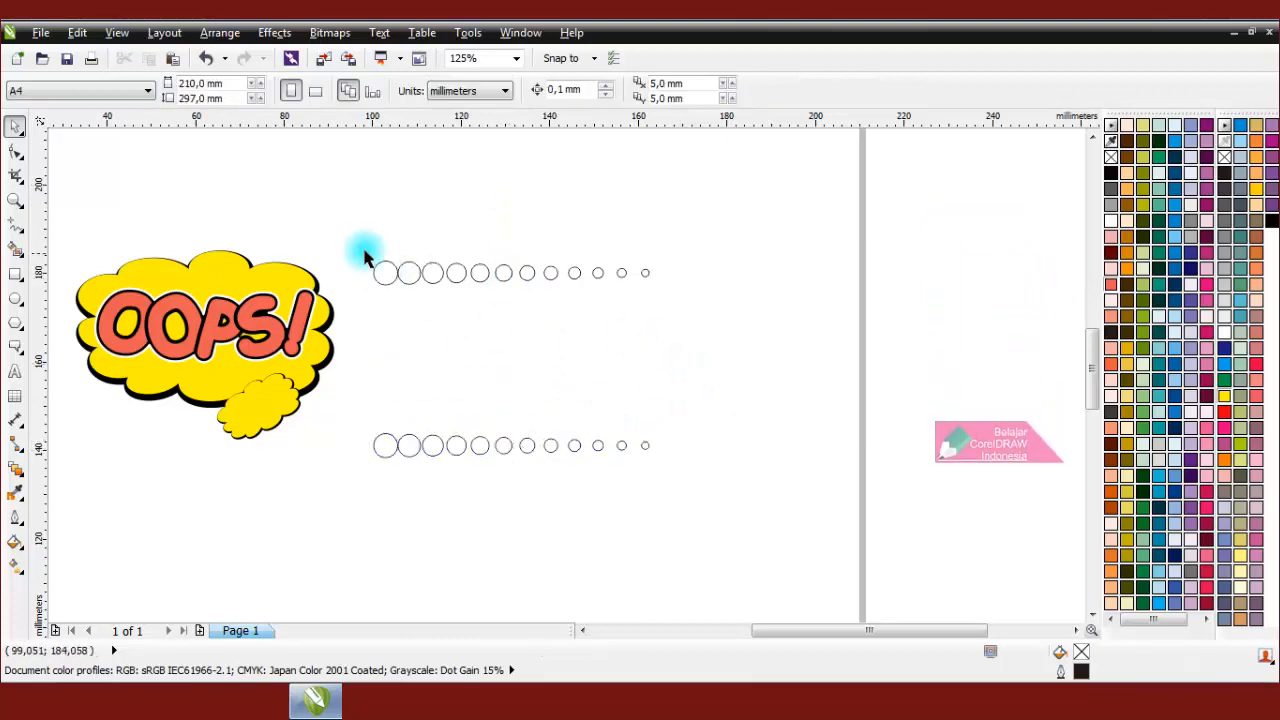
drag(365, 257, 700, 494)
click(231, 40)
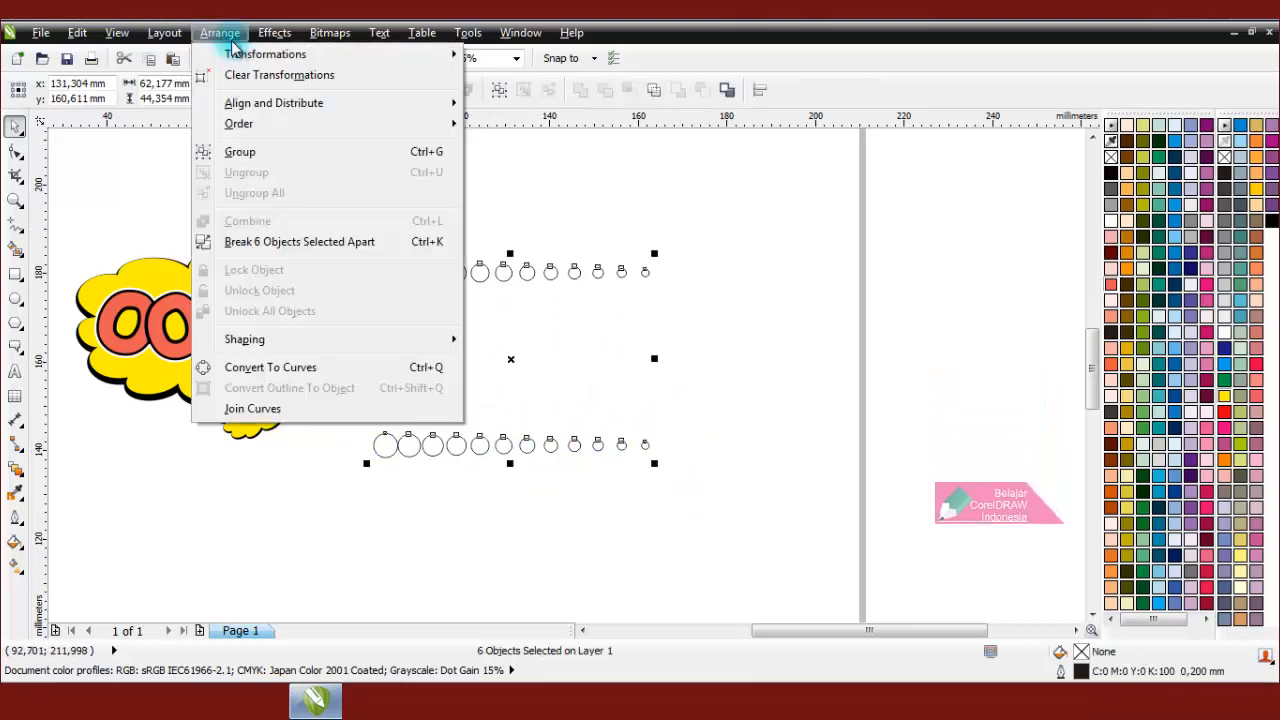
click(694, 237)
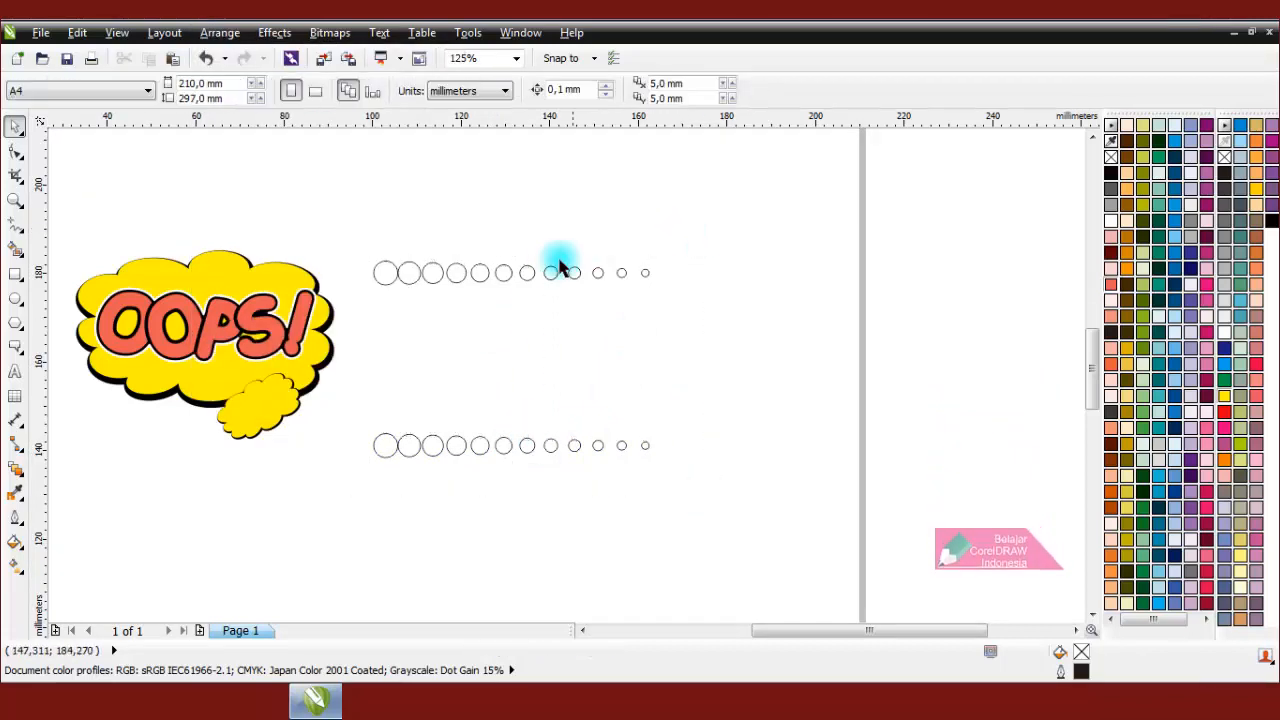
Break the upper blend group apart and weld its circles into a single curve.
click(506, 275)
click(219, 32)
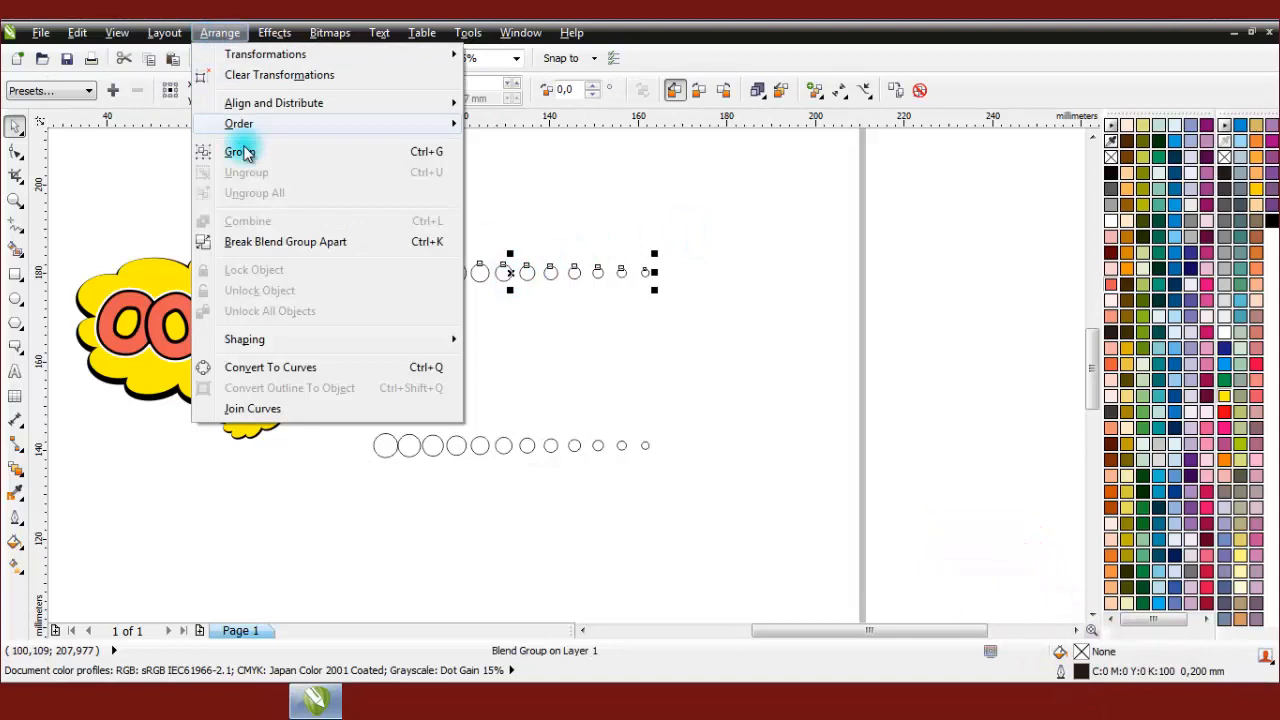
click(306, 242)
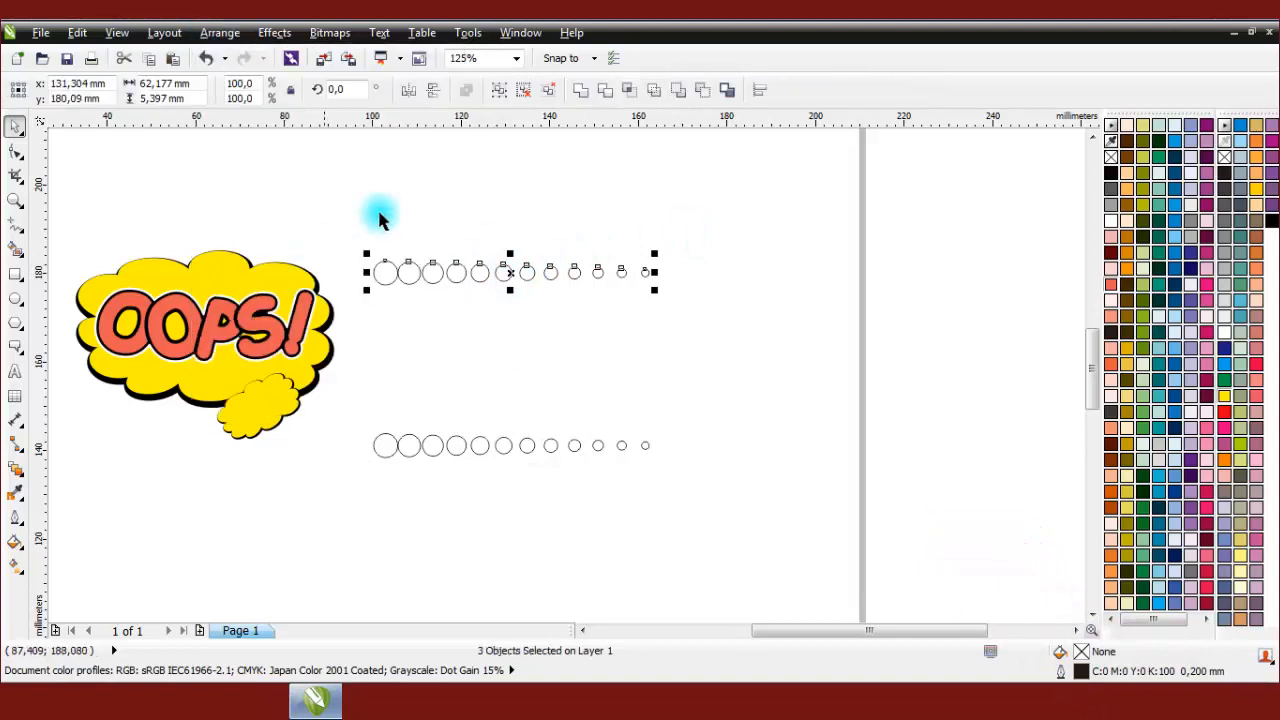
click(582, 93)
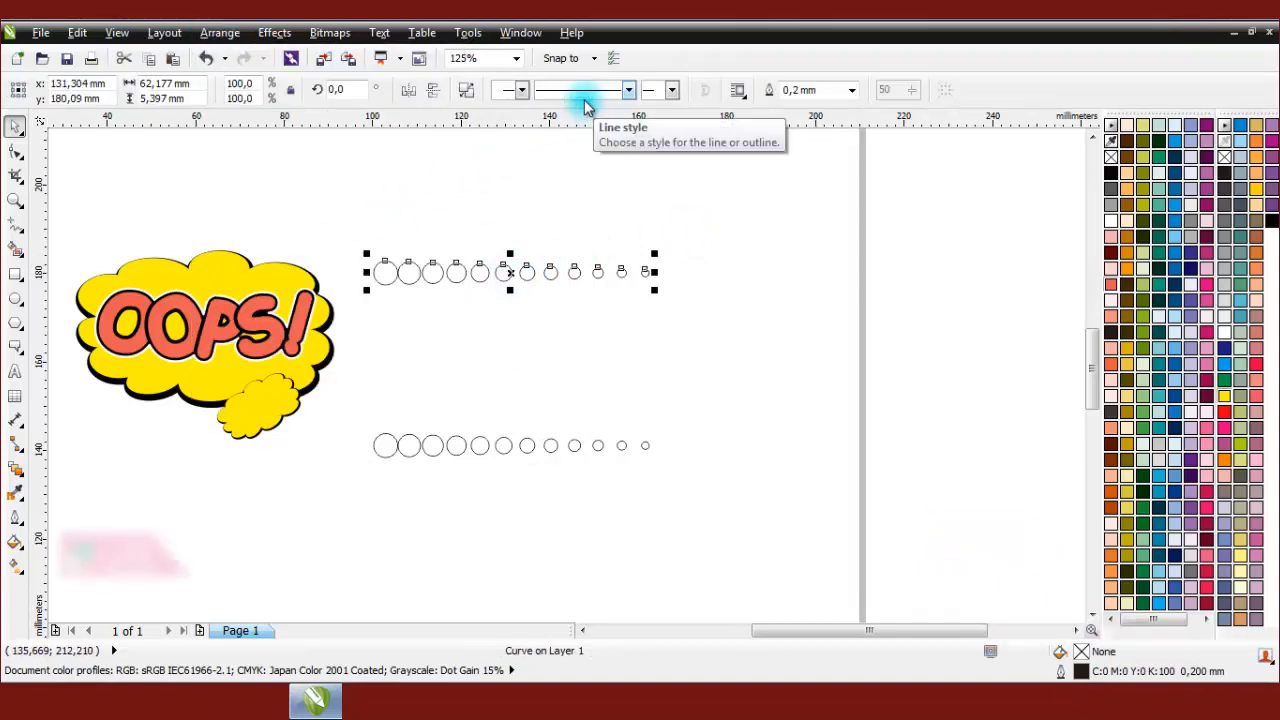
click(463, 360)
Shrink the first control circle of the lower blend about its centre to about 1.7 mm in diameter.
click(503, 449)
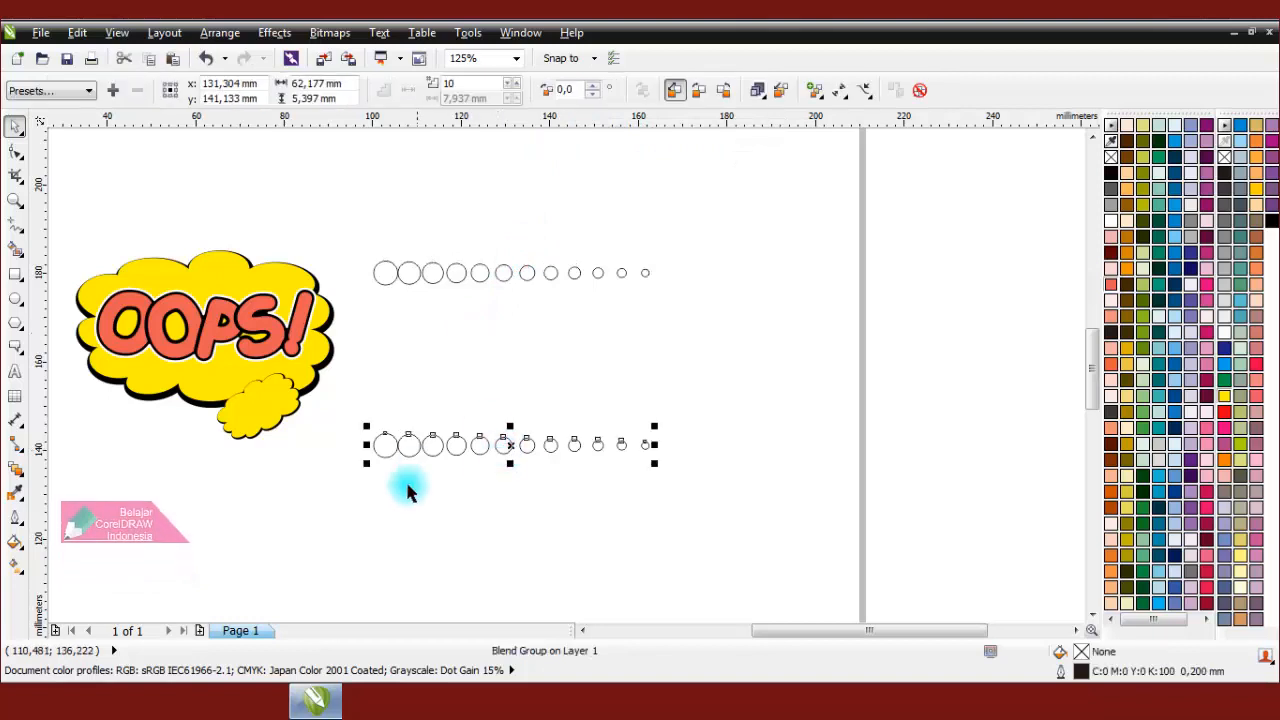
click(380, 465)
click(384, 450)
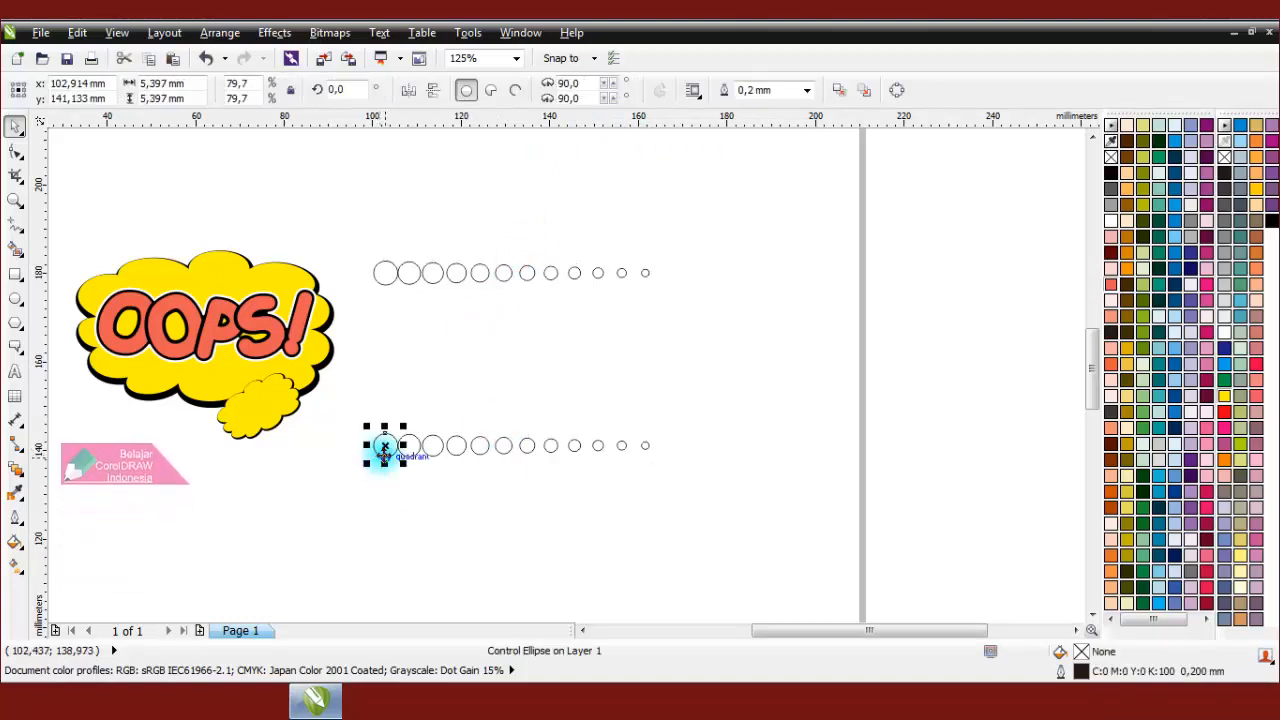
scroll(384, 450, up, 5)
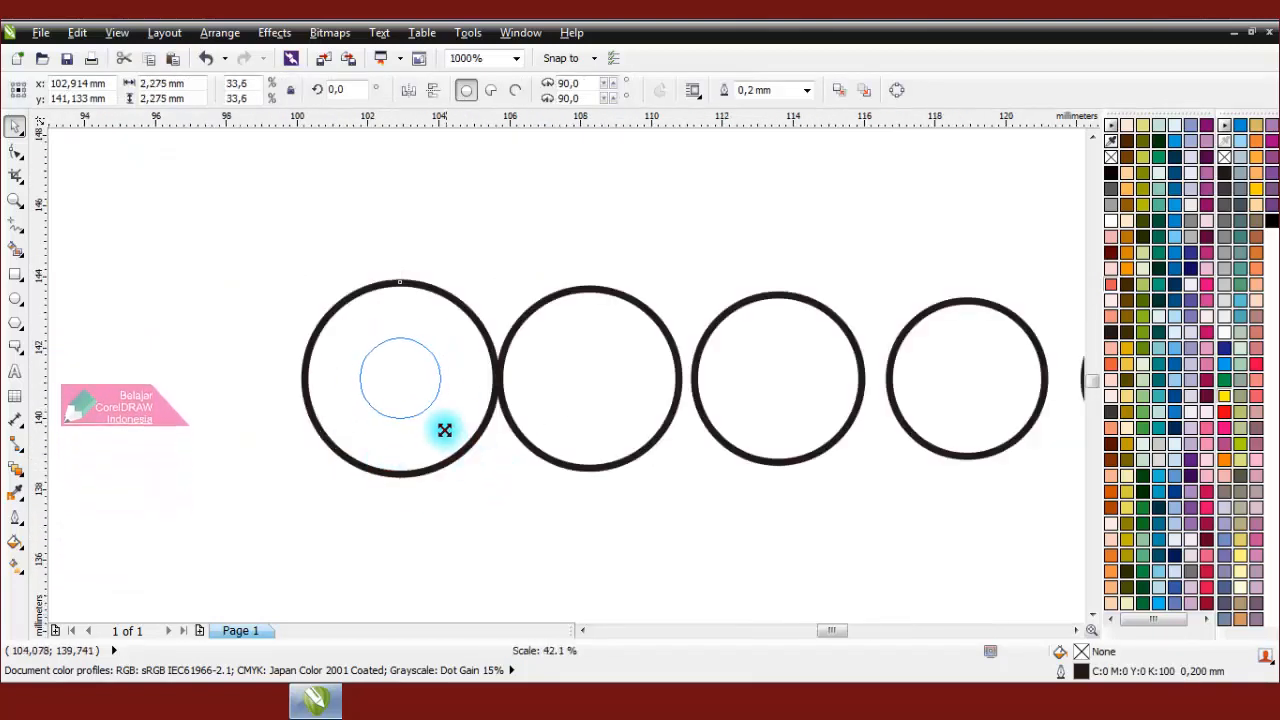
scroll(443, 428, down, 3)
scroll(427, 403, down, 2)
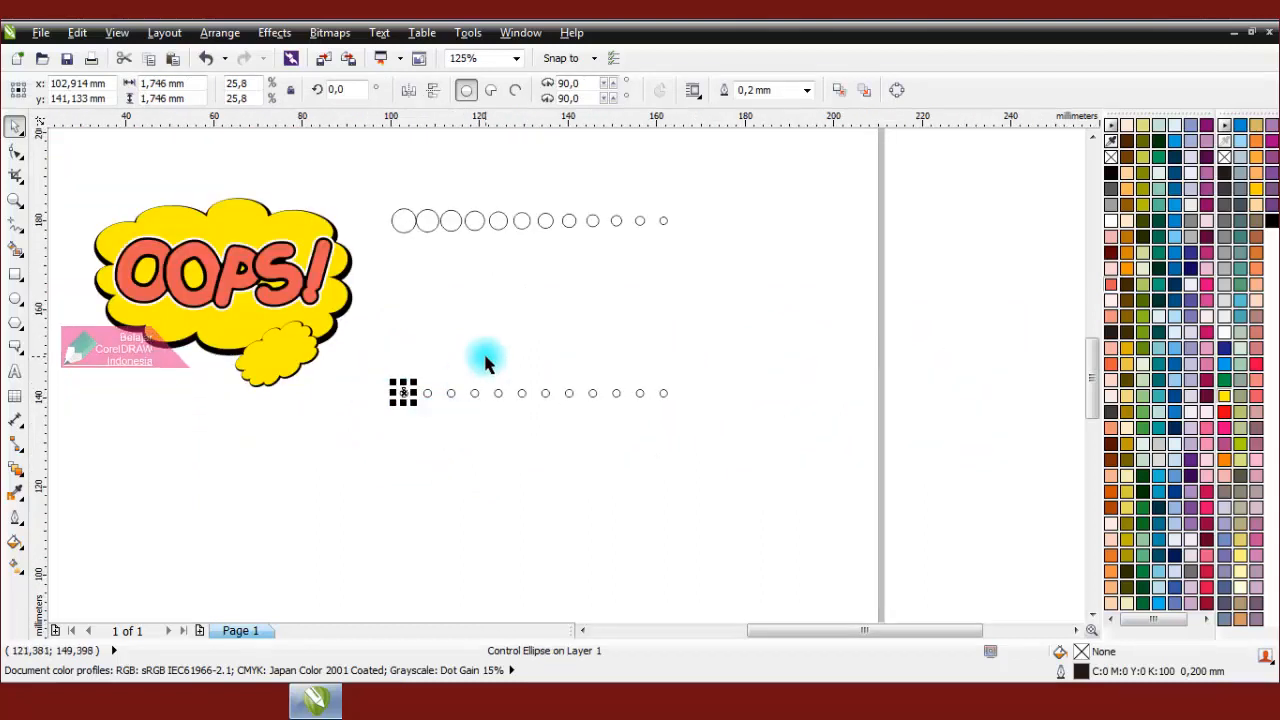
Break the lower blend group apart and weld its circles into a single curve.
click(495, 398)
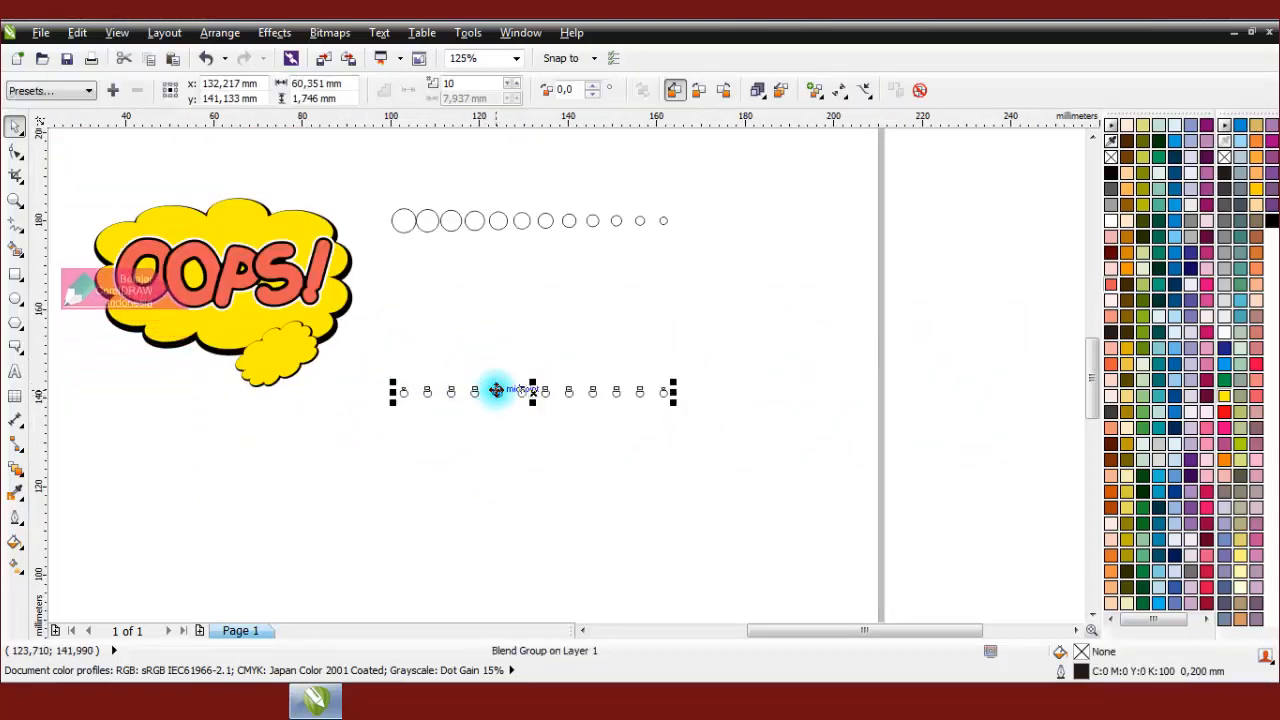
scroll(496, 390, up, 1)
scroll(498, 396, down, 1)
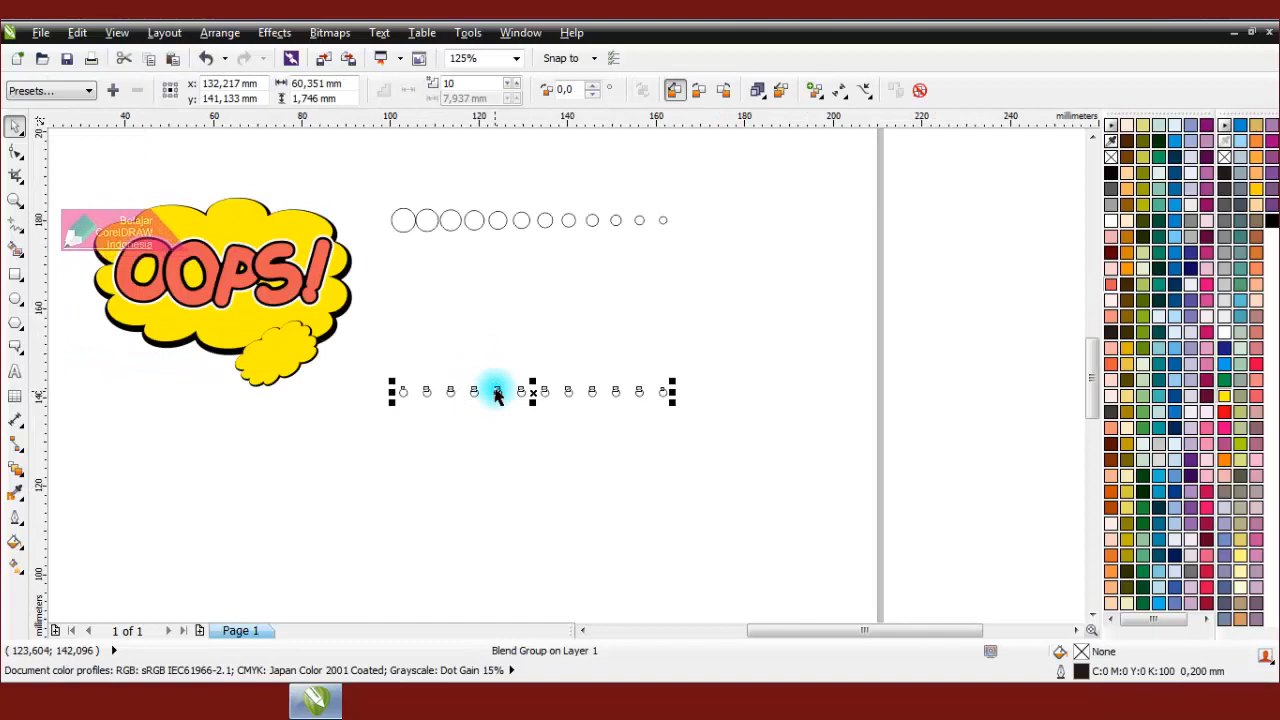
click(221, 33)
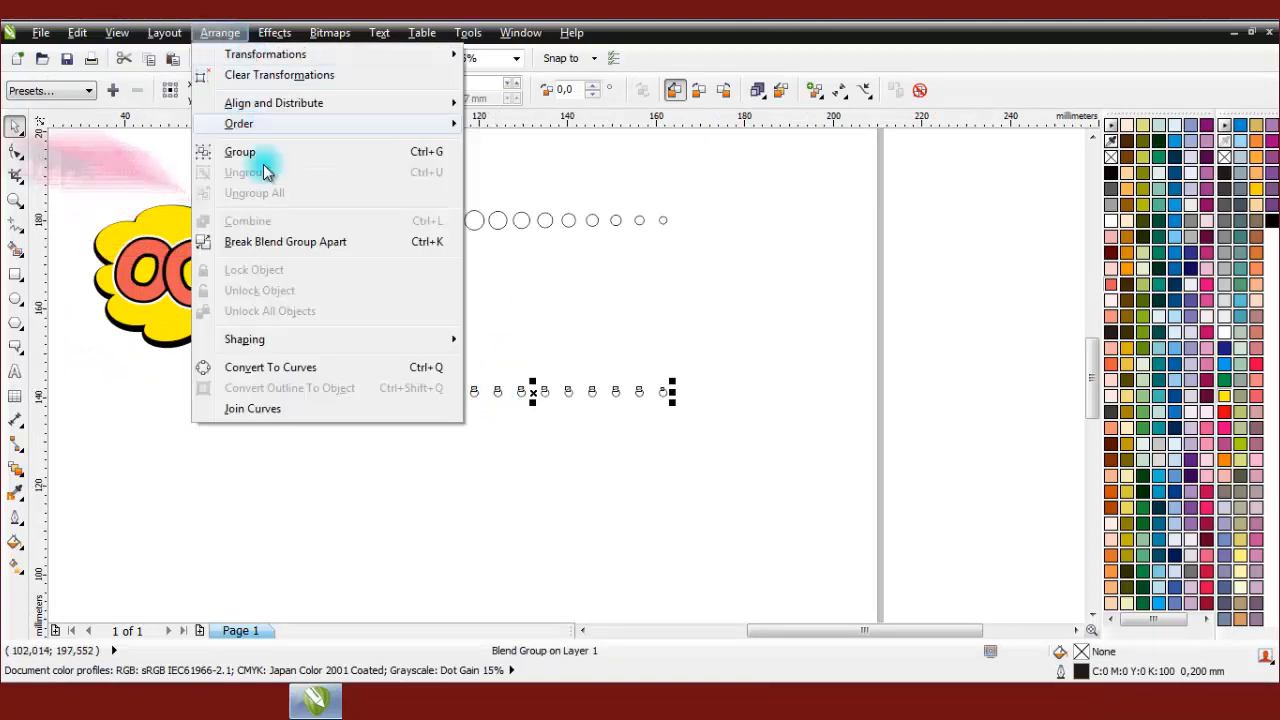
click(293, 243)
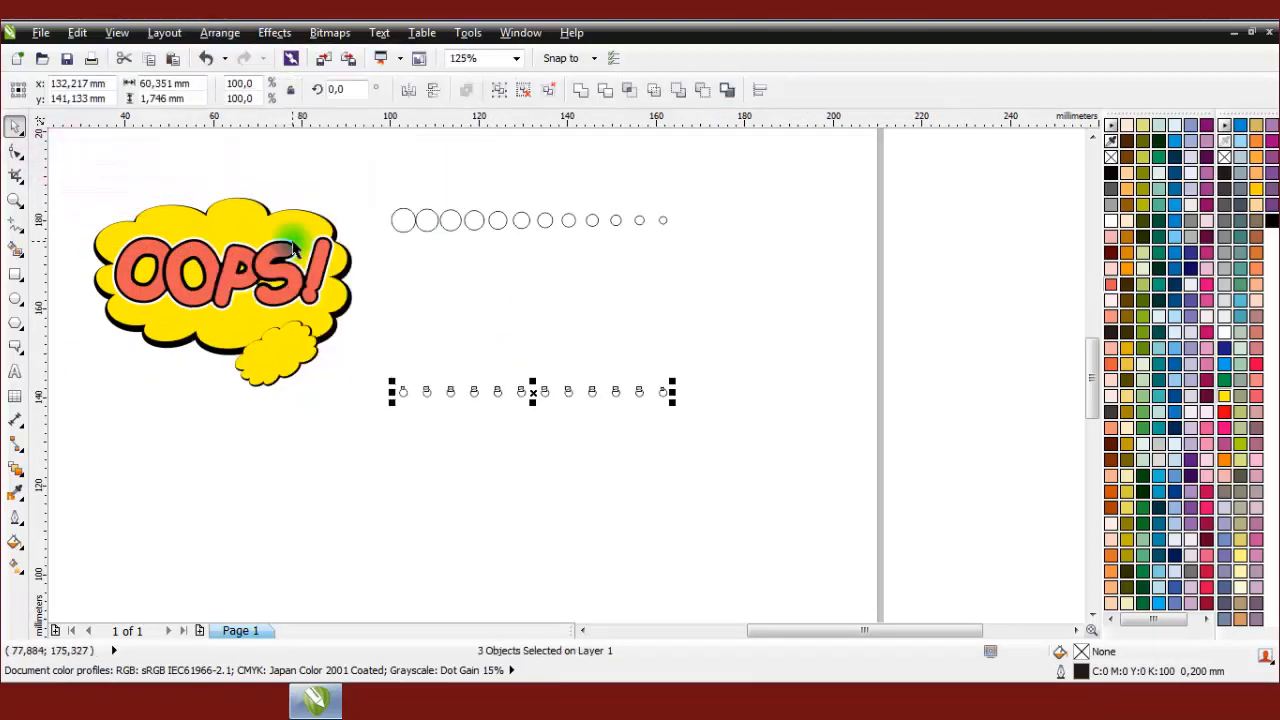
click(581, 95)
click(558, 290)
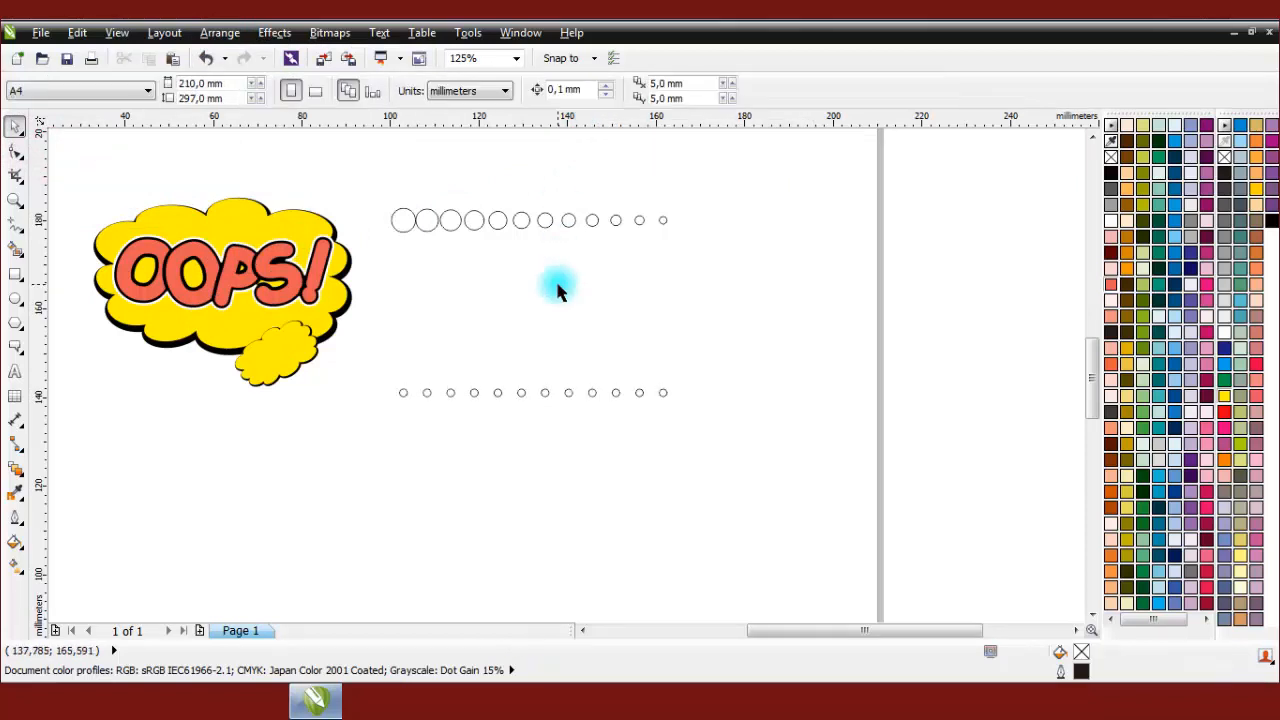
Blend the upper circle row into the lower circle row.
click(12, 479)
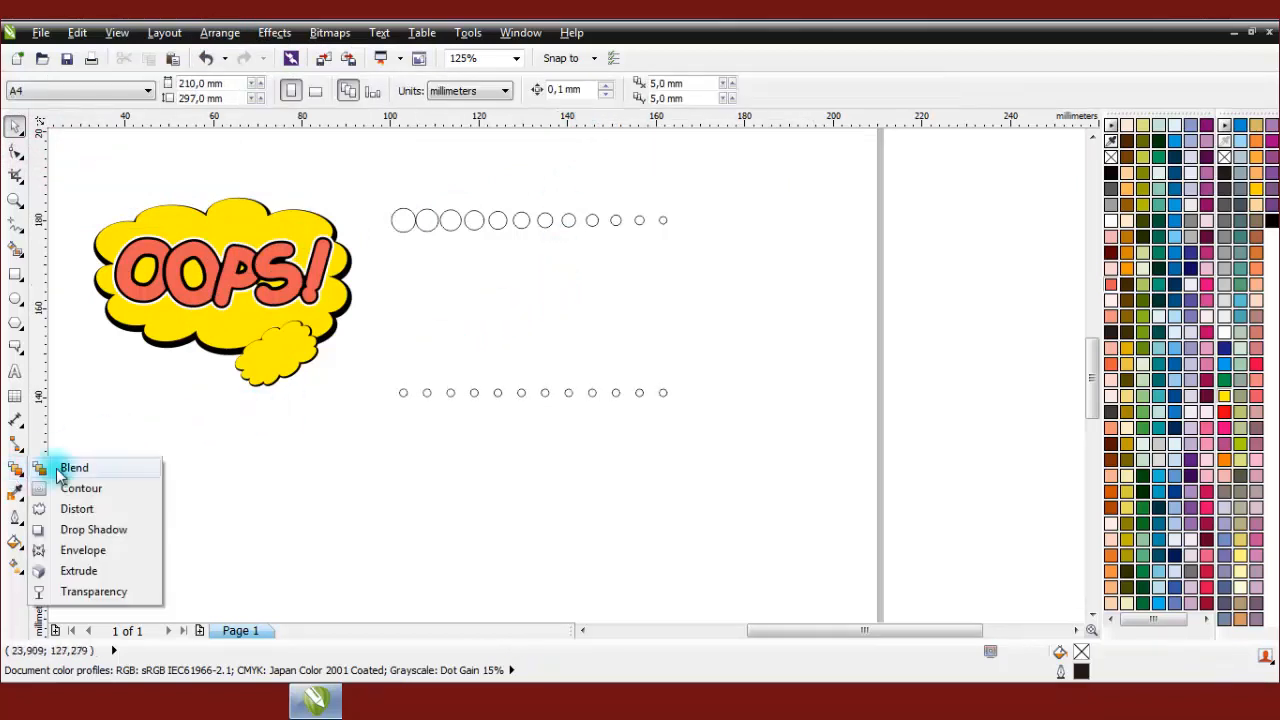
click(58, 474)
drag(523, 223, 543, 386)
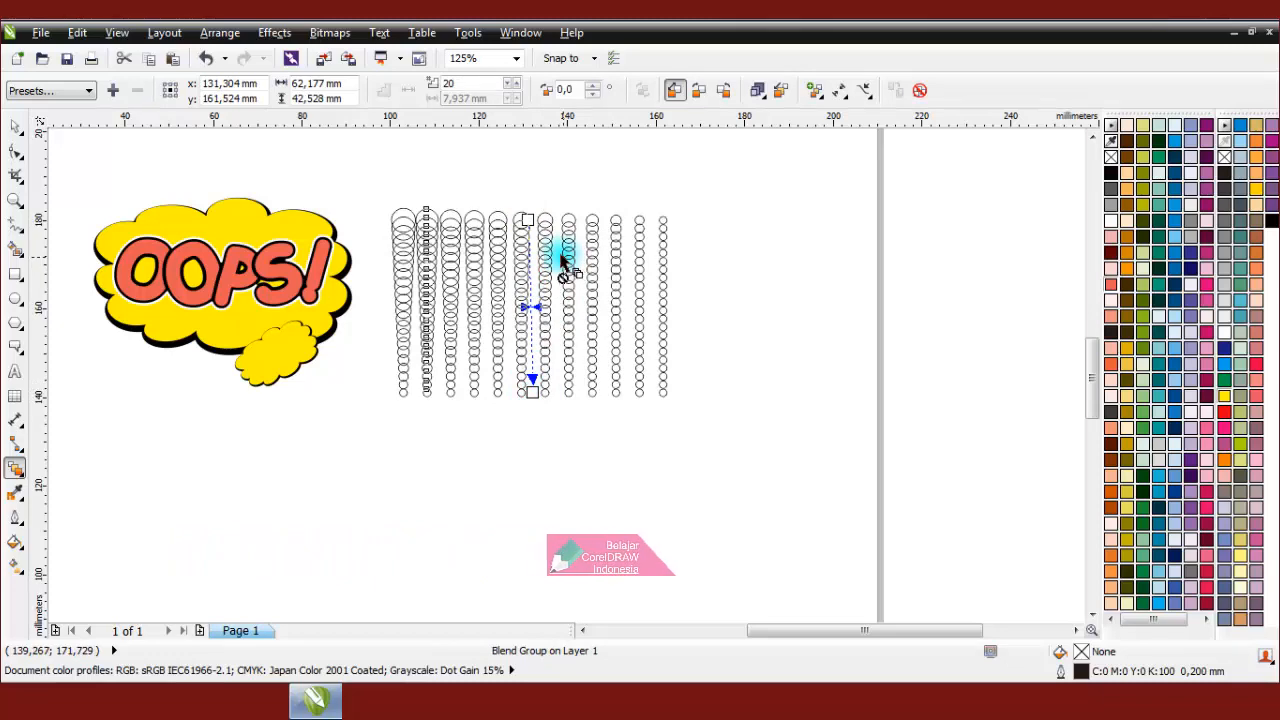
Set the number of blend steps between the two circle rows to 7.
click(509, 86)
click(509, 86)
click(509, 86)
click(509, 86)
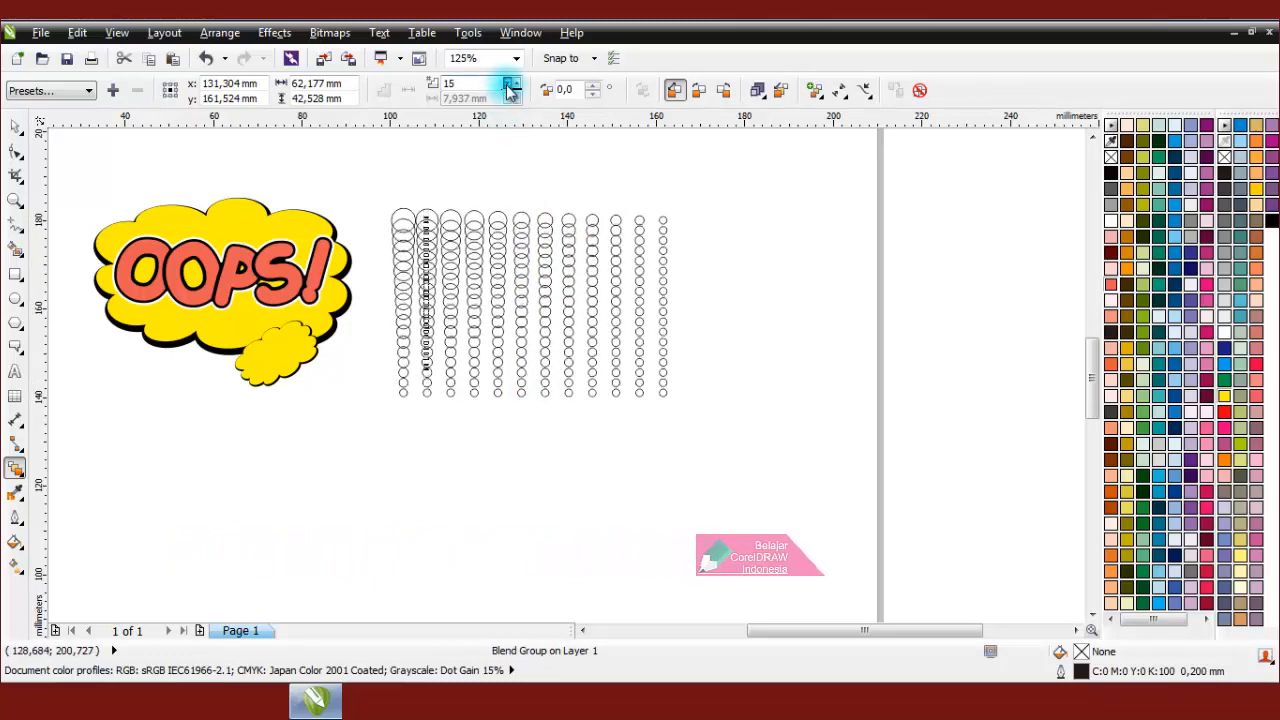
click(509, 86)
click(509, 86)
click(509, 86)
click(509, 86)
click(510, 90)
click(510, 90)
click(510, 90)
click(510, 90)
click(510, 90)
click(510, 90)
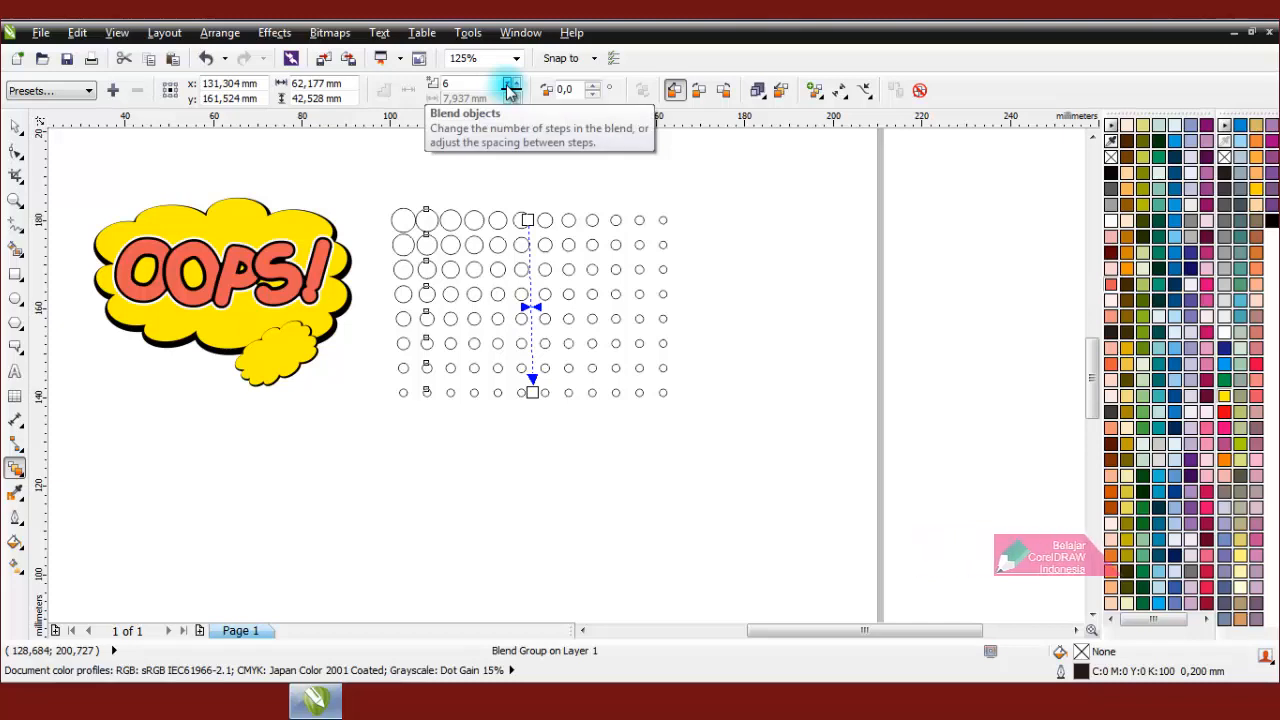
click(512, 83)
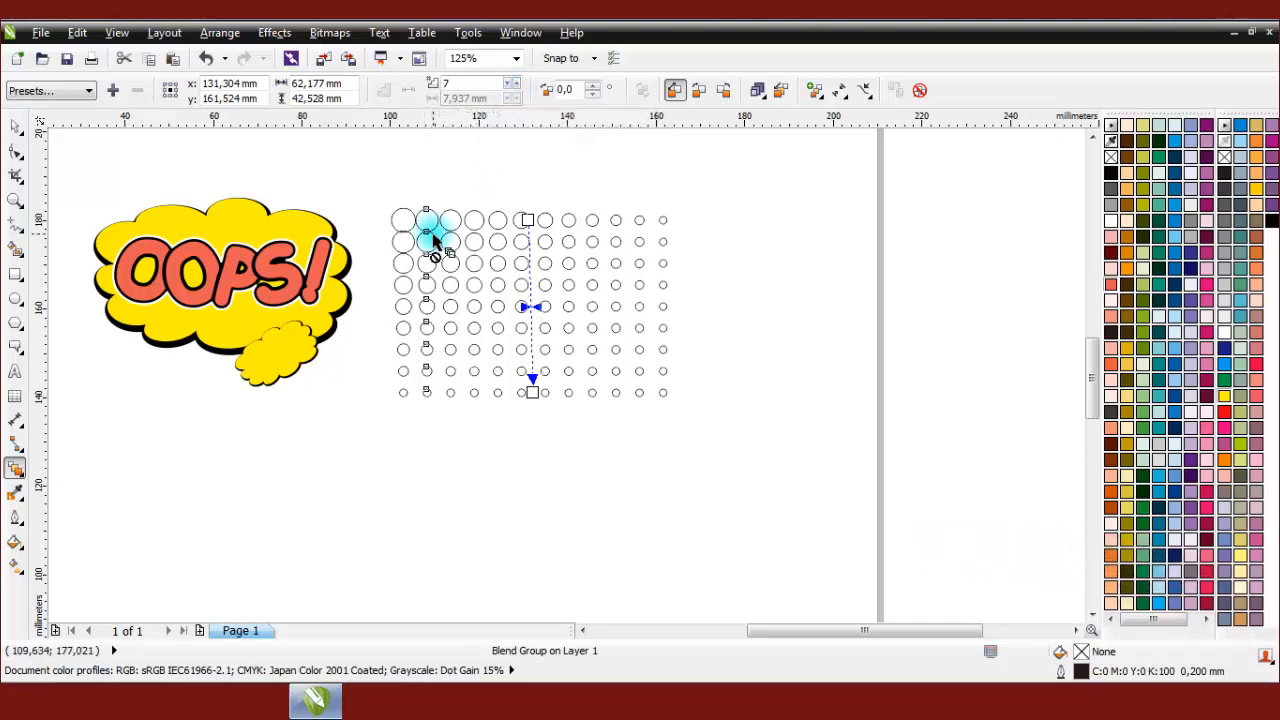
Break the row blend apart and weld all its circles into one grid curve.
scroll(432, 238, up, 2)
scroll(434, 244, down, 2)
click(221, 33)
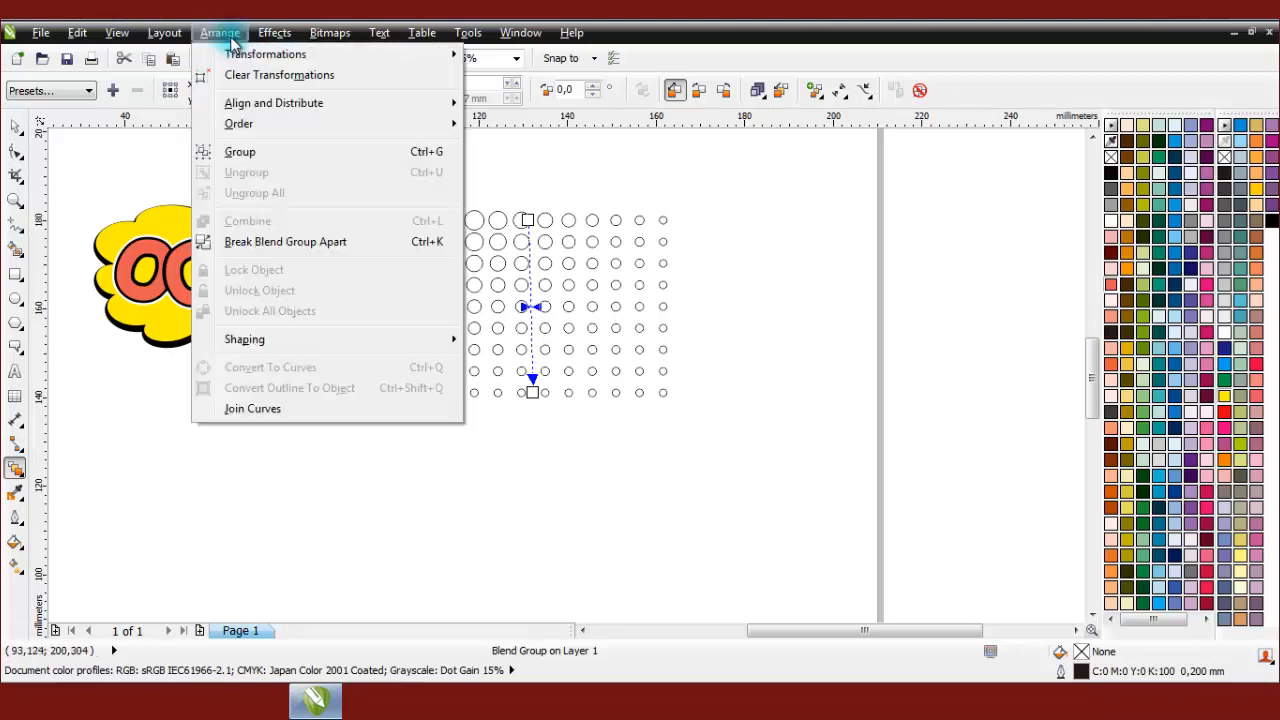
click(305, 244)
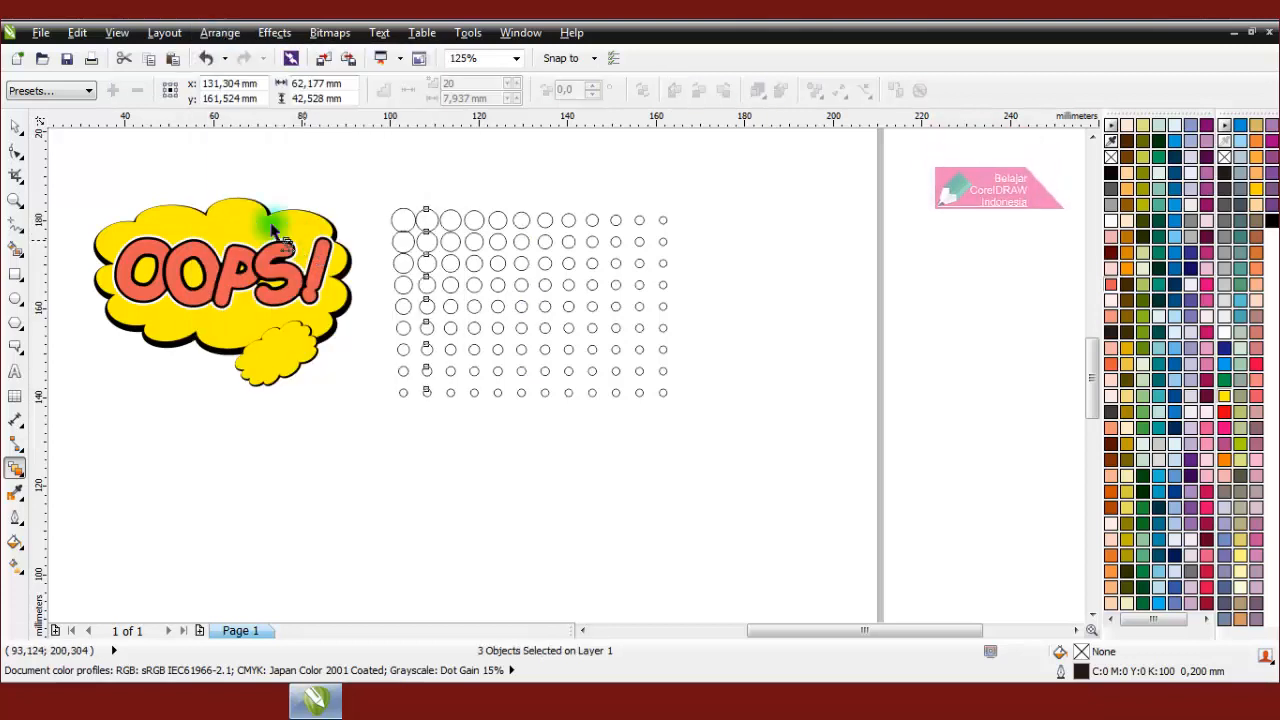
click(16, 125)
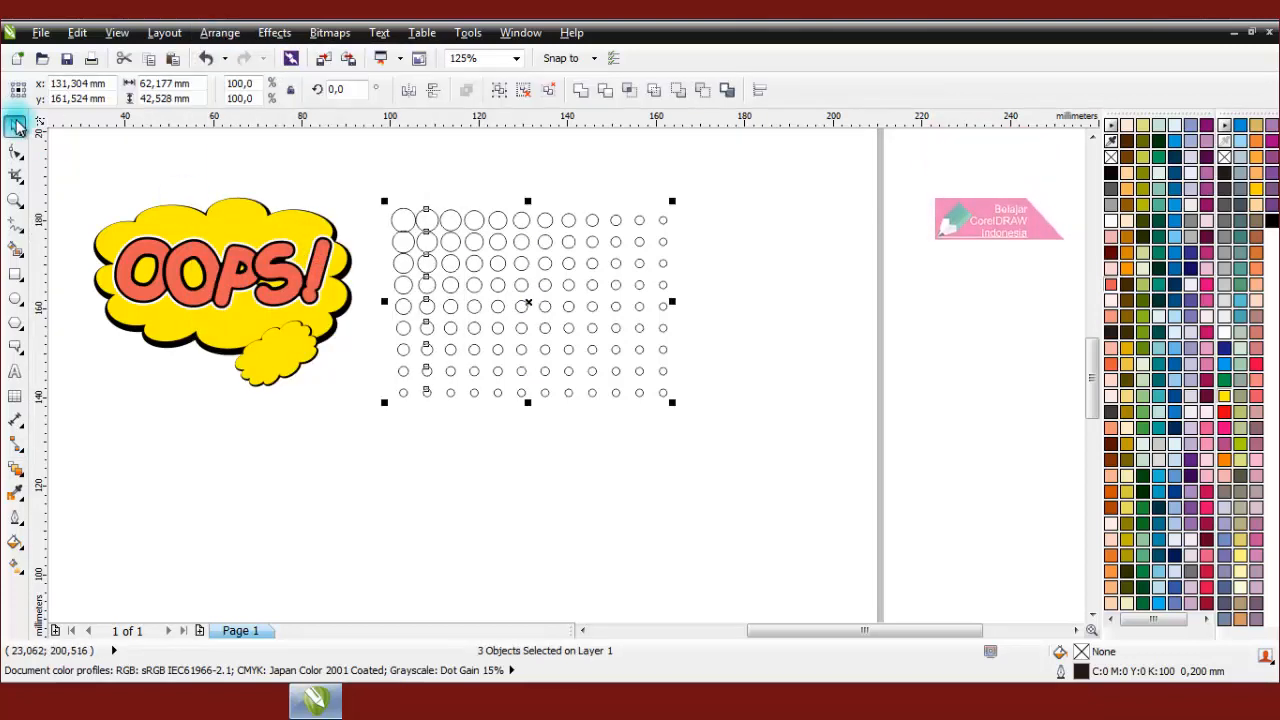
click(580, 90)
Move the circle grid to empty space on the page below the OOPS! artwork, centred at about x 162, y 100 mm.
drag(571, 245, 711, 257)
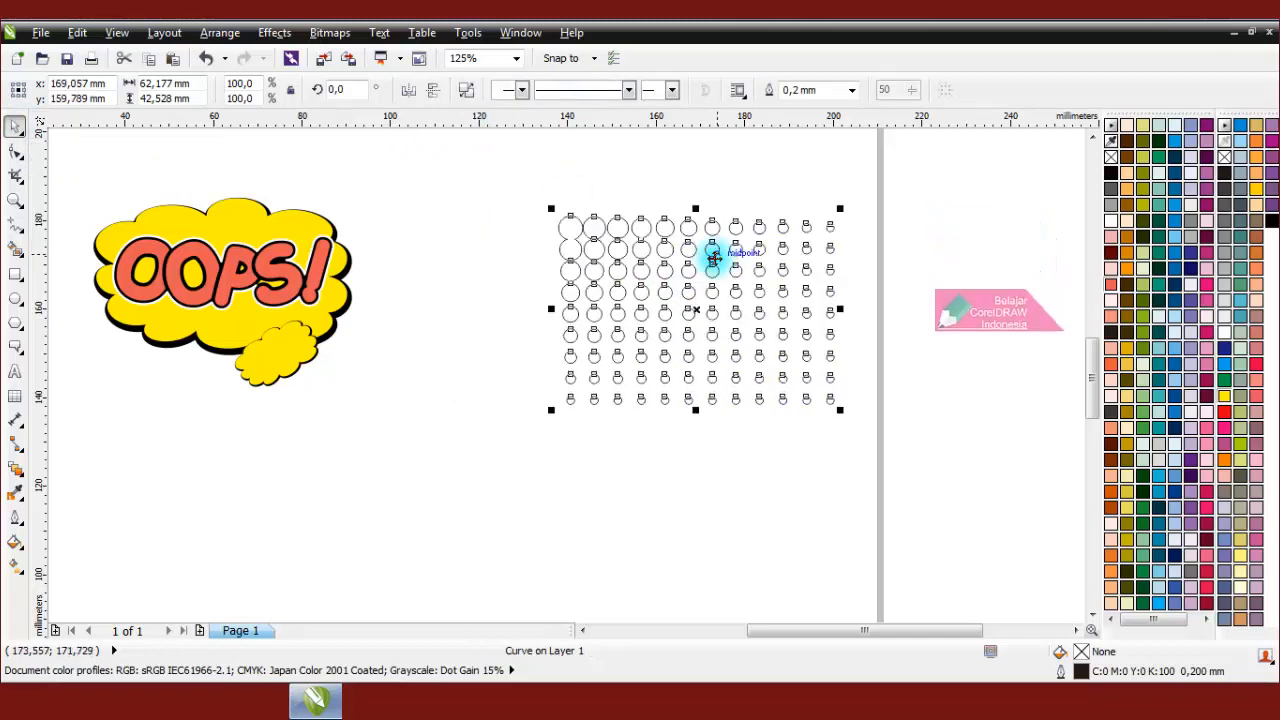
scroll(640, 318, down, 2)
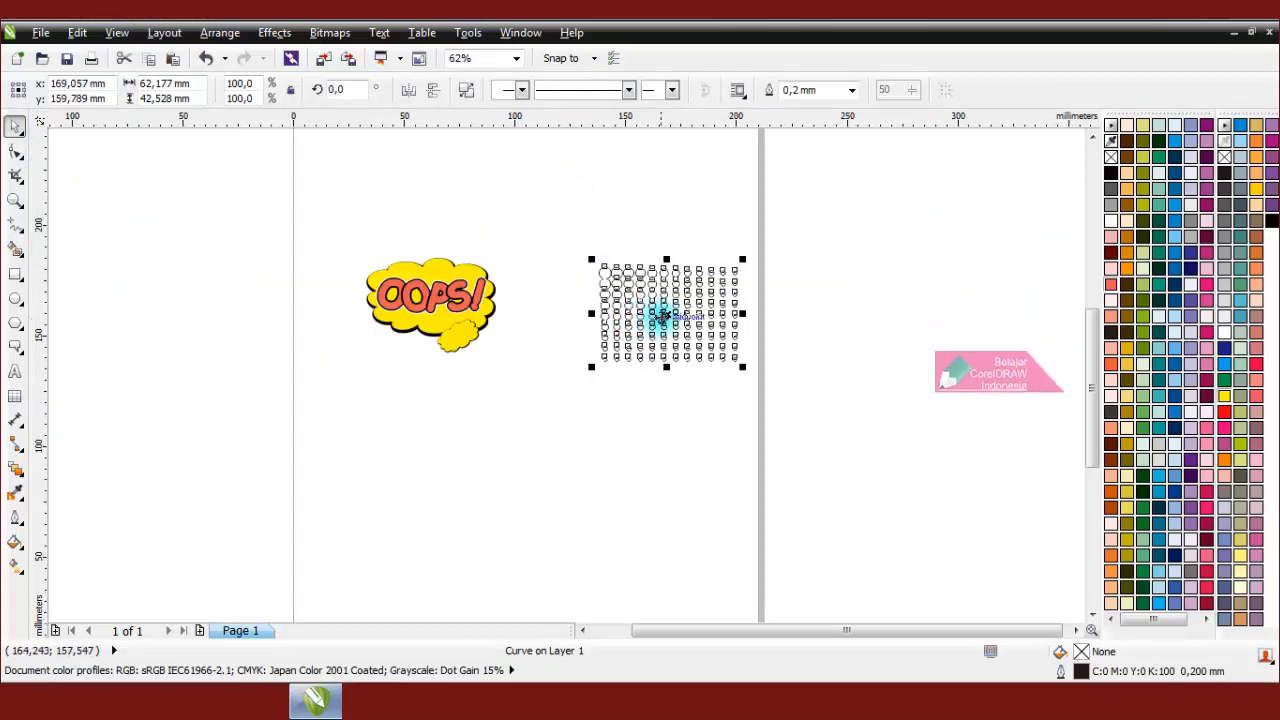
drag(650, 305, 640, 430)
click(623, 320)
scroll(630, 360, down, 2)
scroll(637, 392, up, 6)
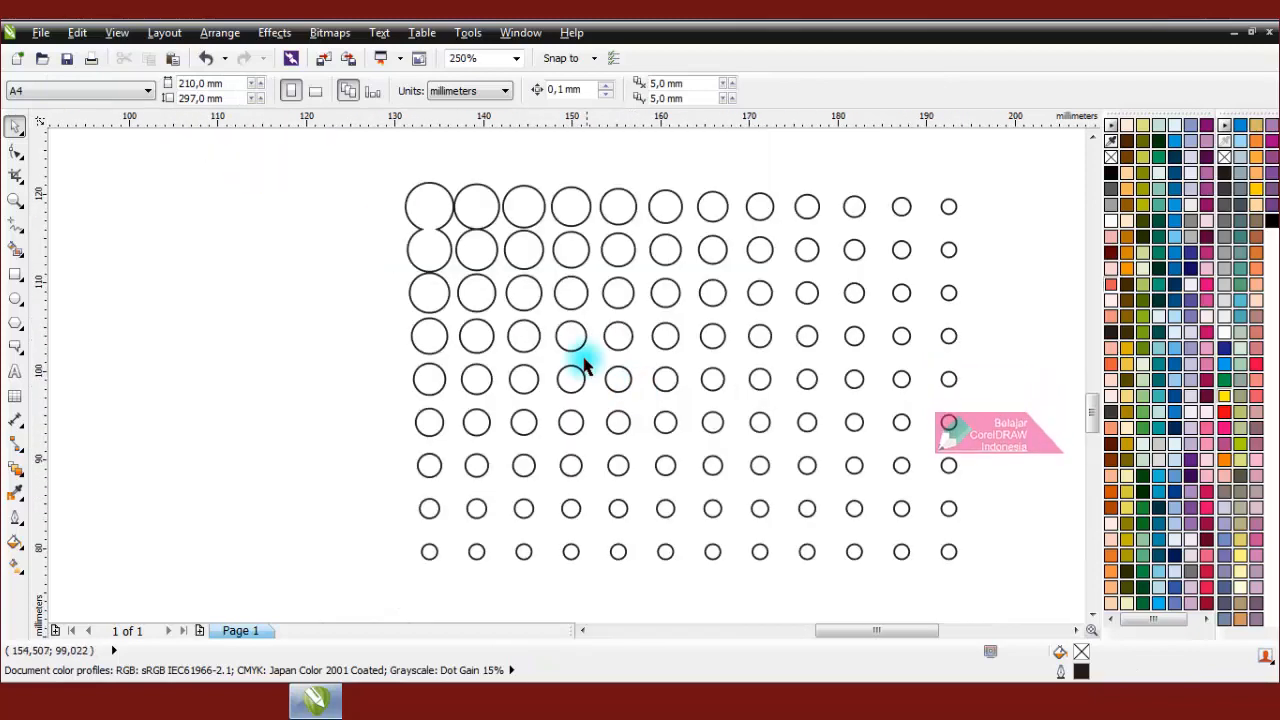
Fill the circle grid with black (C100 M100 Y100 K100) and set its outline to None.
click(573, 322)
scroll(575, 318, down, 2)
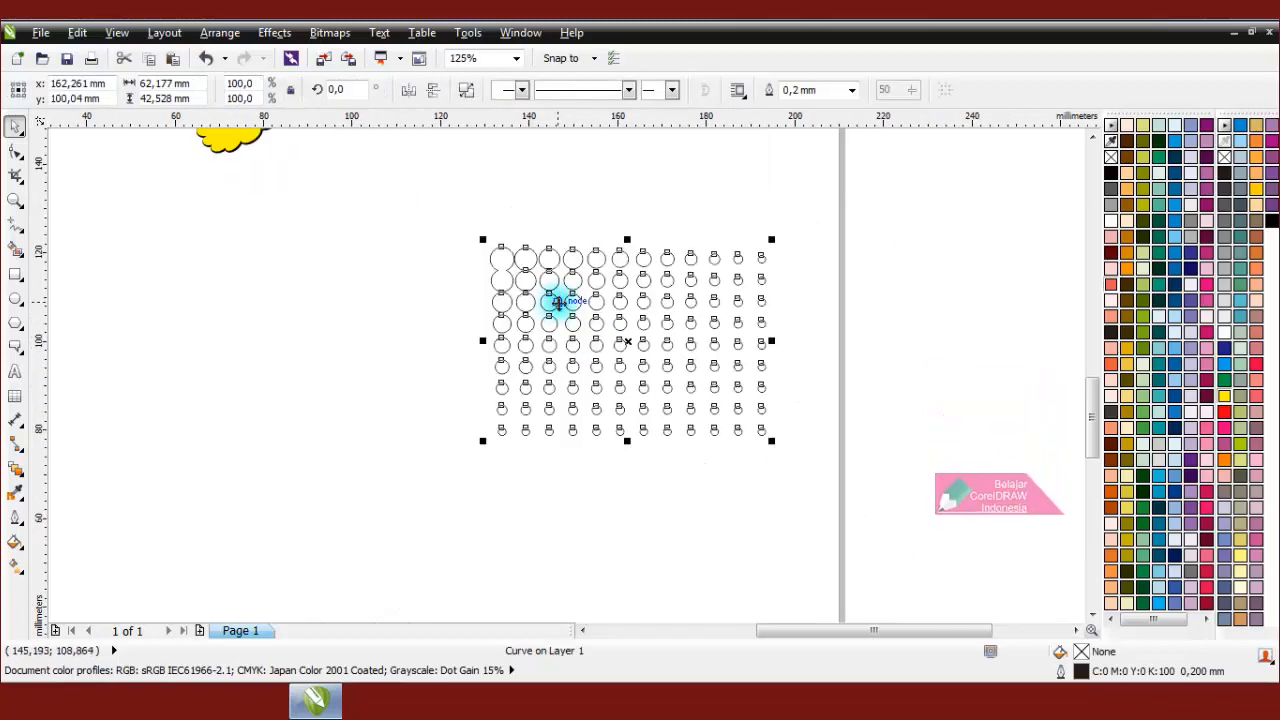
click(1272, 222)
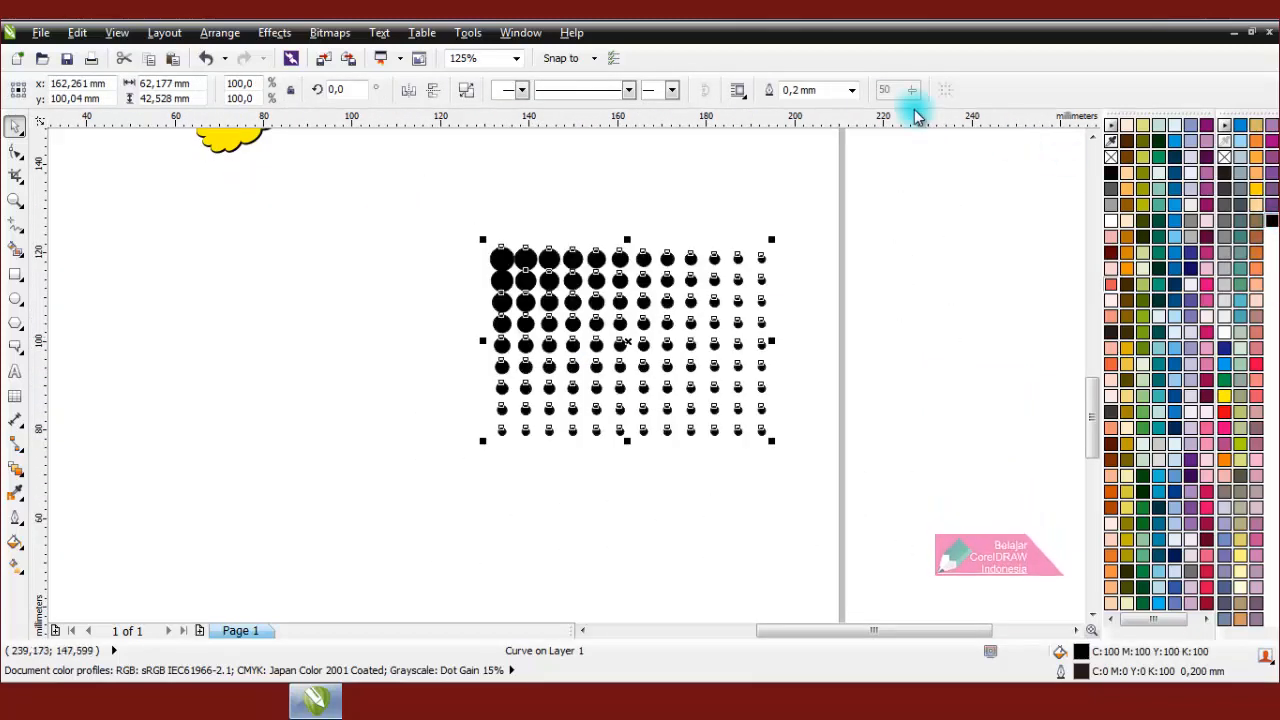
click(851, 90)
click(840, 108)
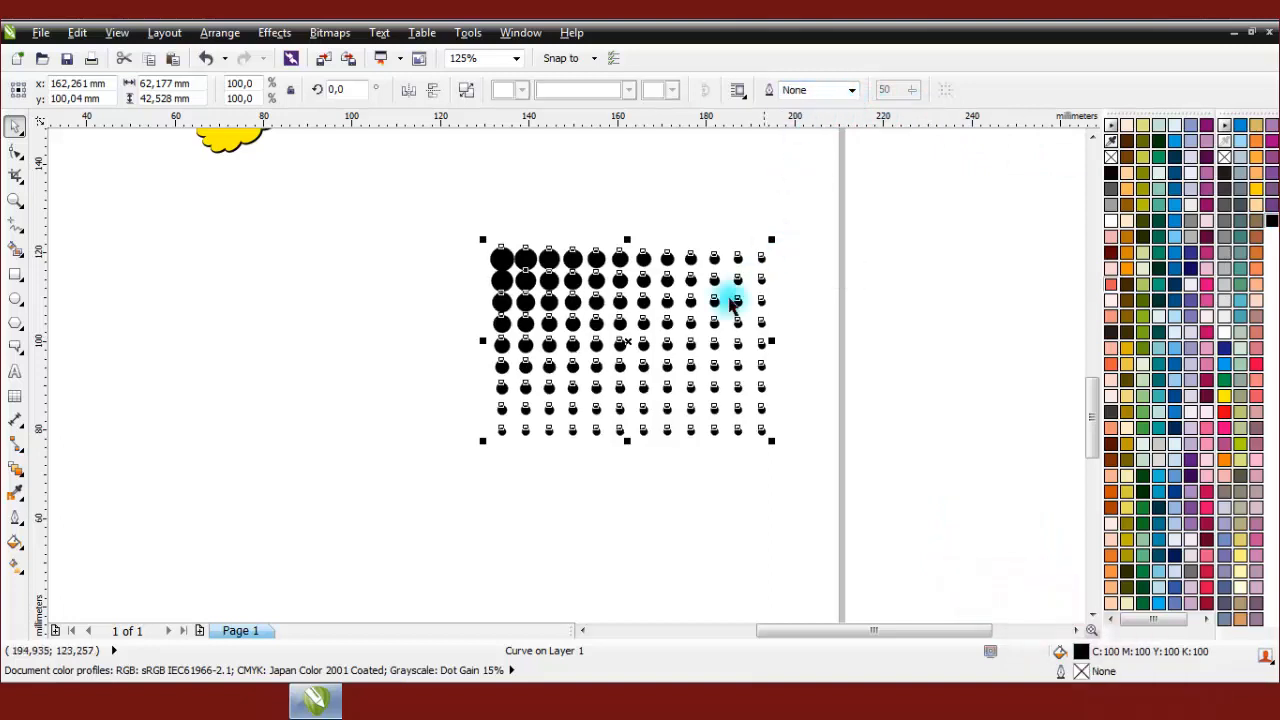
Mirror a copy of the dot grid horizontally so the columns of largest dots meet in the middle.
right_click(689, 301)
click(718, 195)
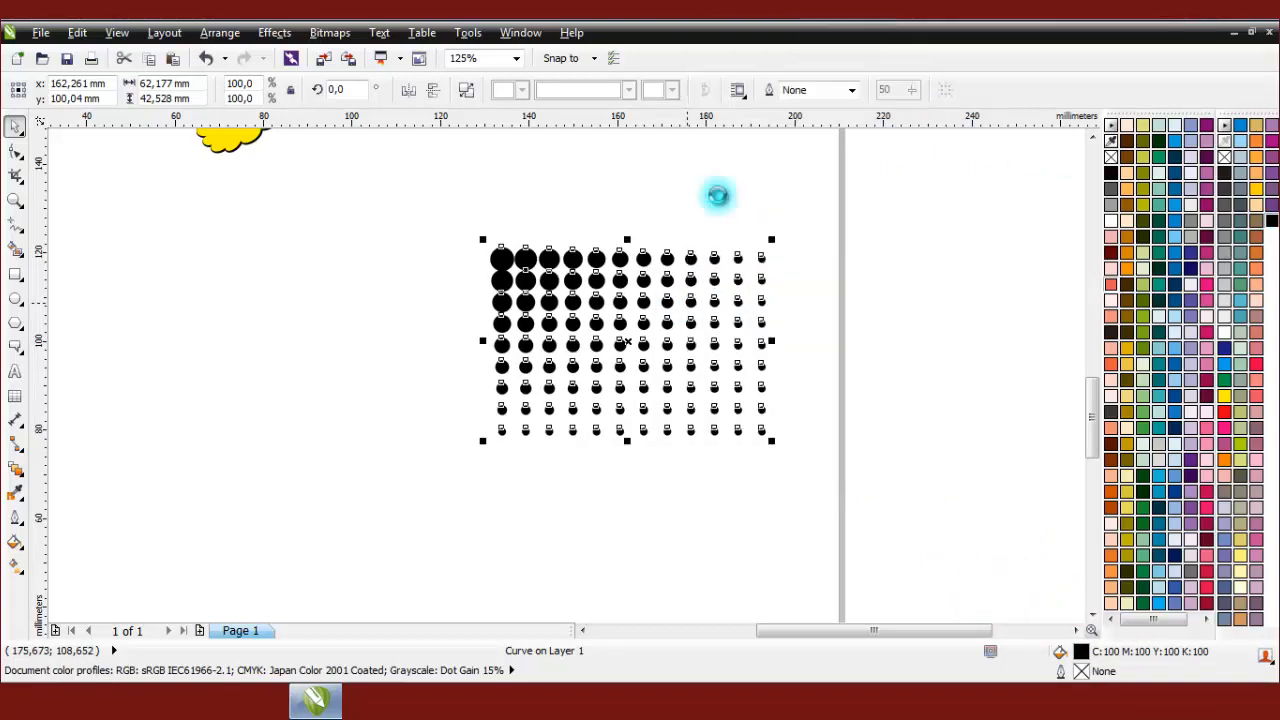
right_click(708, 185)
click(773, 304)
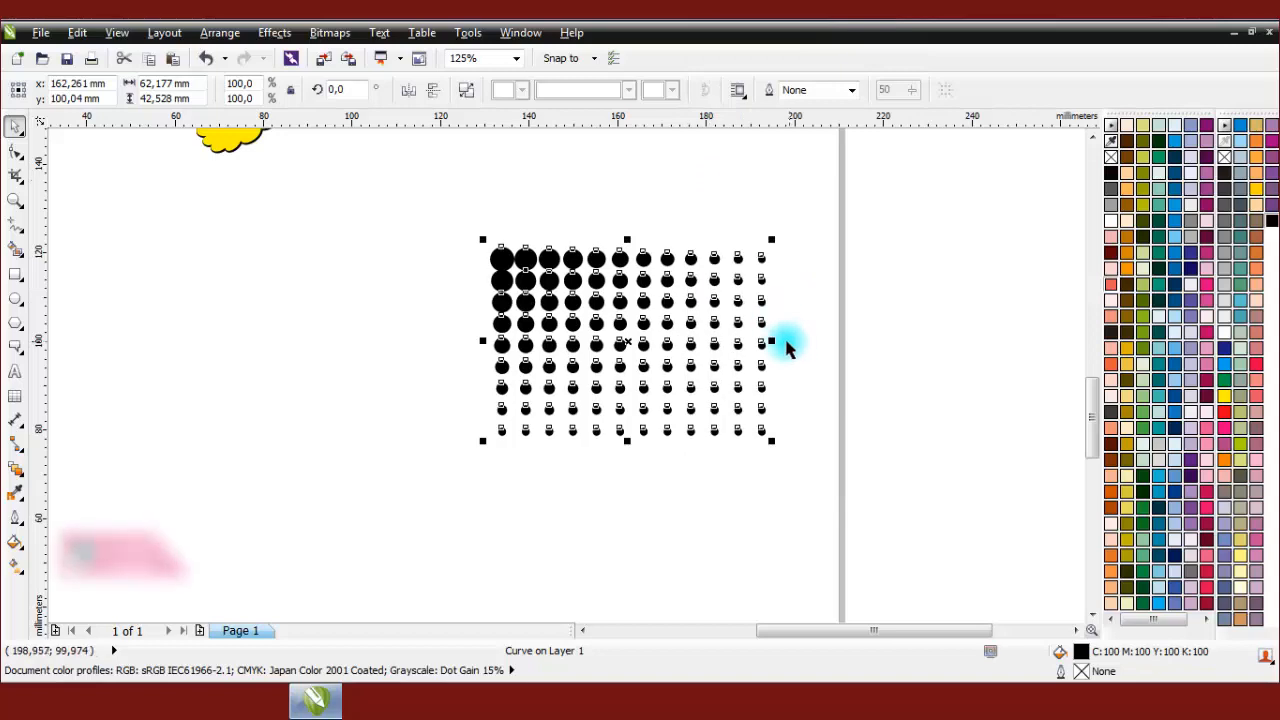
drag(772, 341, 410, 322)
key(Escape)
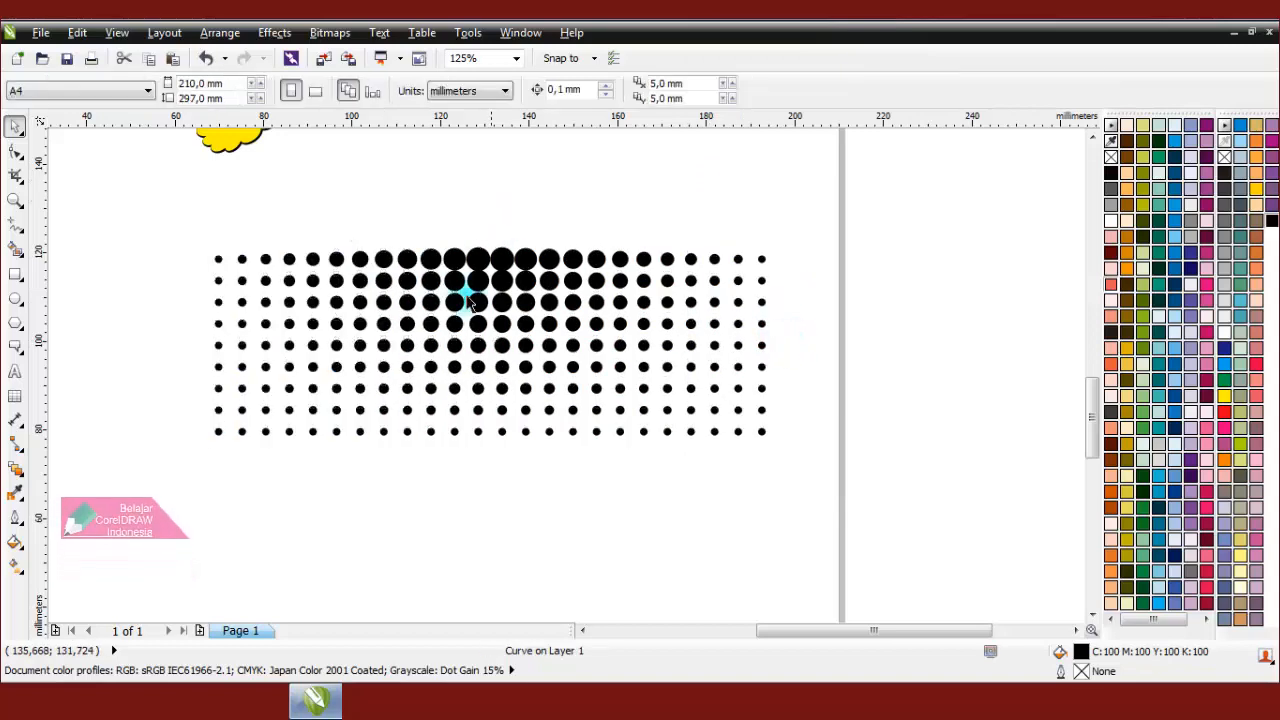
Select both side-by-side halves of the dot pattern and weld them into a single curve.
scroll(466, 312, down, 2)
scroll(416, 297, up, 1)
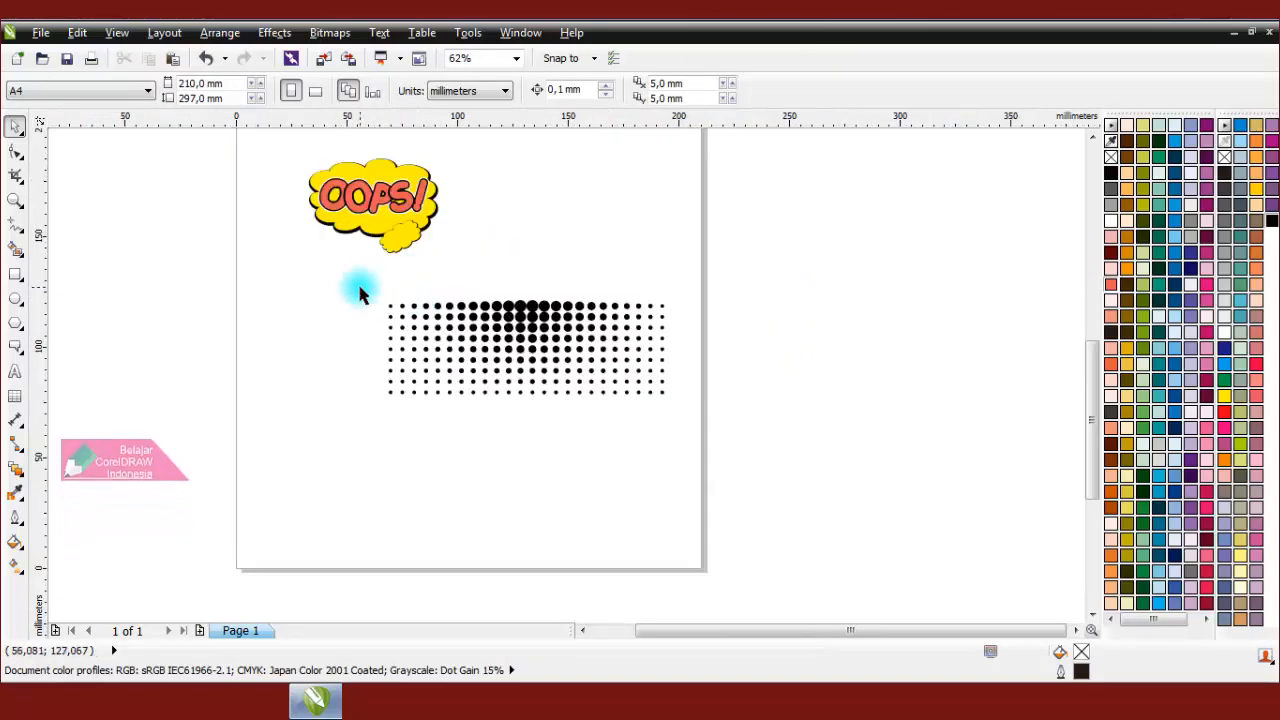
drag(357, 286, 766, 491)
click(555, 313)
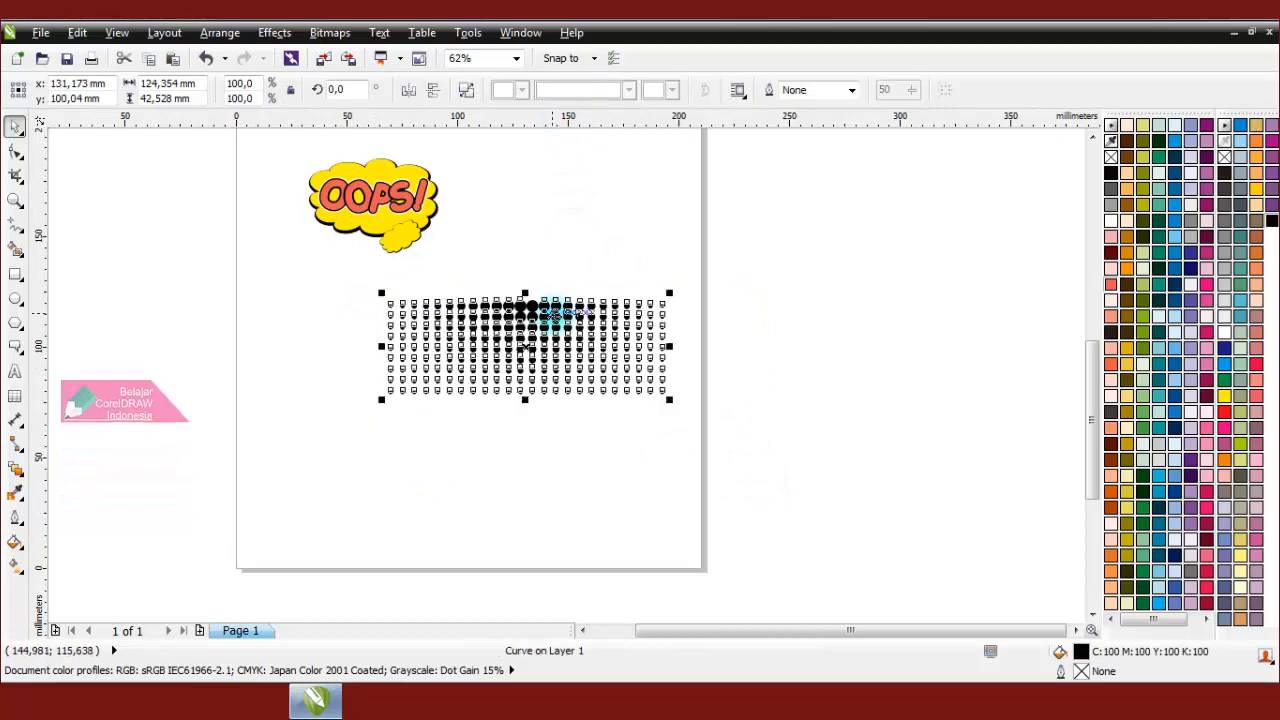
Mirror a copy of the dot pattern vertically upward so the rows of largest dots meet in the centre.
right_click(555, 313)
click(591, 191)
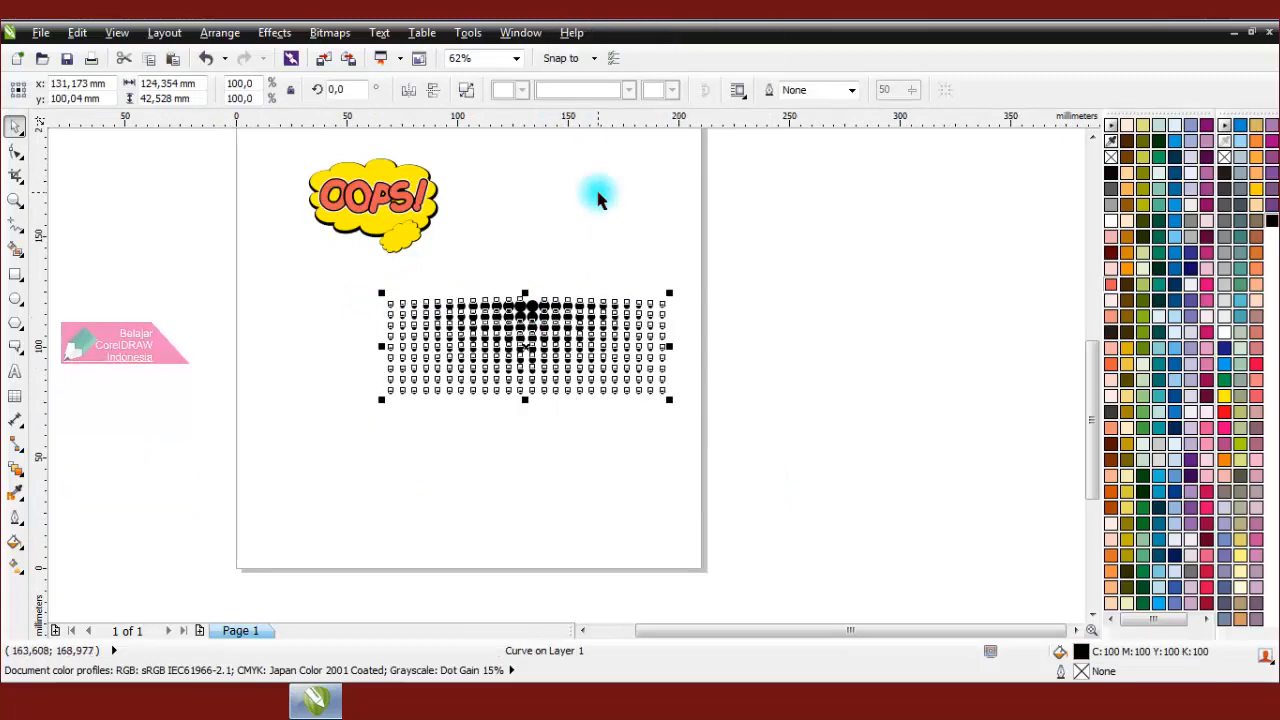
right_click(600, 195)
click(648, 320)
drag(526, 400, 536, 231)
click(537, 243)
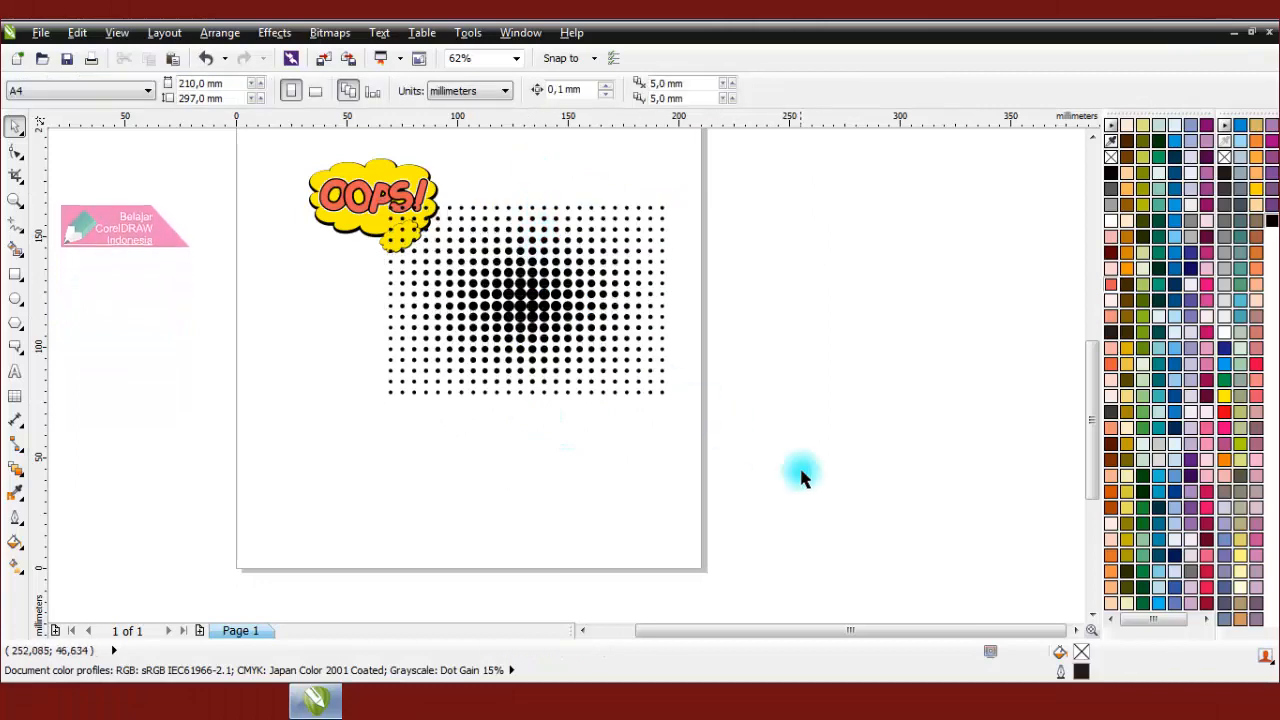
Weld the upper and lower halves of the dot pattern into one object.
drag(803, 471, 372, 194)
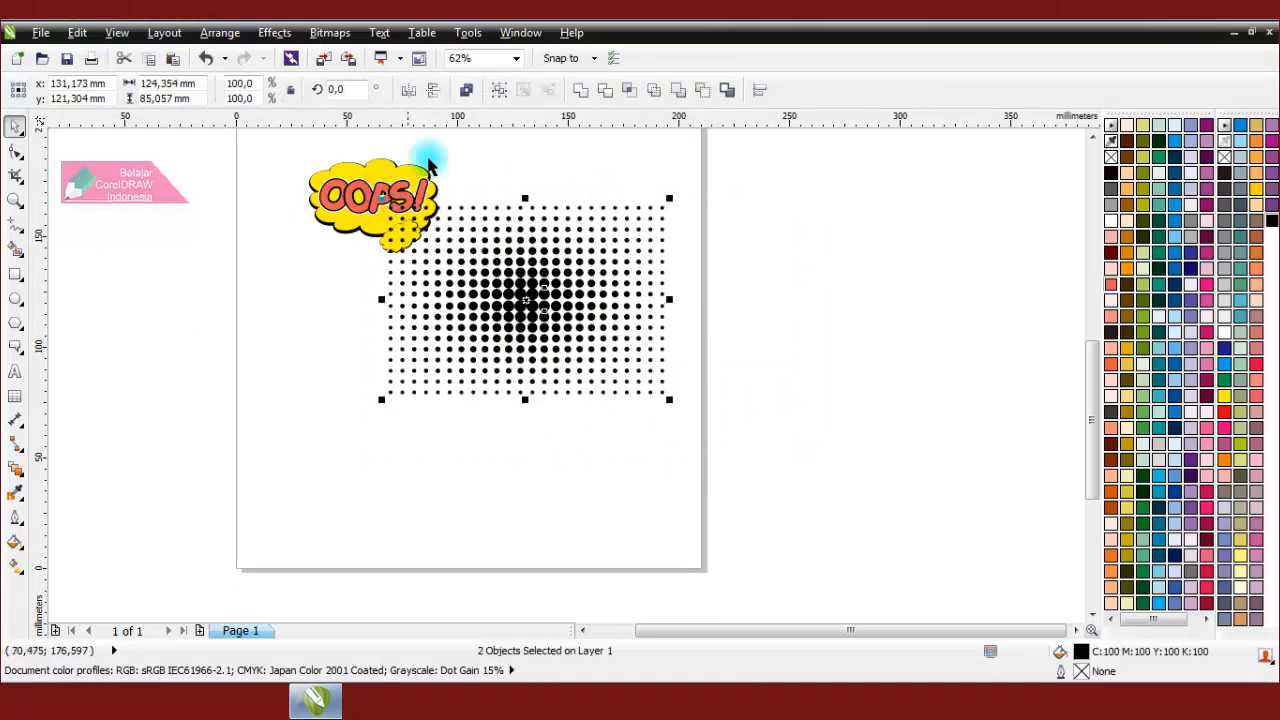
click(579, 91)
click(258, 158)
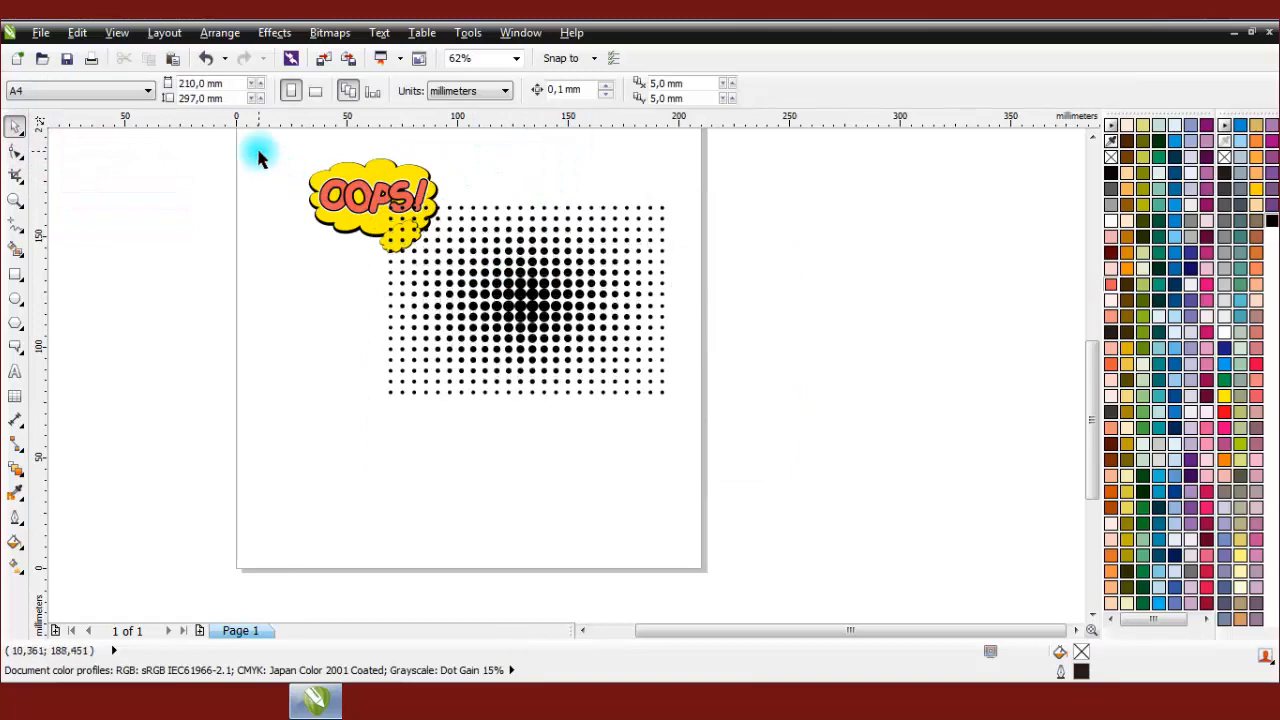
Select the dot pattern with the OOPS! artwork and align both to the centre of the page.
drag(785, 478, 785, 478)
click(220, 33)
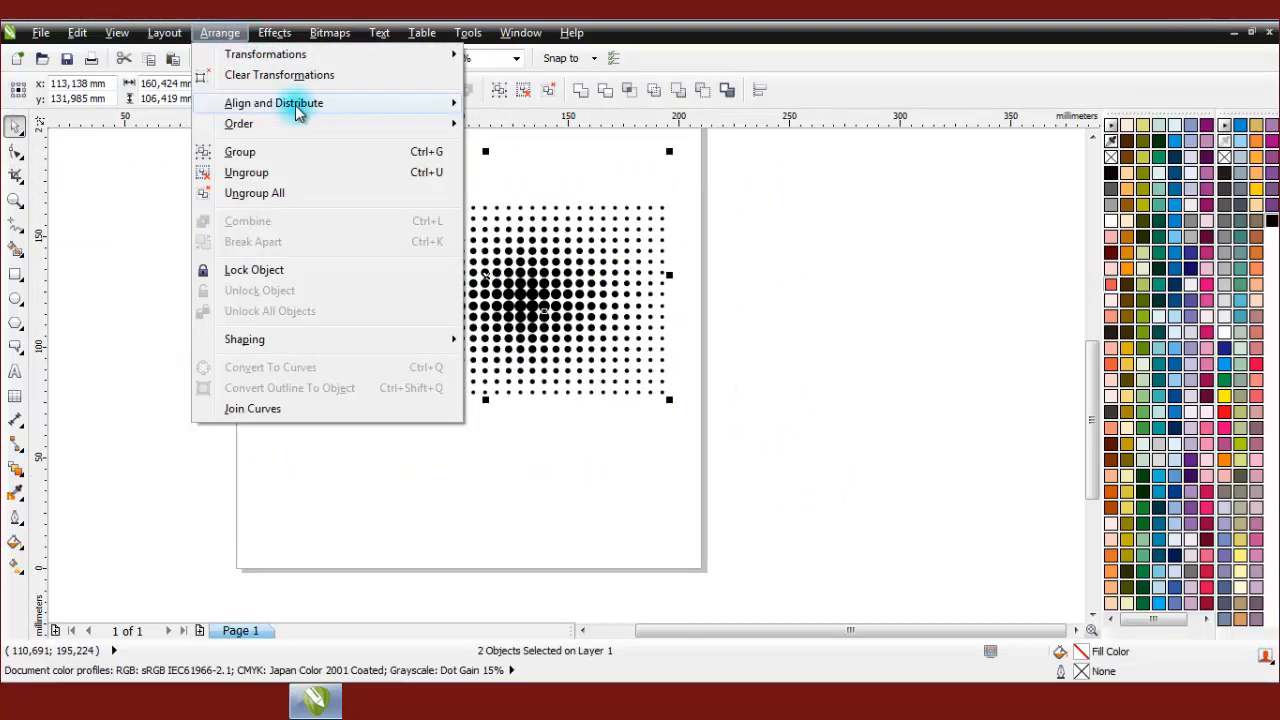
mouse_move(320, 103)
click(667, 242)
click(575, 235)
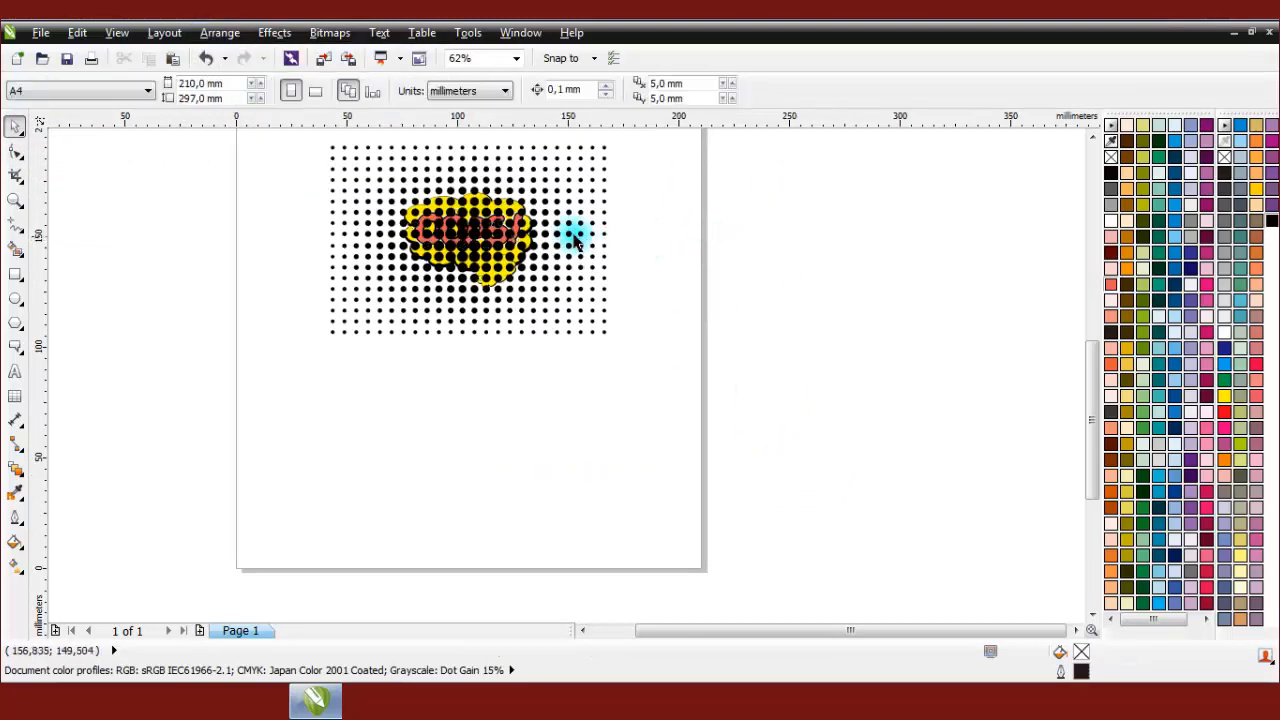
Send the dot pattern behind the OOPS! artwork.
click(574, 236)
right_click(573, 237)
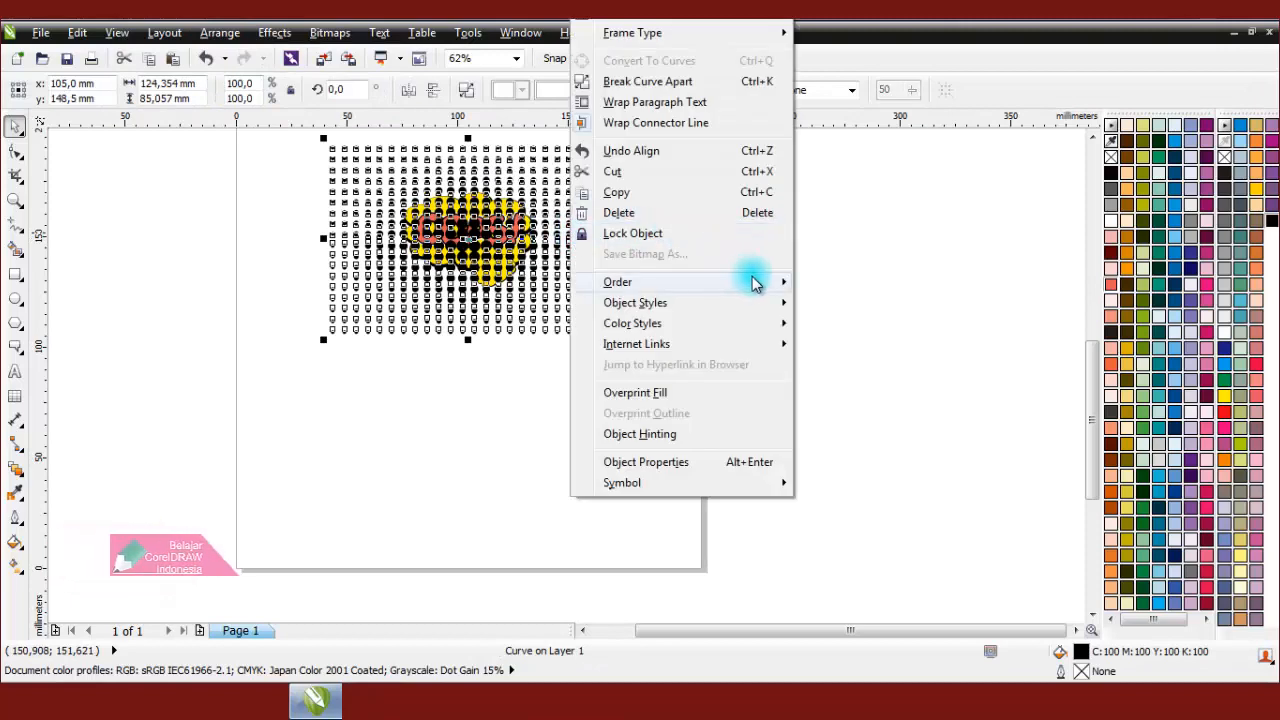
mouse_move(751, 281)
click(874, 169)
click(758, 247)
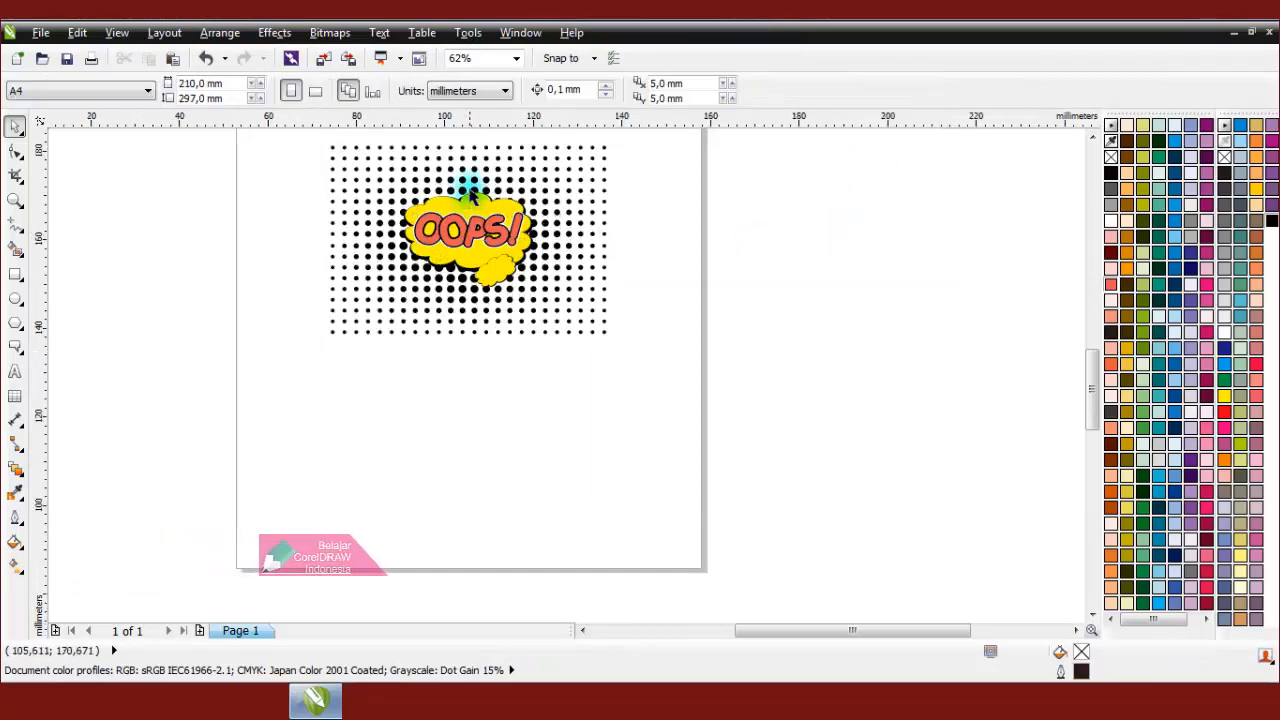
Draw a circle about 75 mm in diameter around the OOPS! cloud, over the dot pattern.
scroll(470, 189, up, 1)
scroll(508, 252, down, 1)
scroll(505, 237, up, 1)
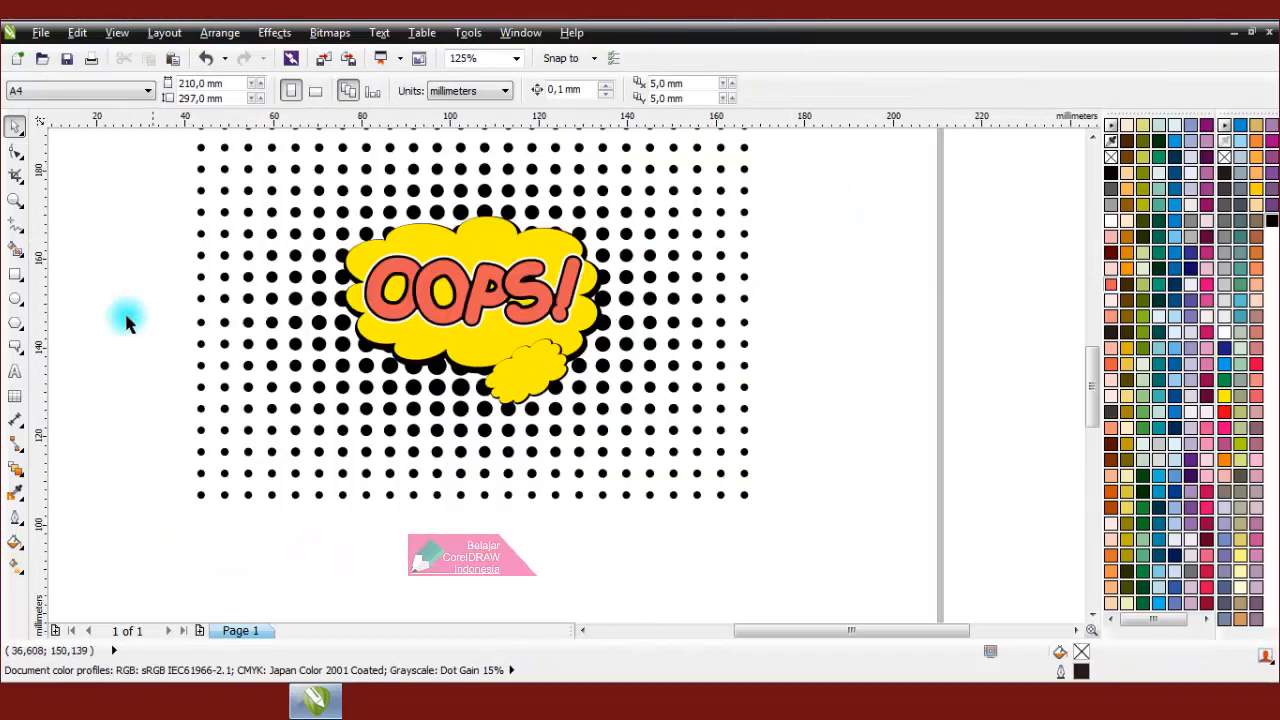
click(15, 298)
scroll(285, 300, down, 1)
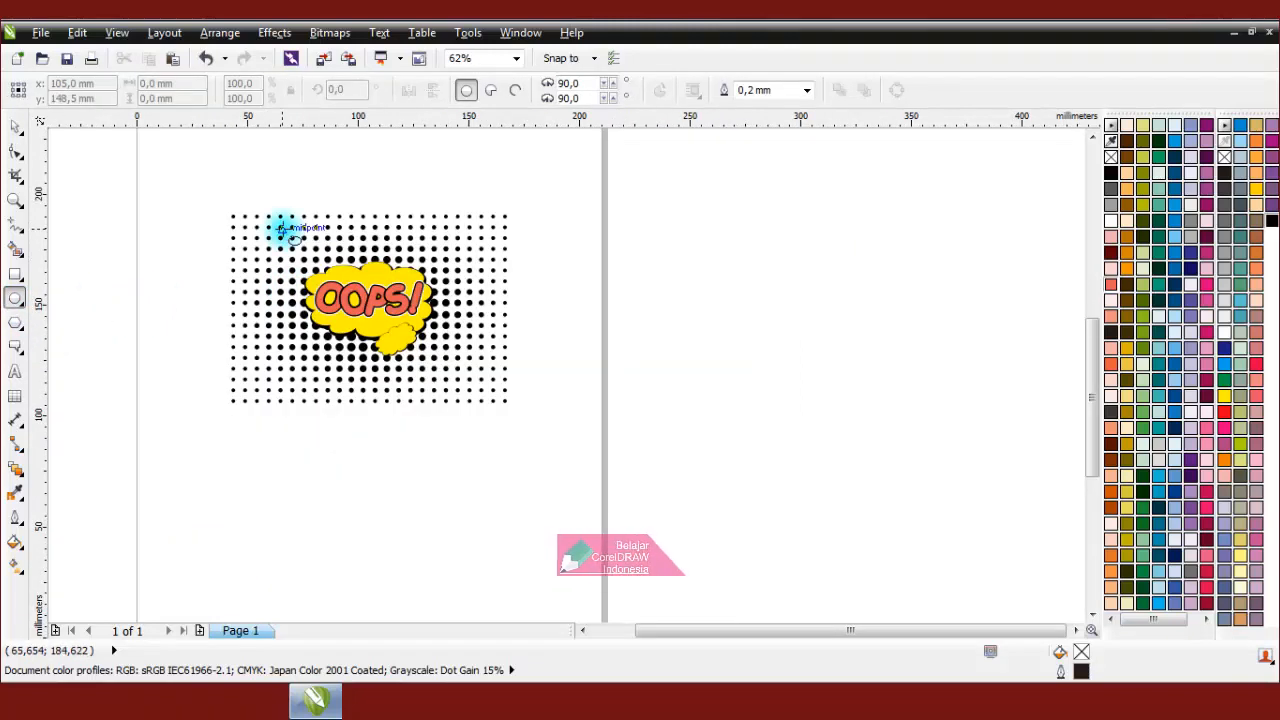
drag(276, 221, 452, 372)
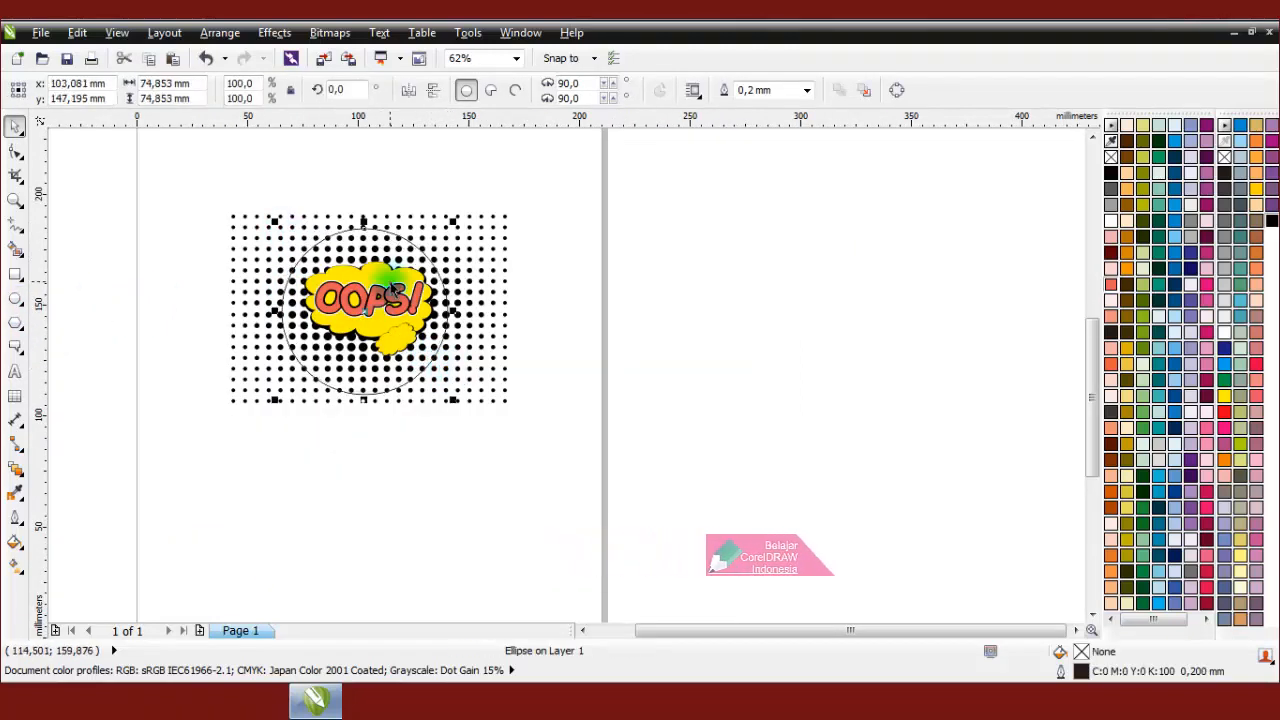
Move the circle so it is centred around the OOPS! cloud, at about X 106 mm, Y 148 mm.
scroll(411, 268, up, 1)
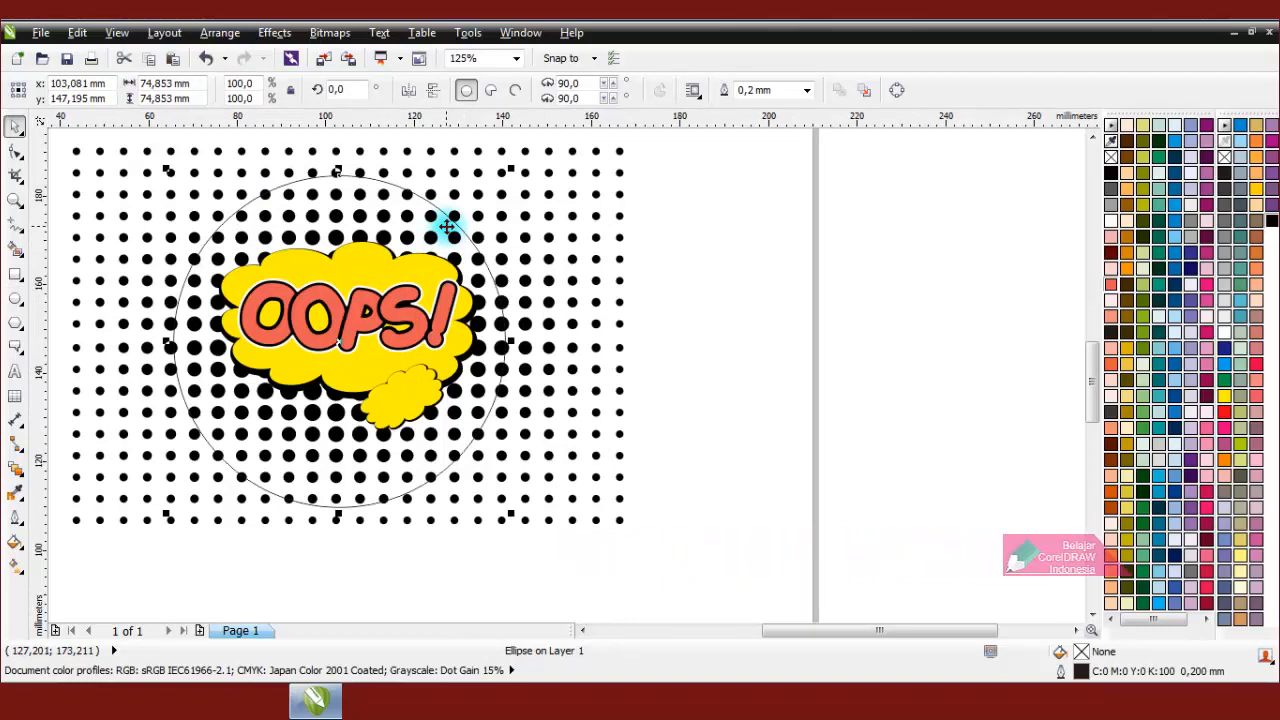
mouse_move(446, 227)
mouse_down()
mouse_move(443, 217)
mouse_move(463, 223)
mouse_move(458, 213)
mouse_move(461, 226)
mouse_up()
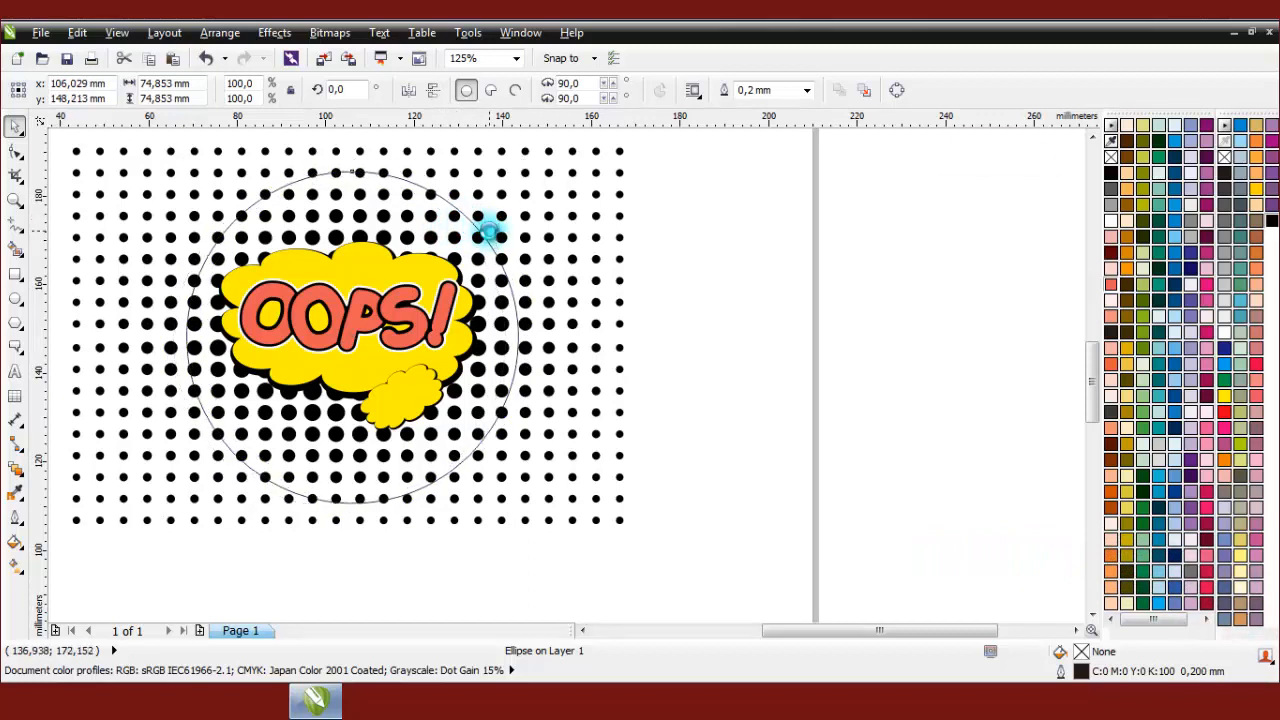
scroll(488, 228, down, 2)
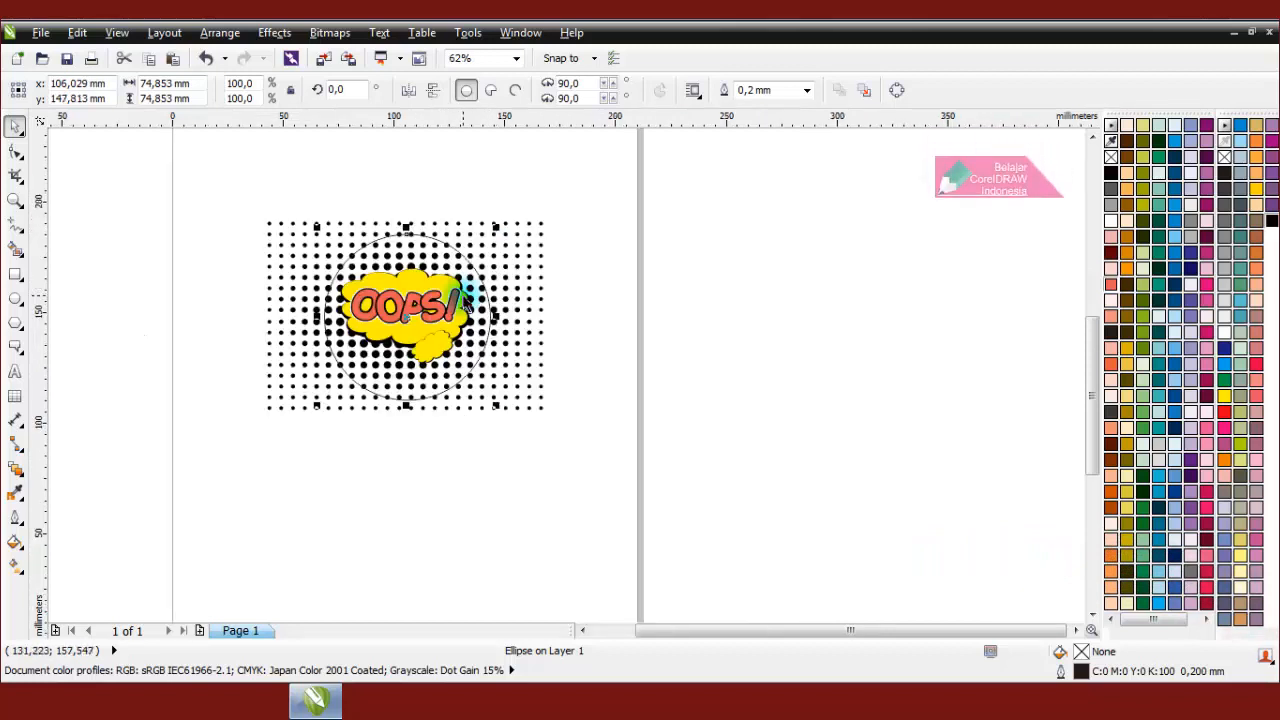
Intersect the circle with the halftone dot pattern to make a round copy of the dots.
shift+click(522, 232)
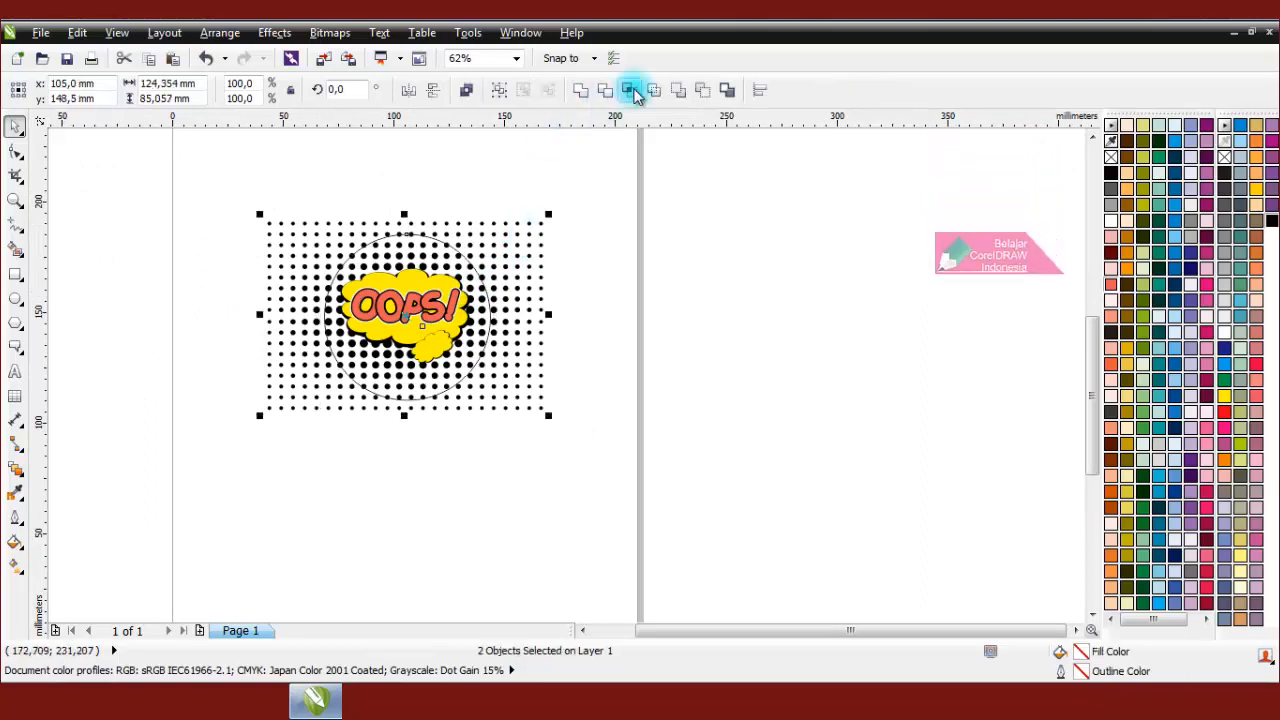
click(630, 90)
click(557, 251)
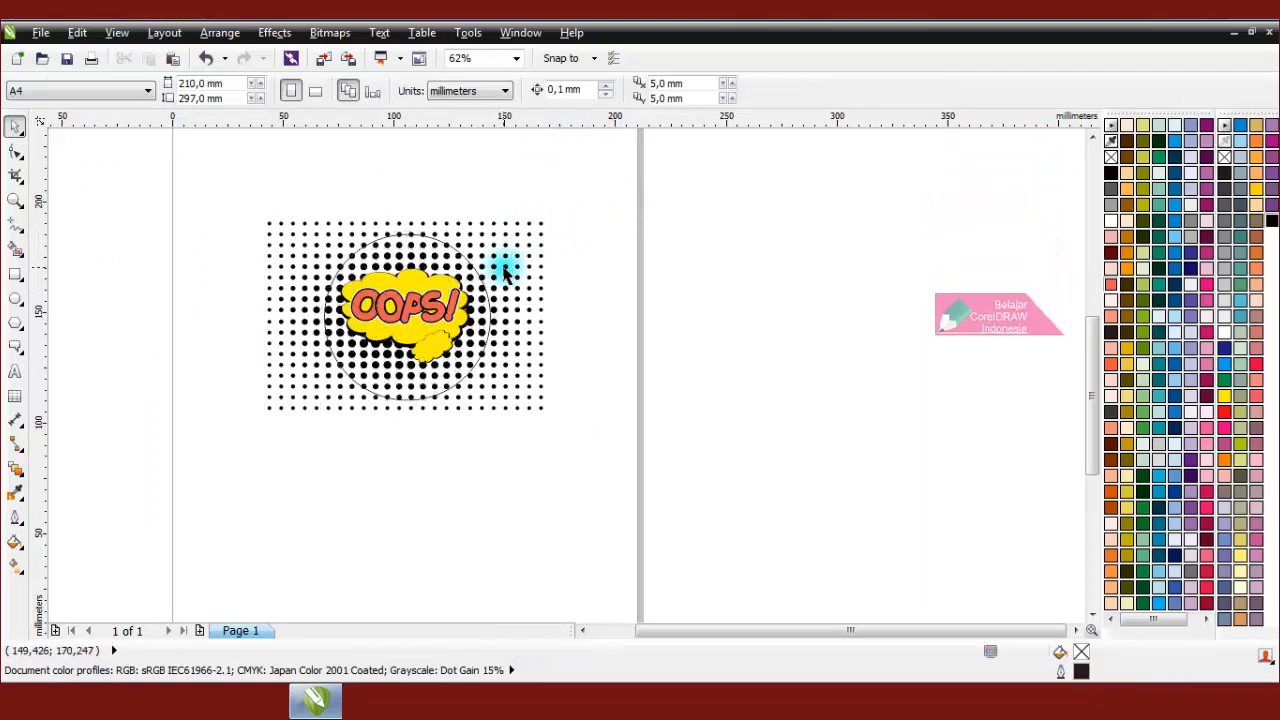
Delete the original rectangular dot pattern and the outlined circle, keeping the round dot pattern behind the artwork.
click(505, 265)
right_click(505, 265)
click(569, 208)
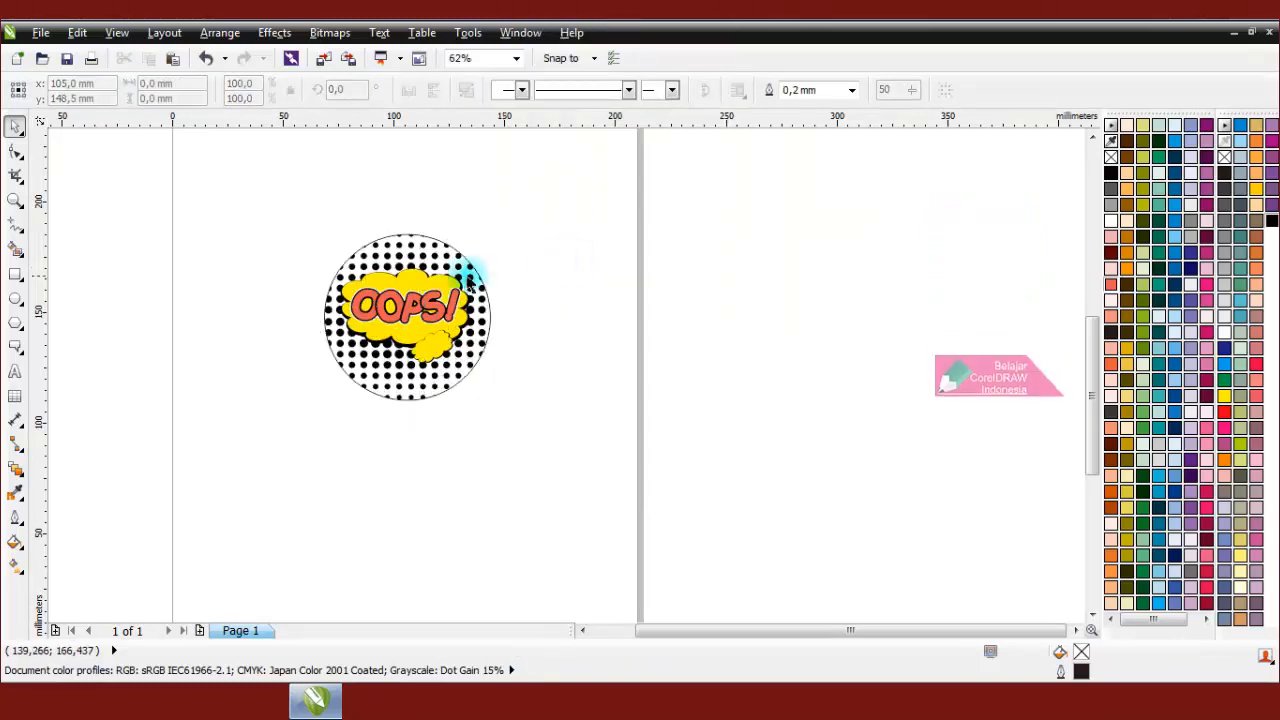
drag(463, 268, 666, 232)
right_click(666, 232)
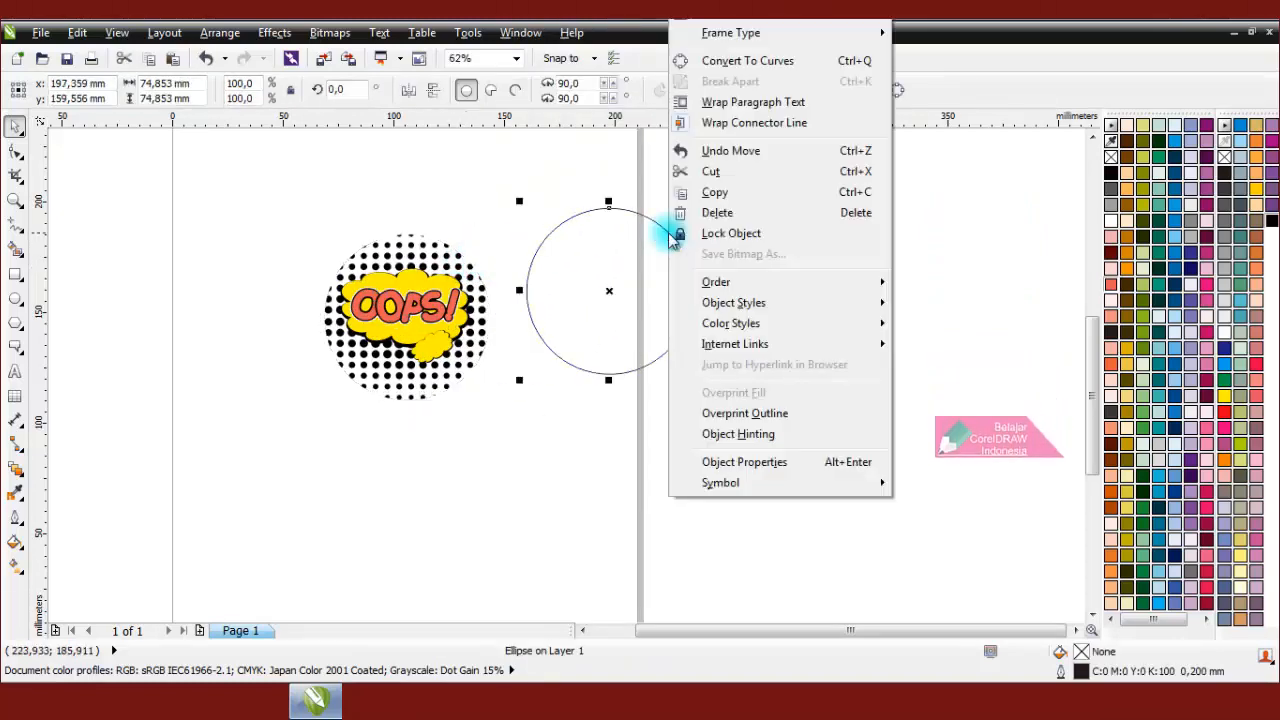
click(718, 213)
Shift the OOPS! artwork slightly to the left over the round dot pattern and enlarge it proportionally.
drag(455, 336, 430, 331)
scroll(430, 333, up, 3)
drag(489, 413, 544, 460)
click(582, 421)
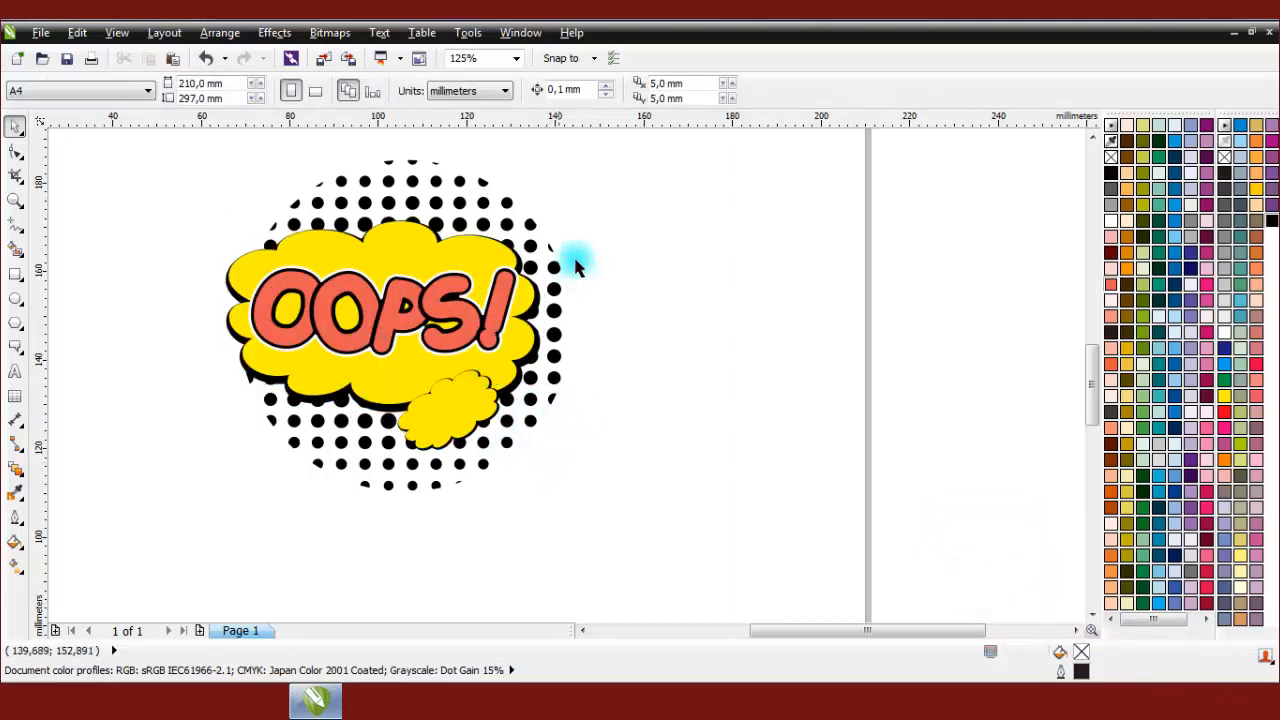
click(14, 203)
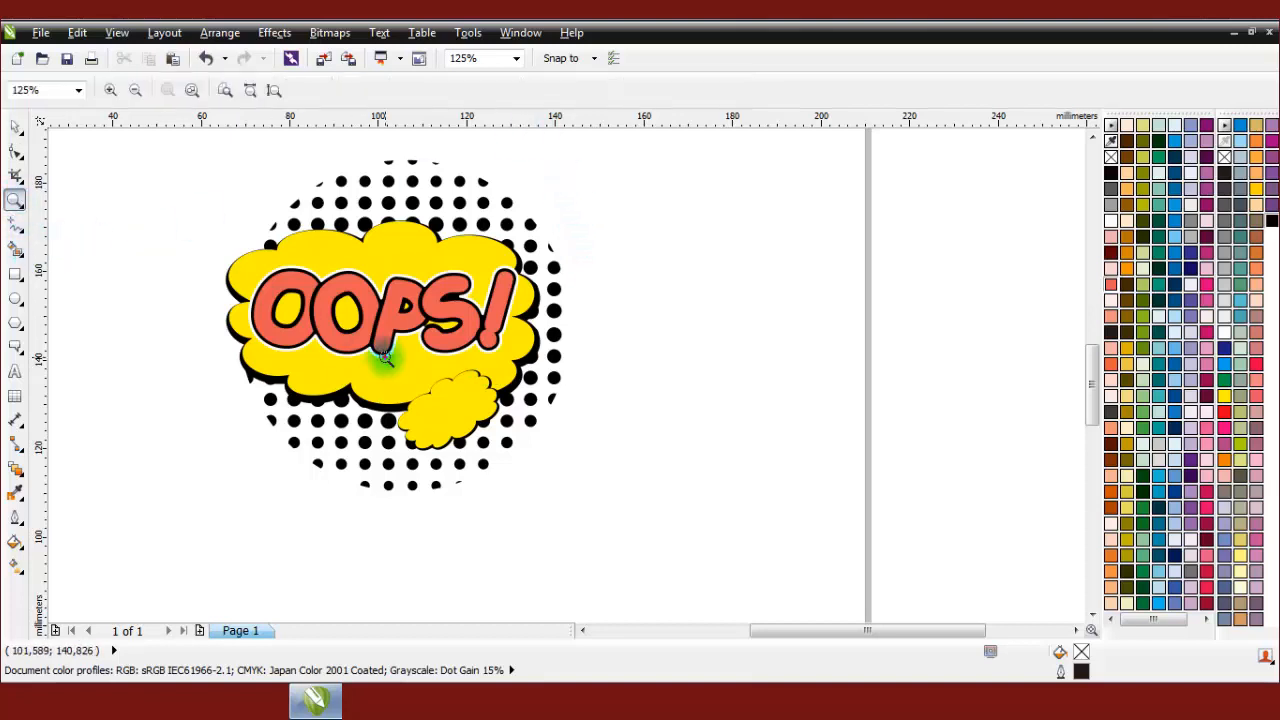
right_click(271, 246)
drag(531, 458, 531, 458)
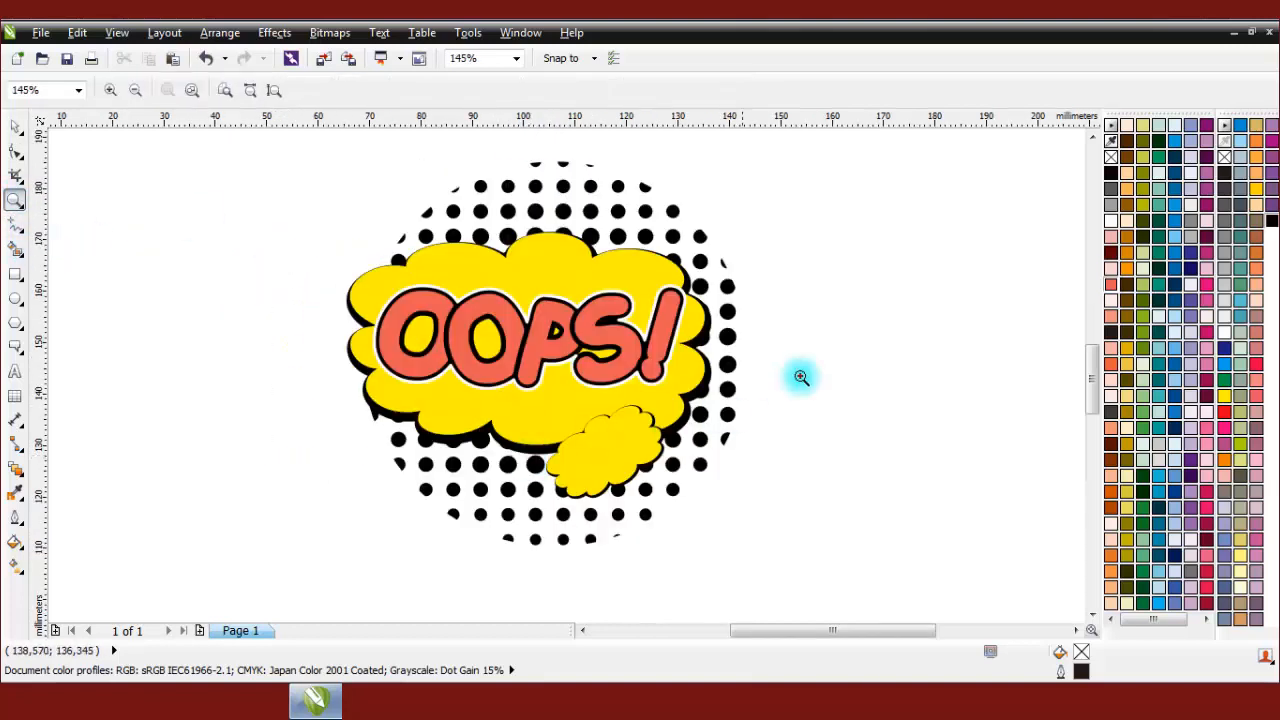